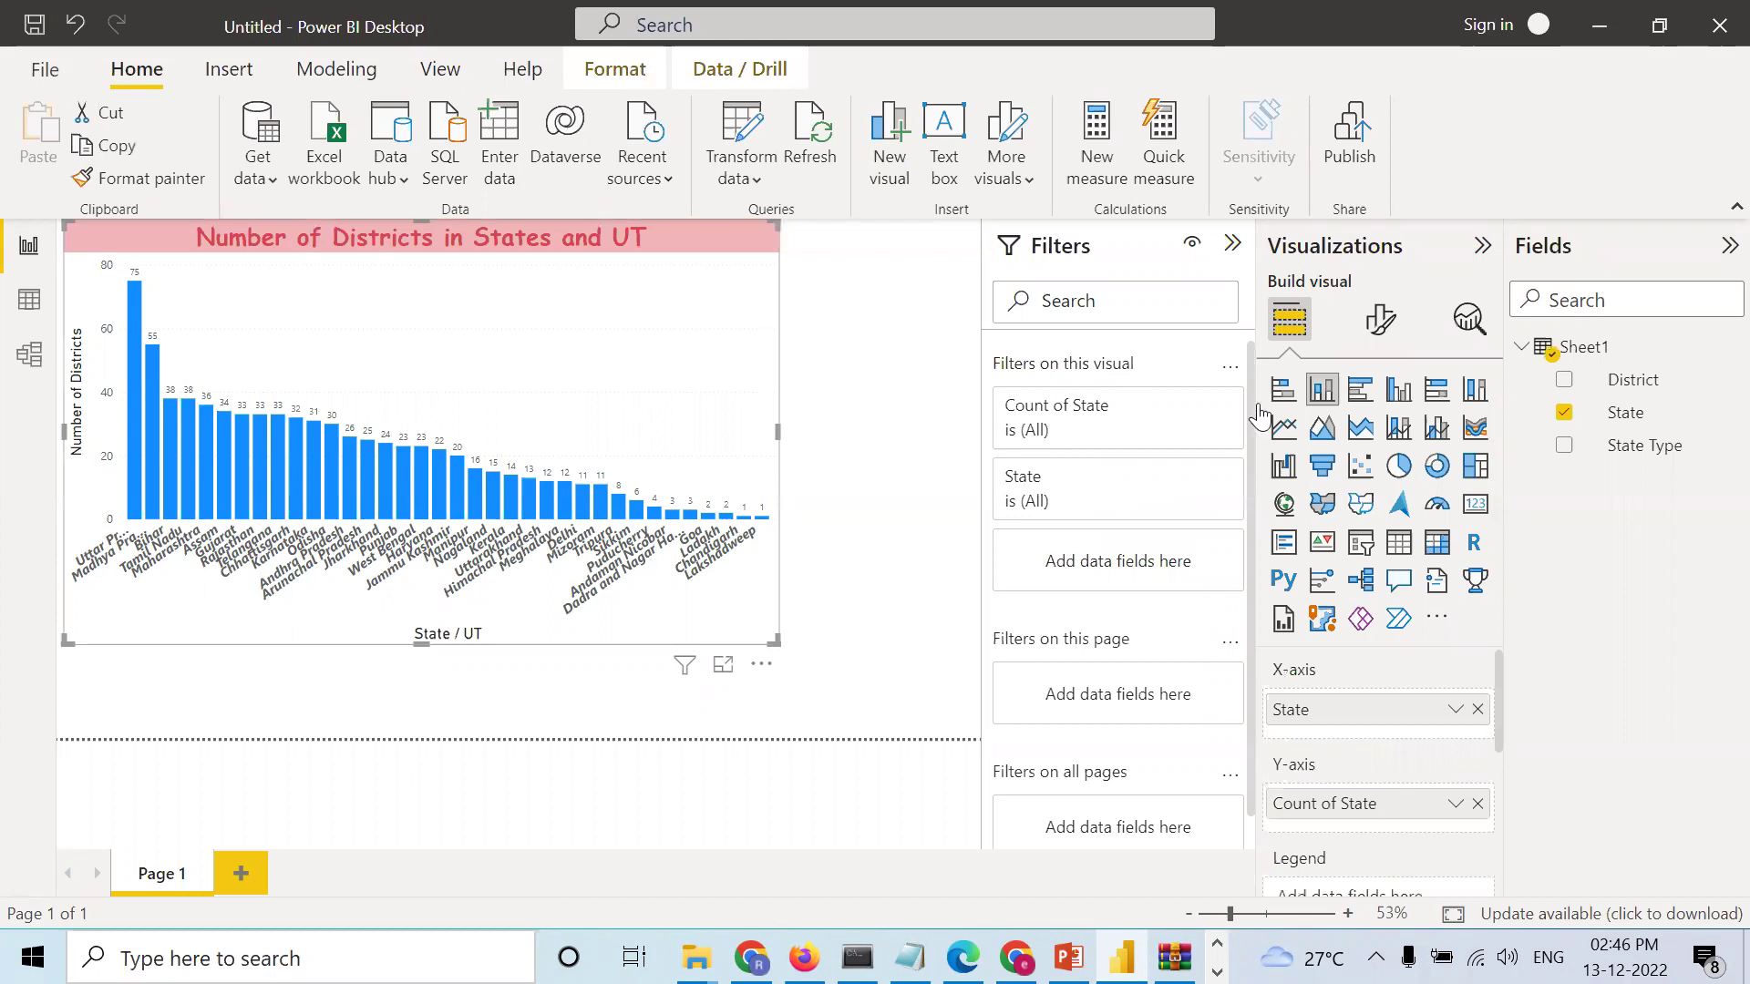
Step: Set the column chart's background colour to light grey in its general effects
click(1379, 319)
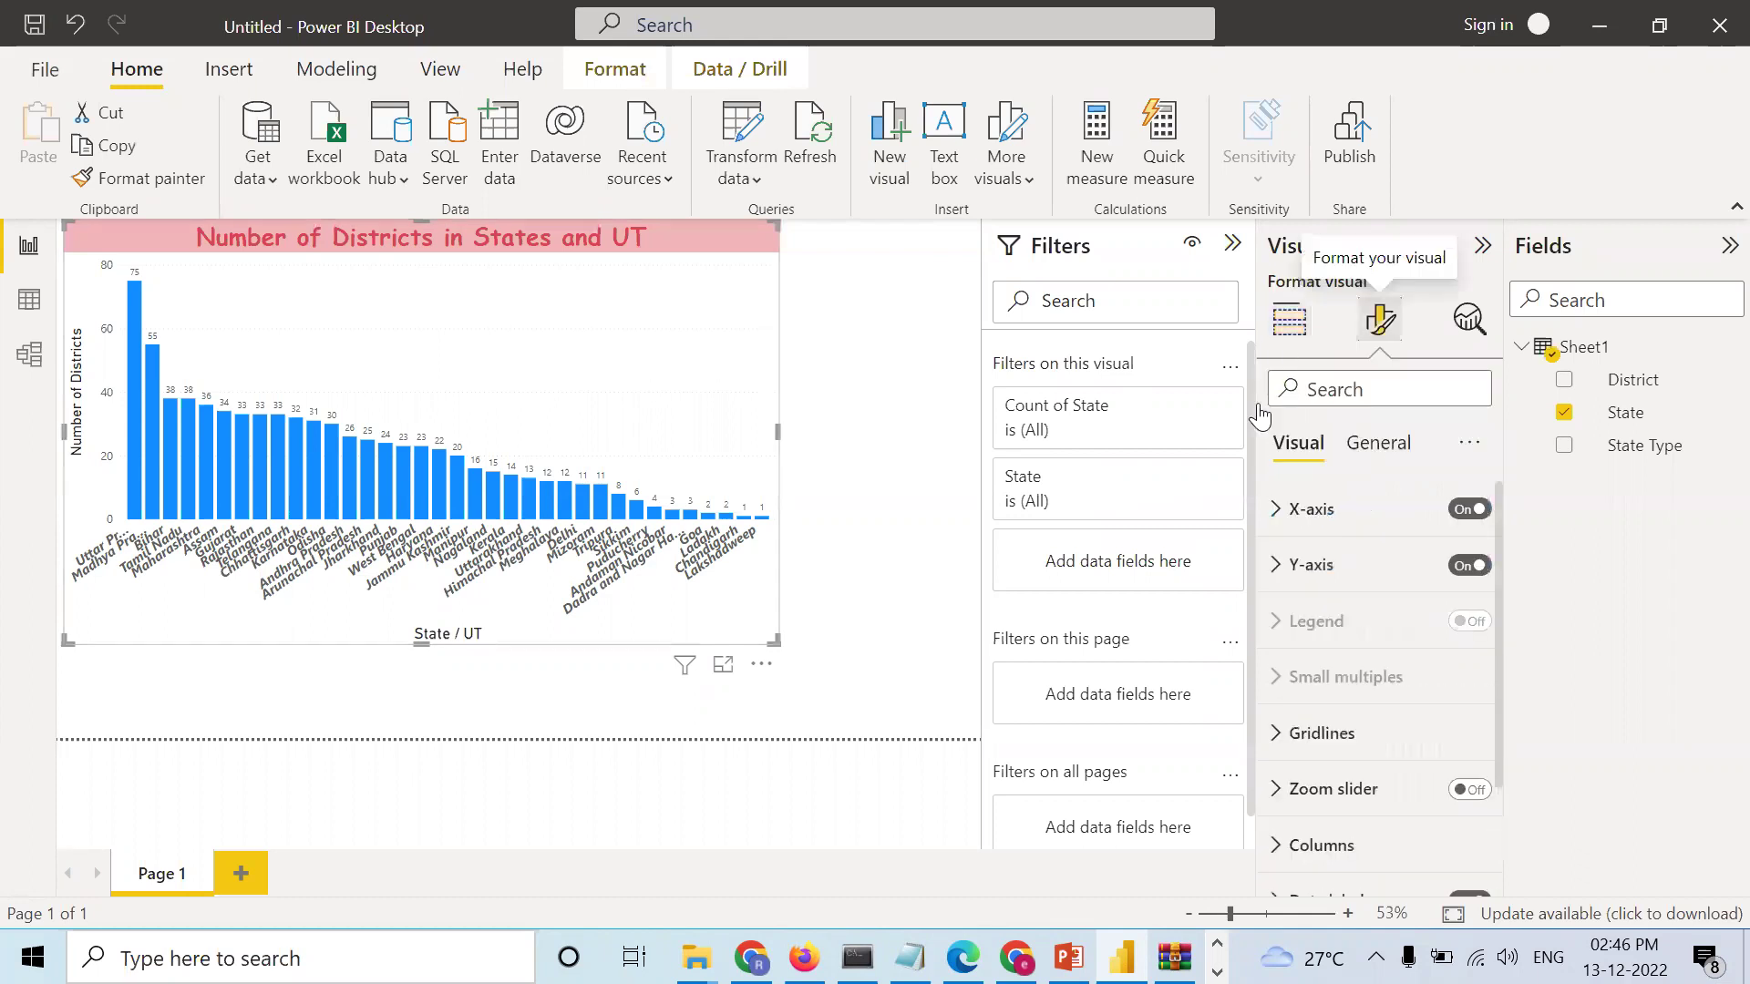
click(1370, 446)
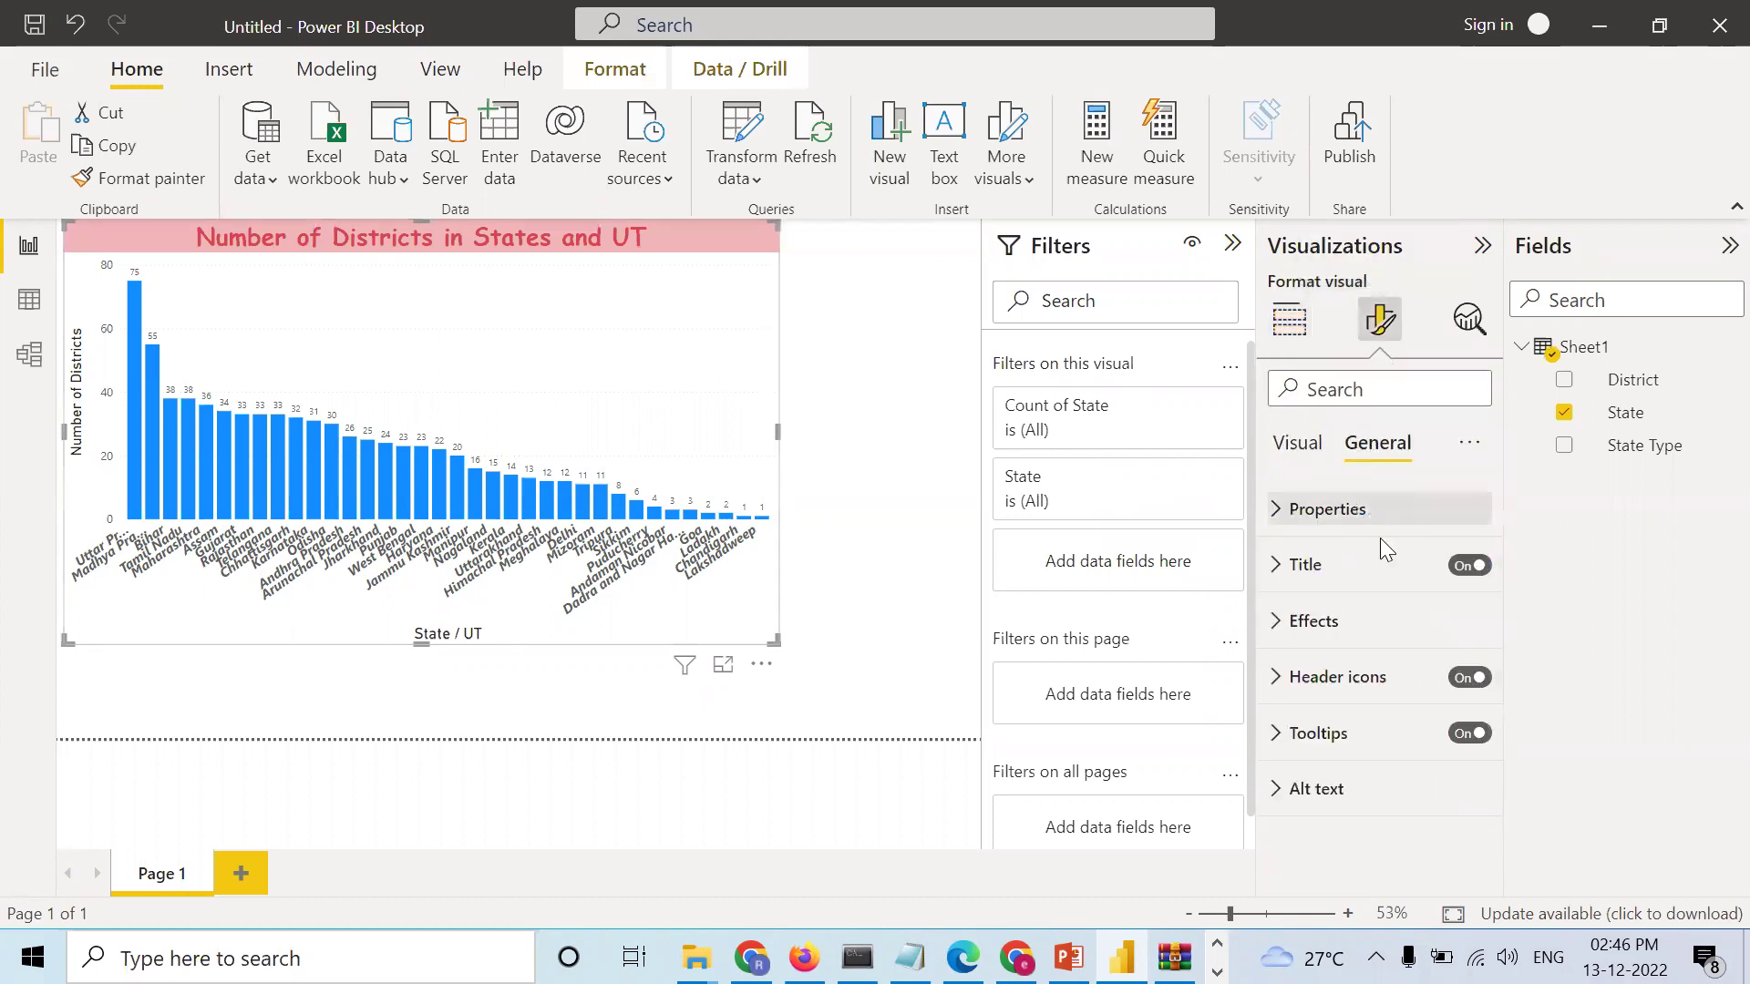
click(1273, 629)
scroll(1332, 756, down, 1)
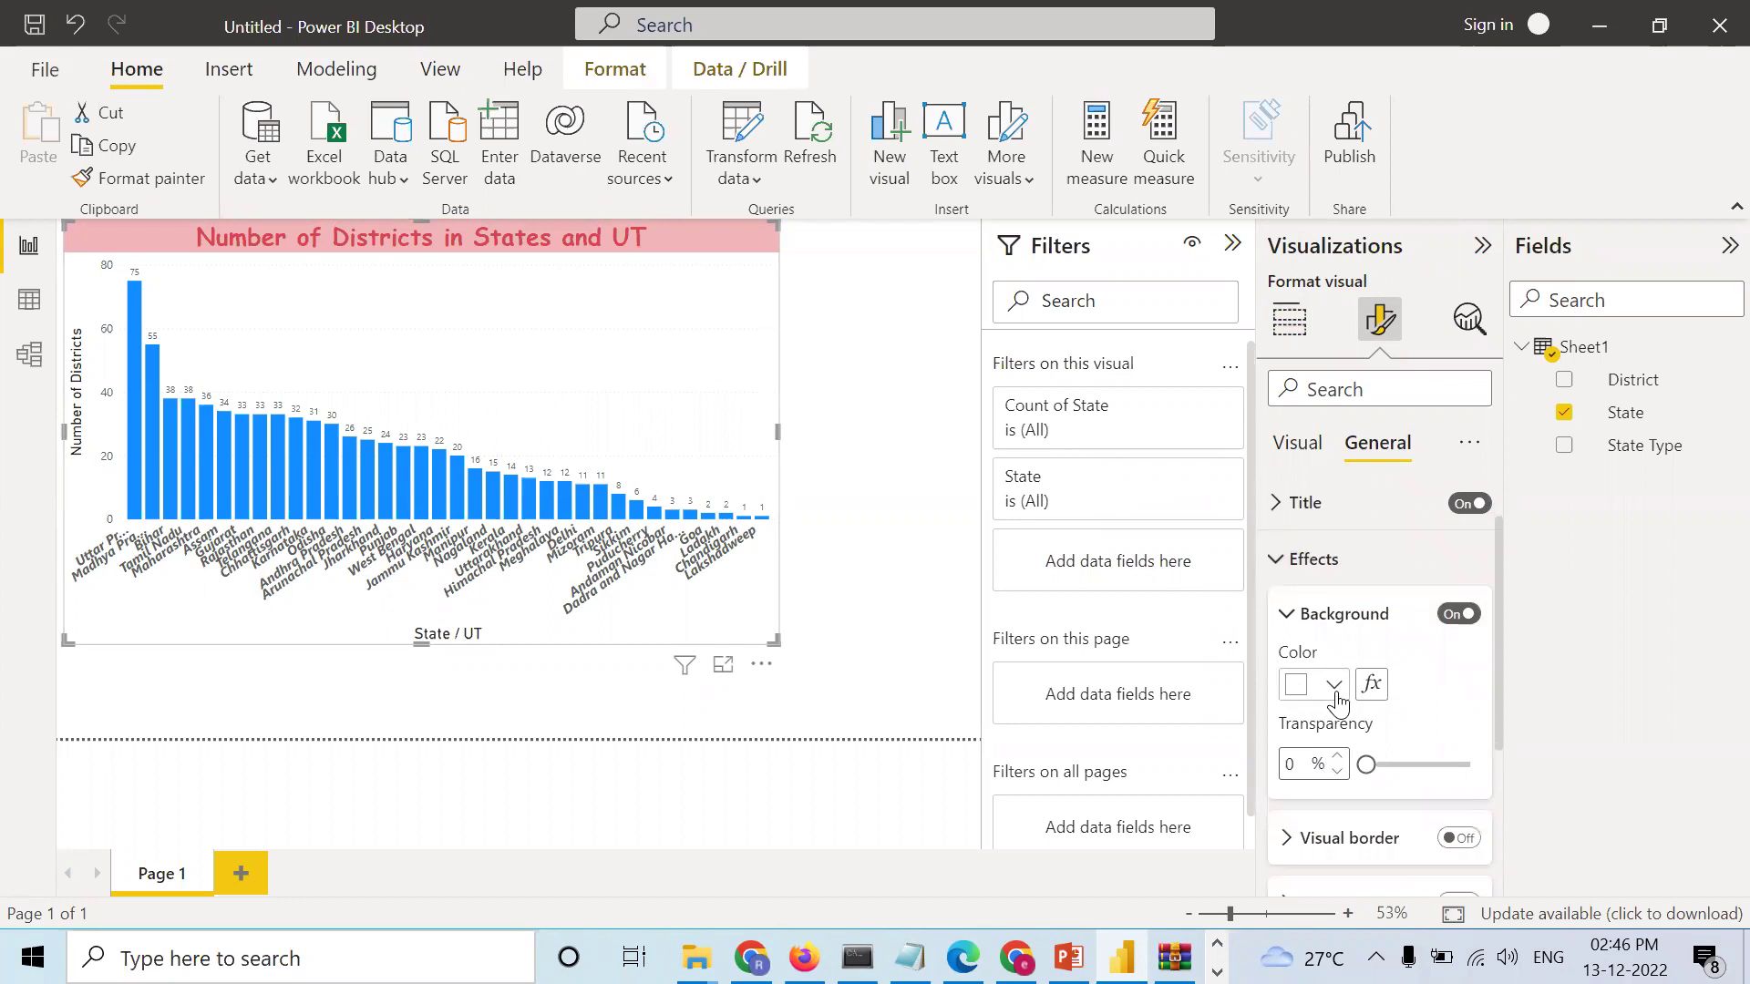
click(1332, 690)
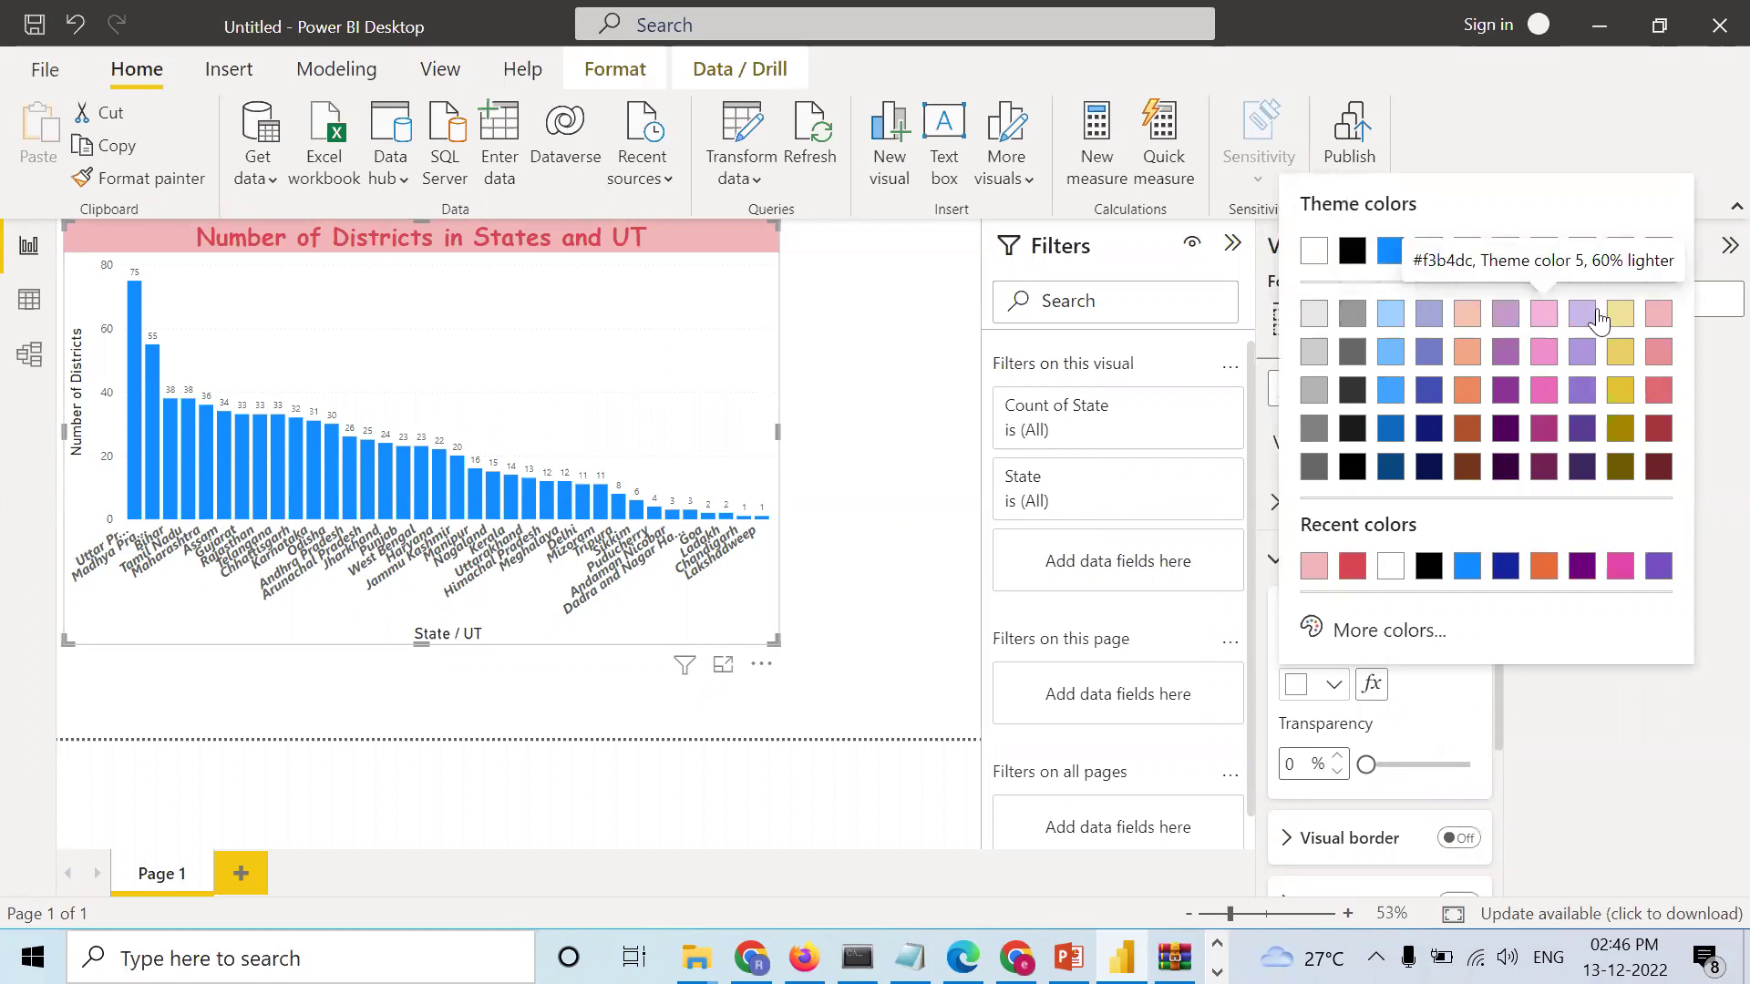
click(1497, 314)
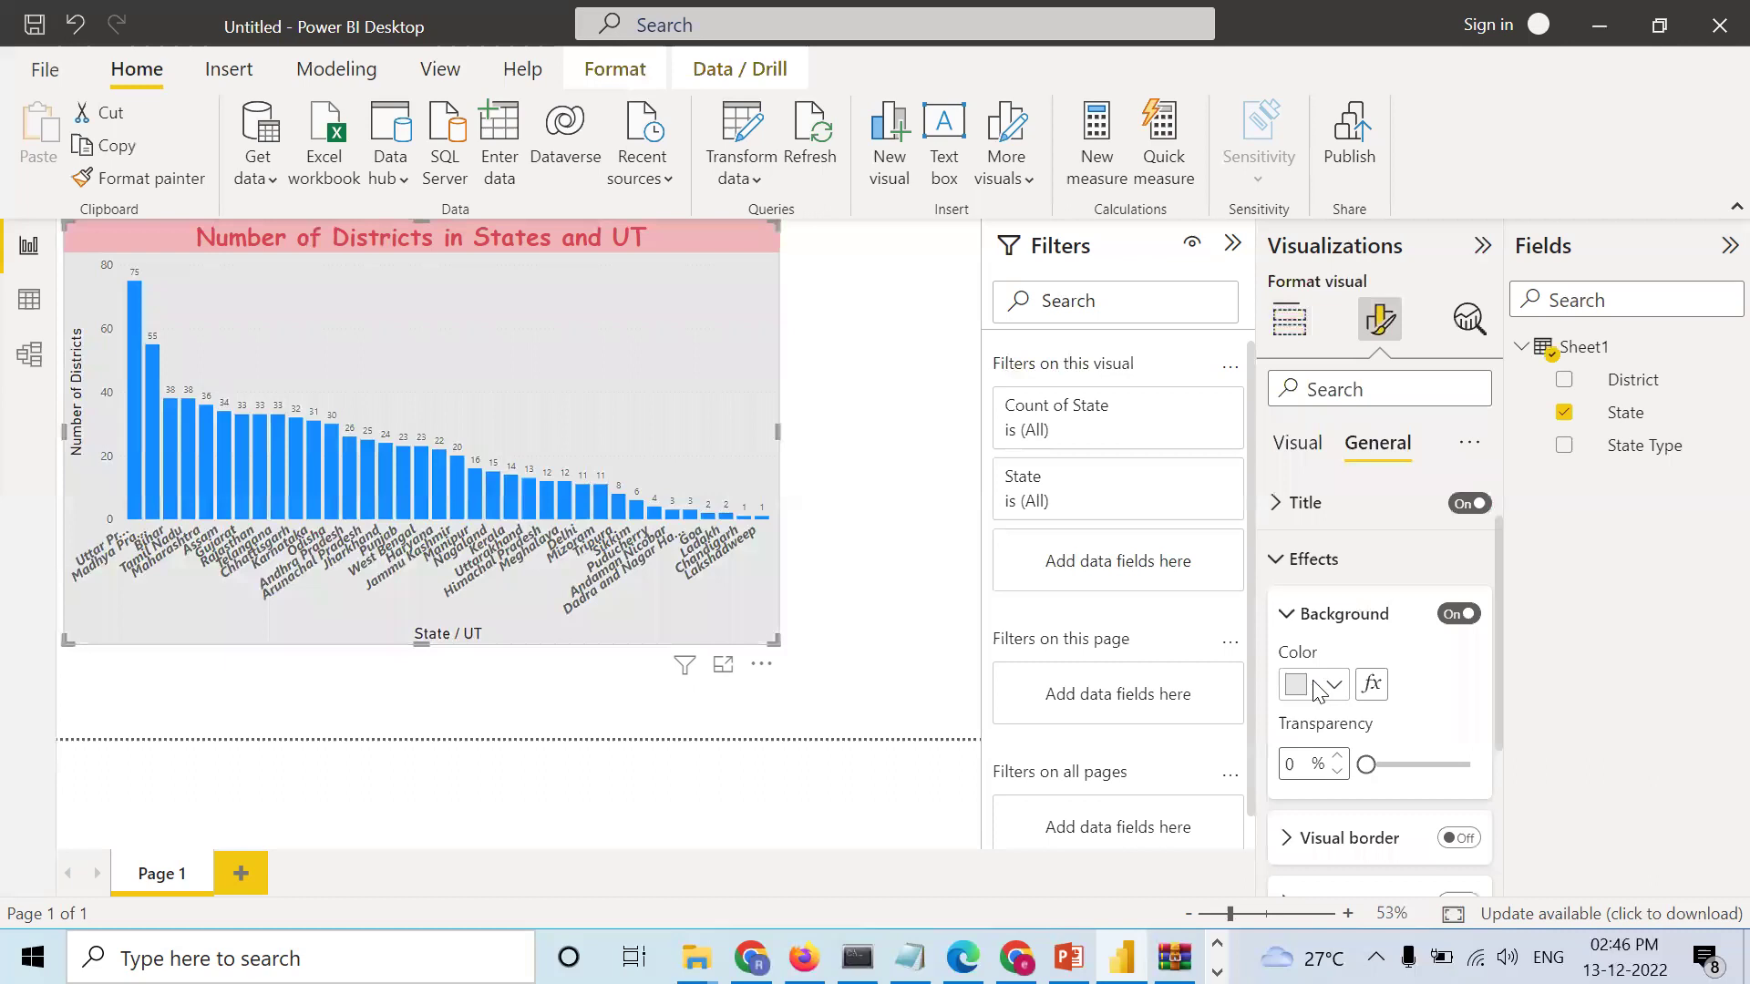
Step: Turn on the chart's visual border and set its rounded corners to 8 px
scroll(1313, 693, down, 1)
click(1287, 780)
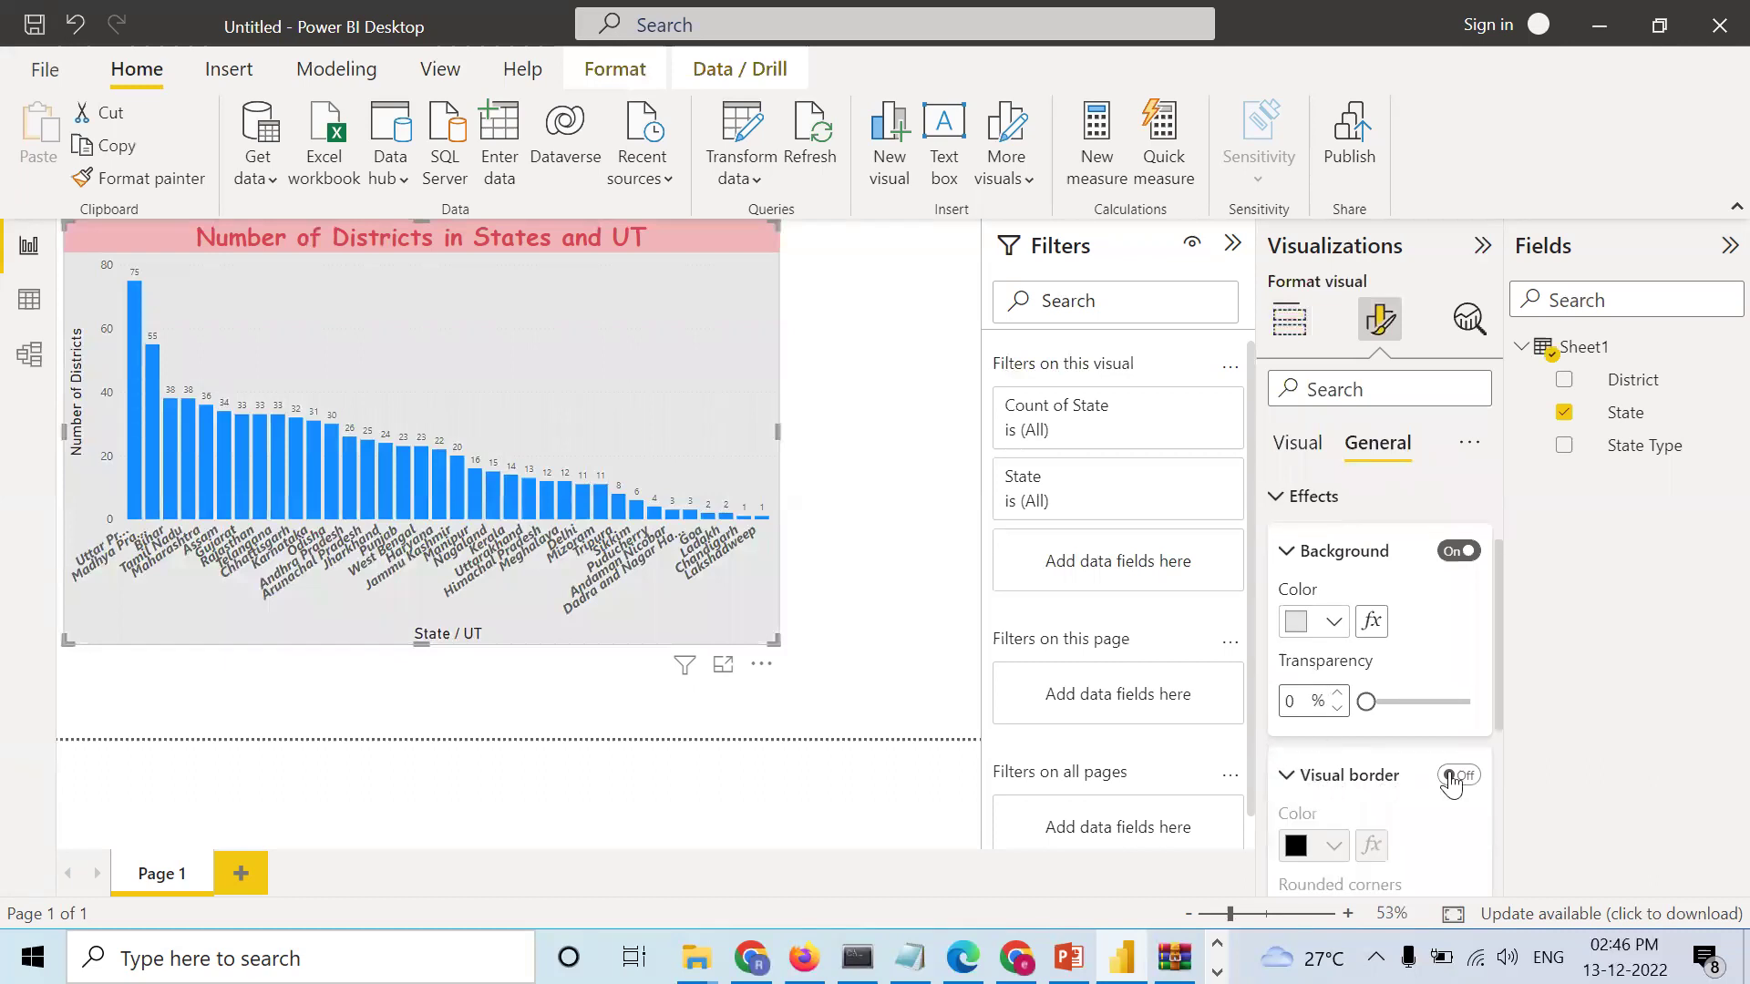
click(1458, 775)
scroll(1376, 793, down, 2)
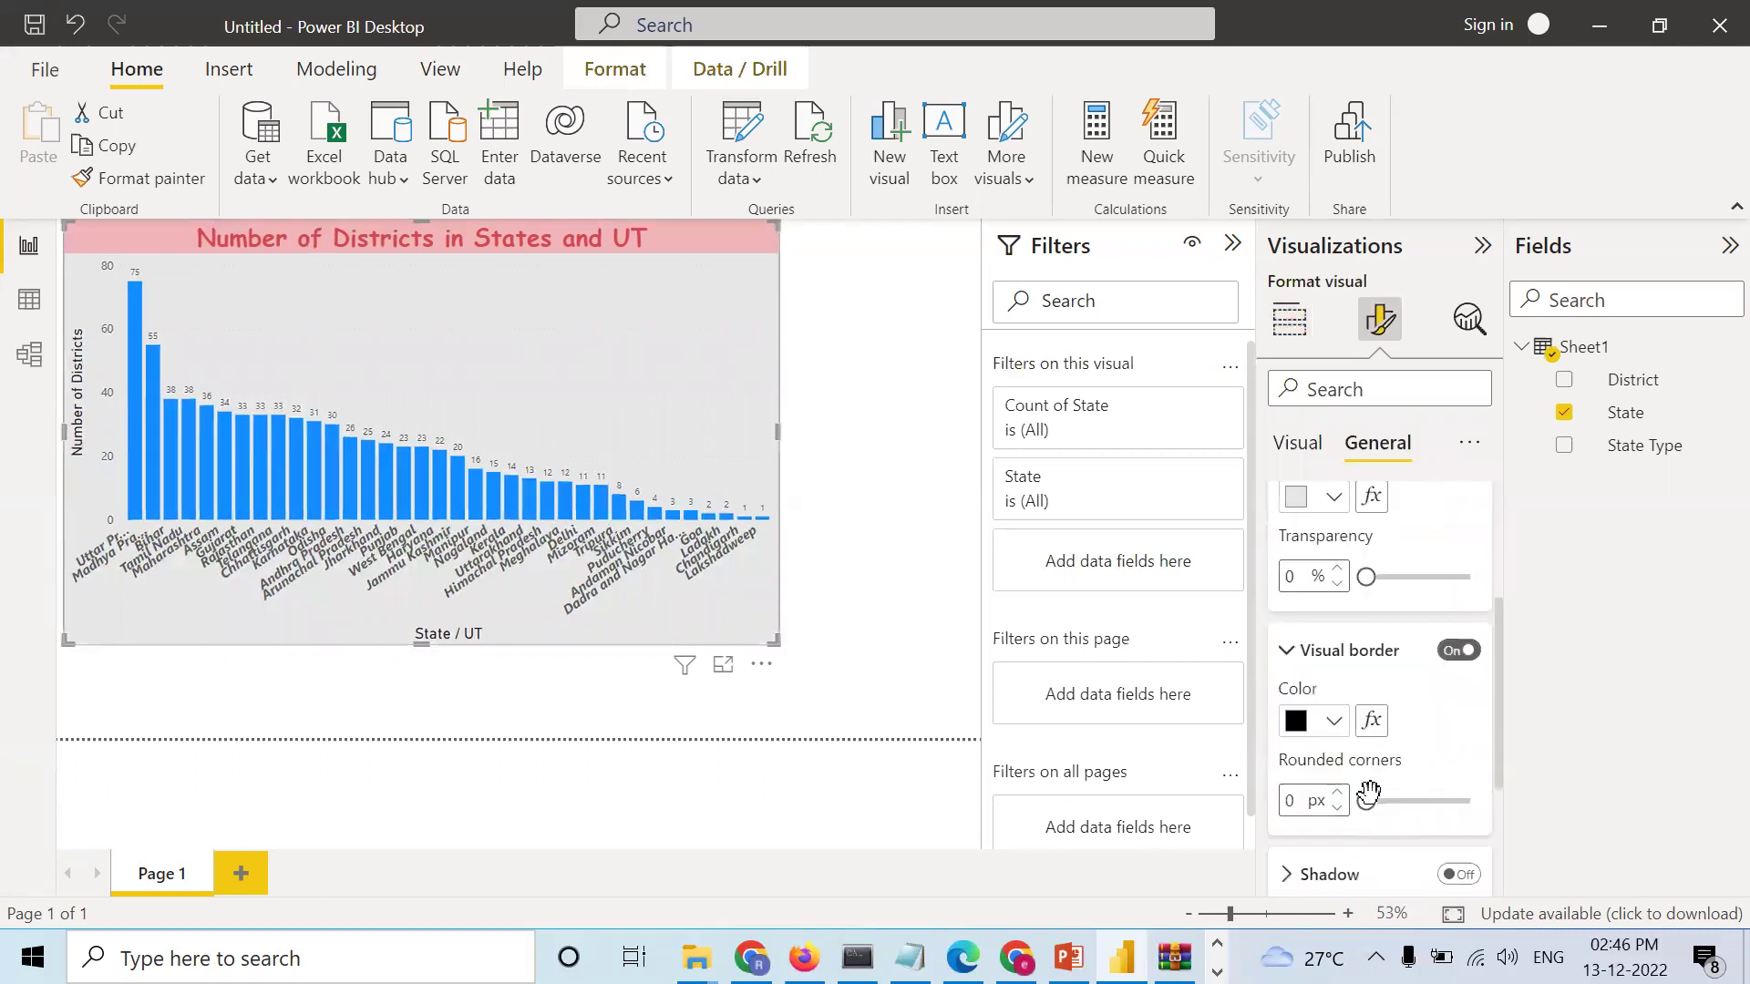
drag(1370, 798, 1393, 801)
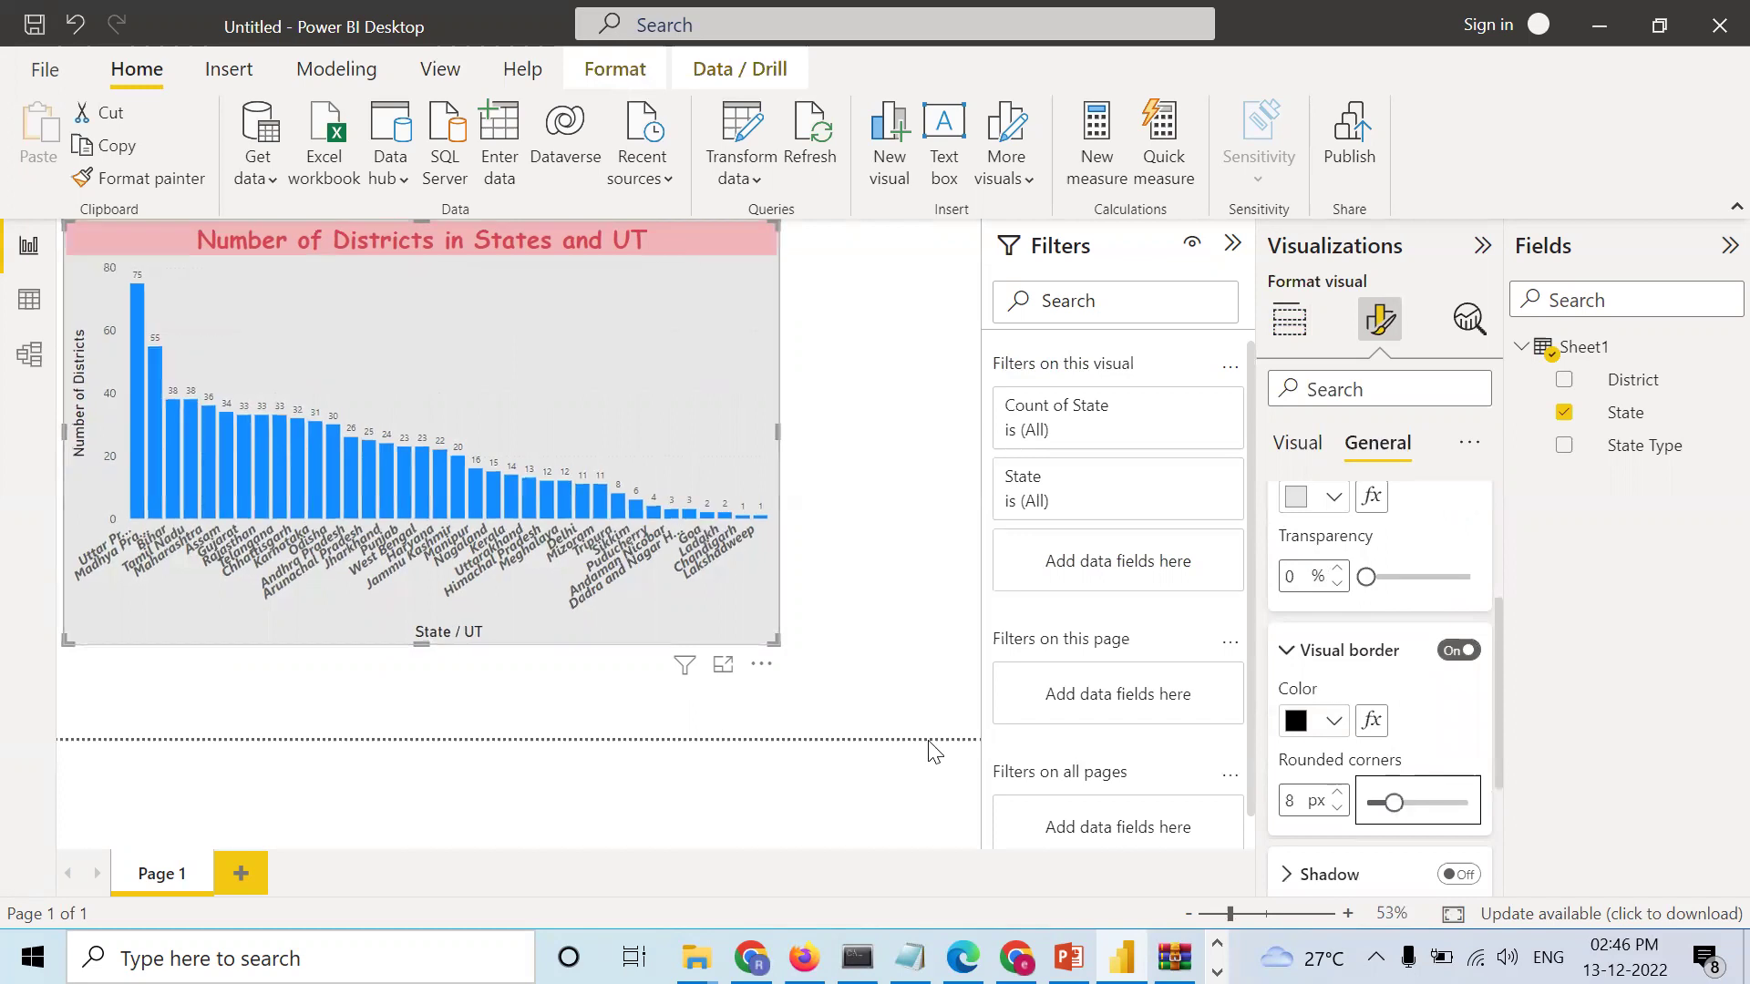
click(878, 695)
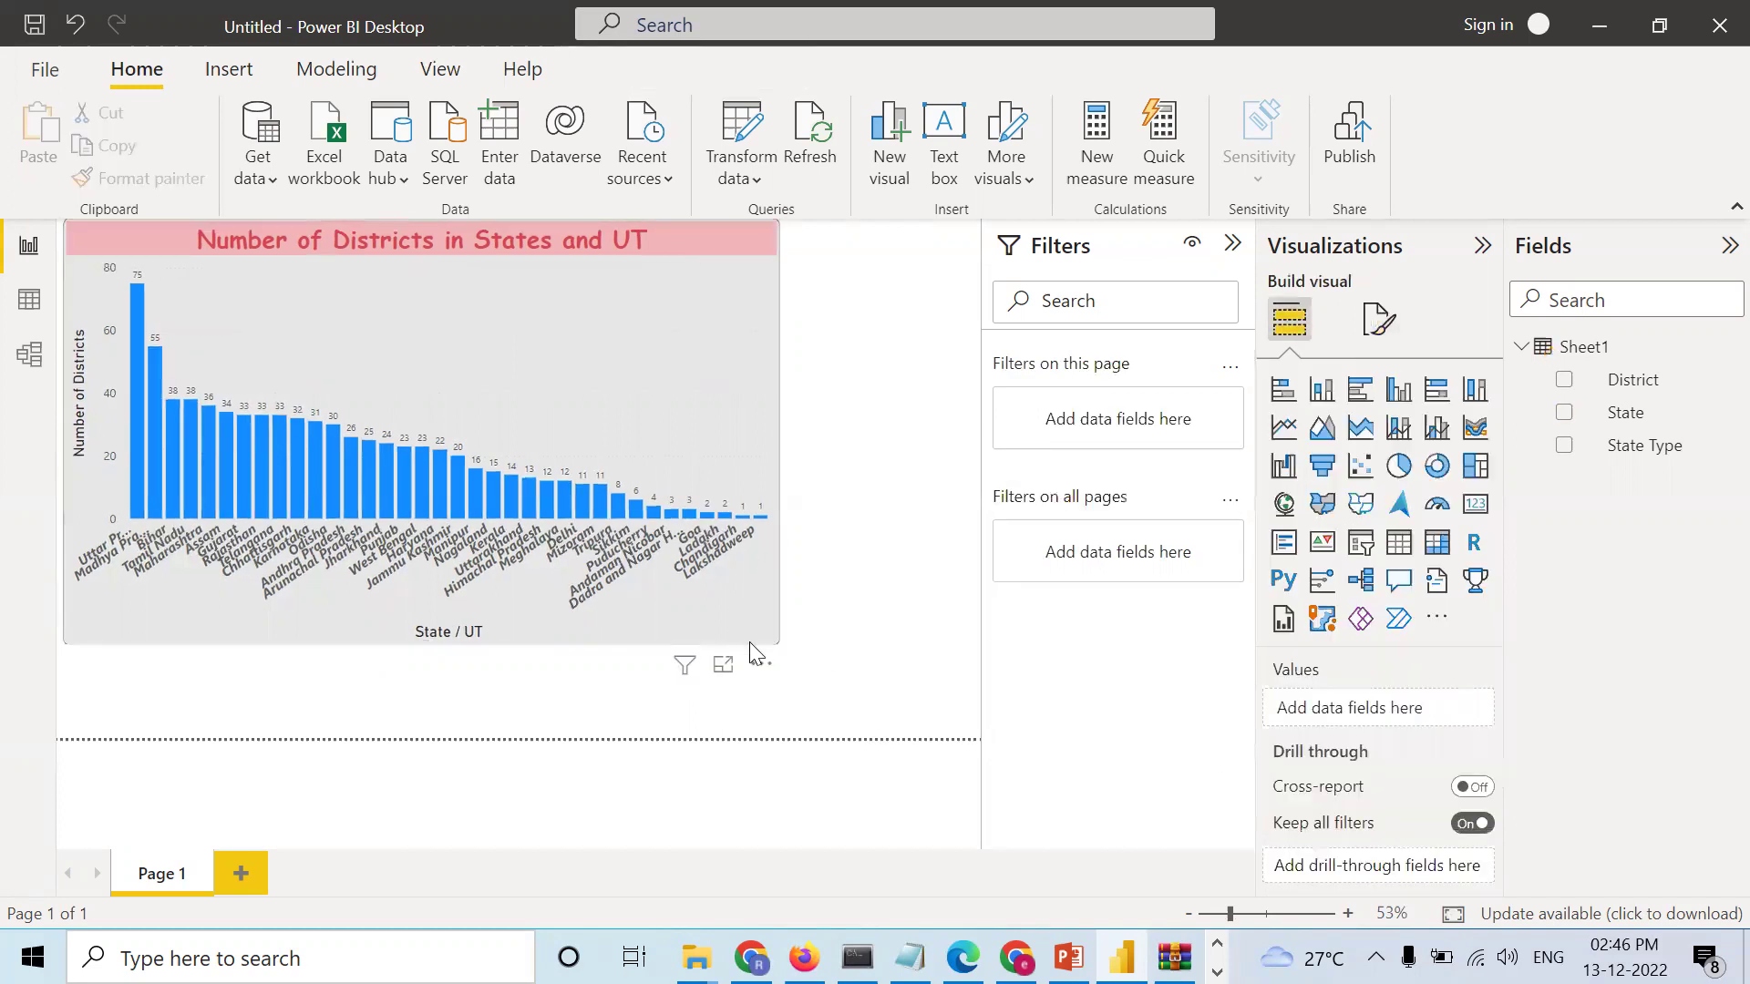
Step: Open the page's canvas background settings and browse the Downloads folder for a background image
click(1381, 321)
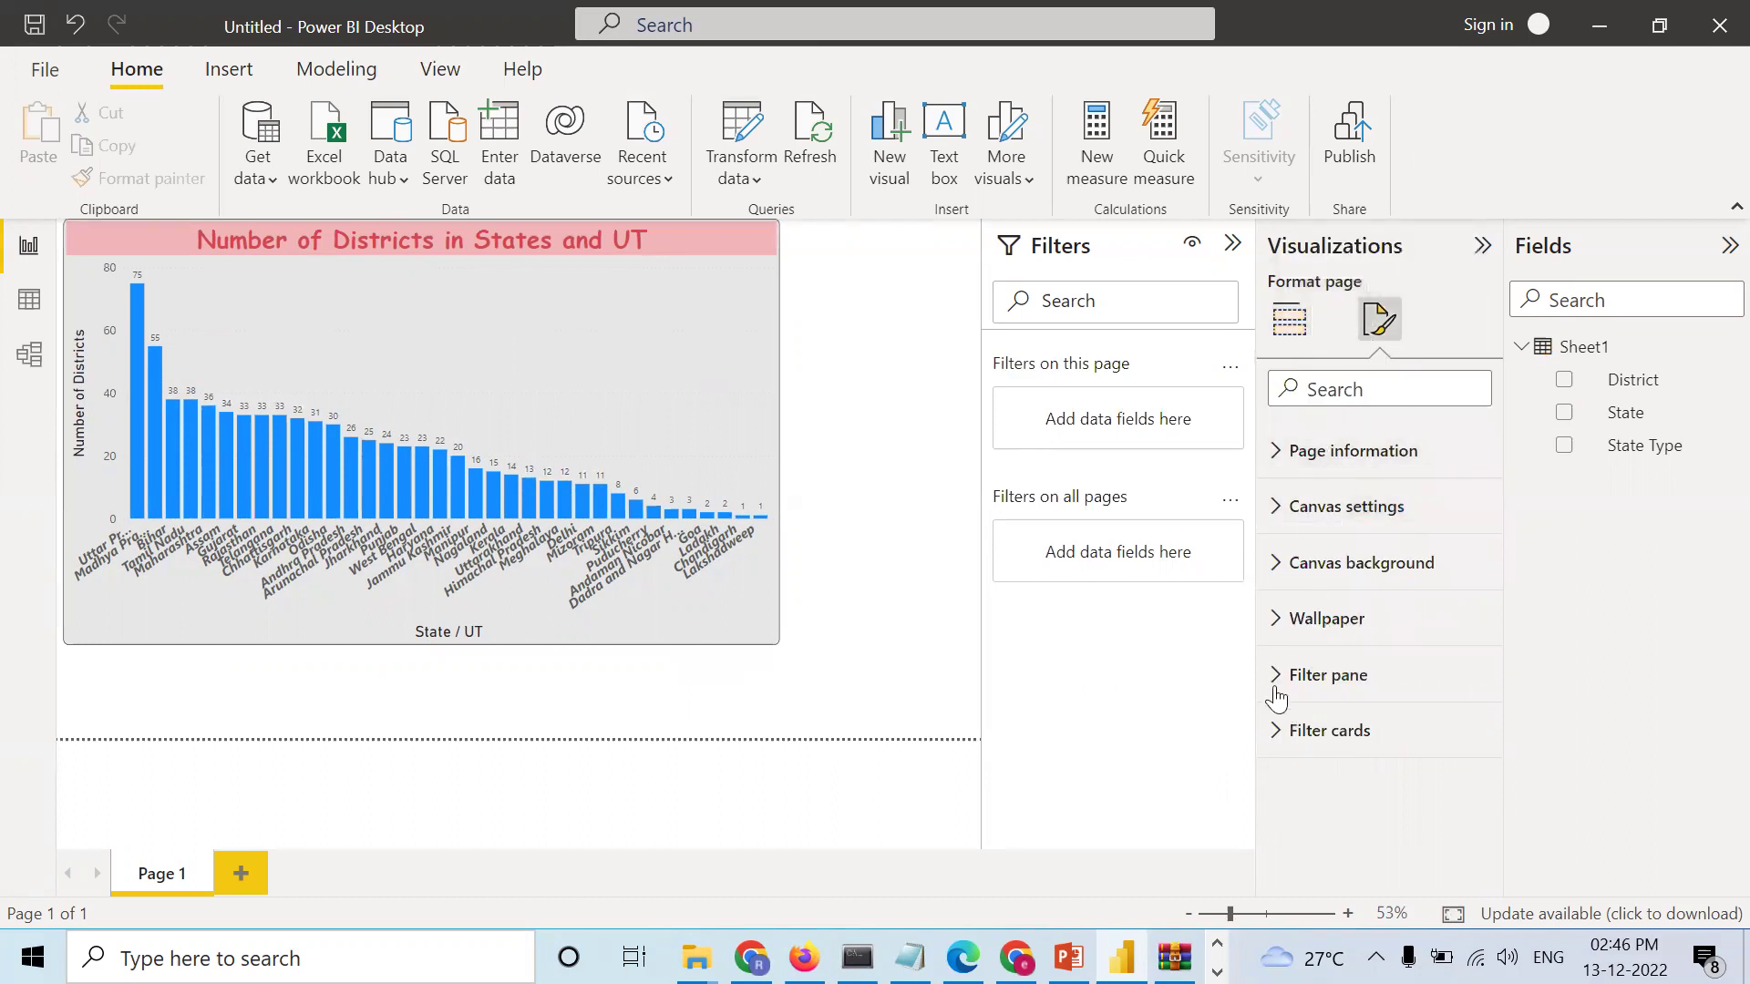
click(1355, 568)
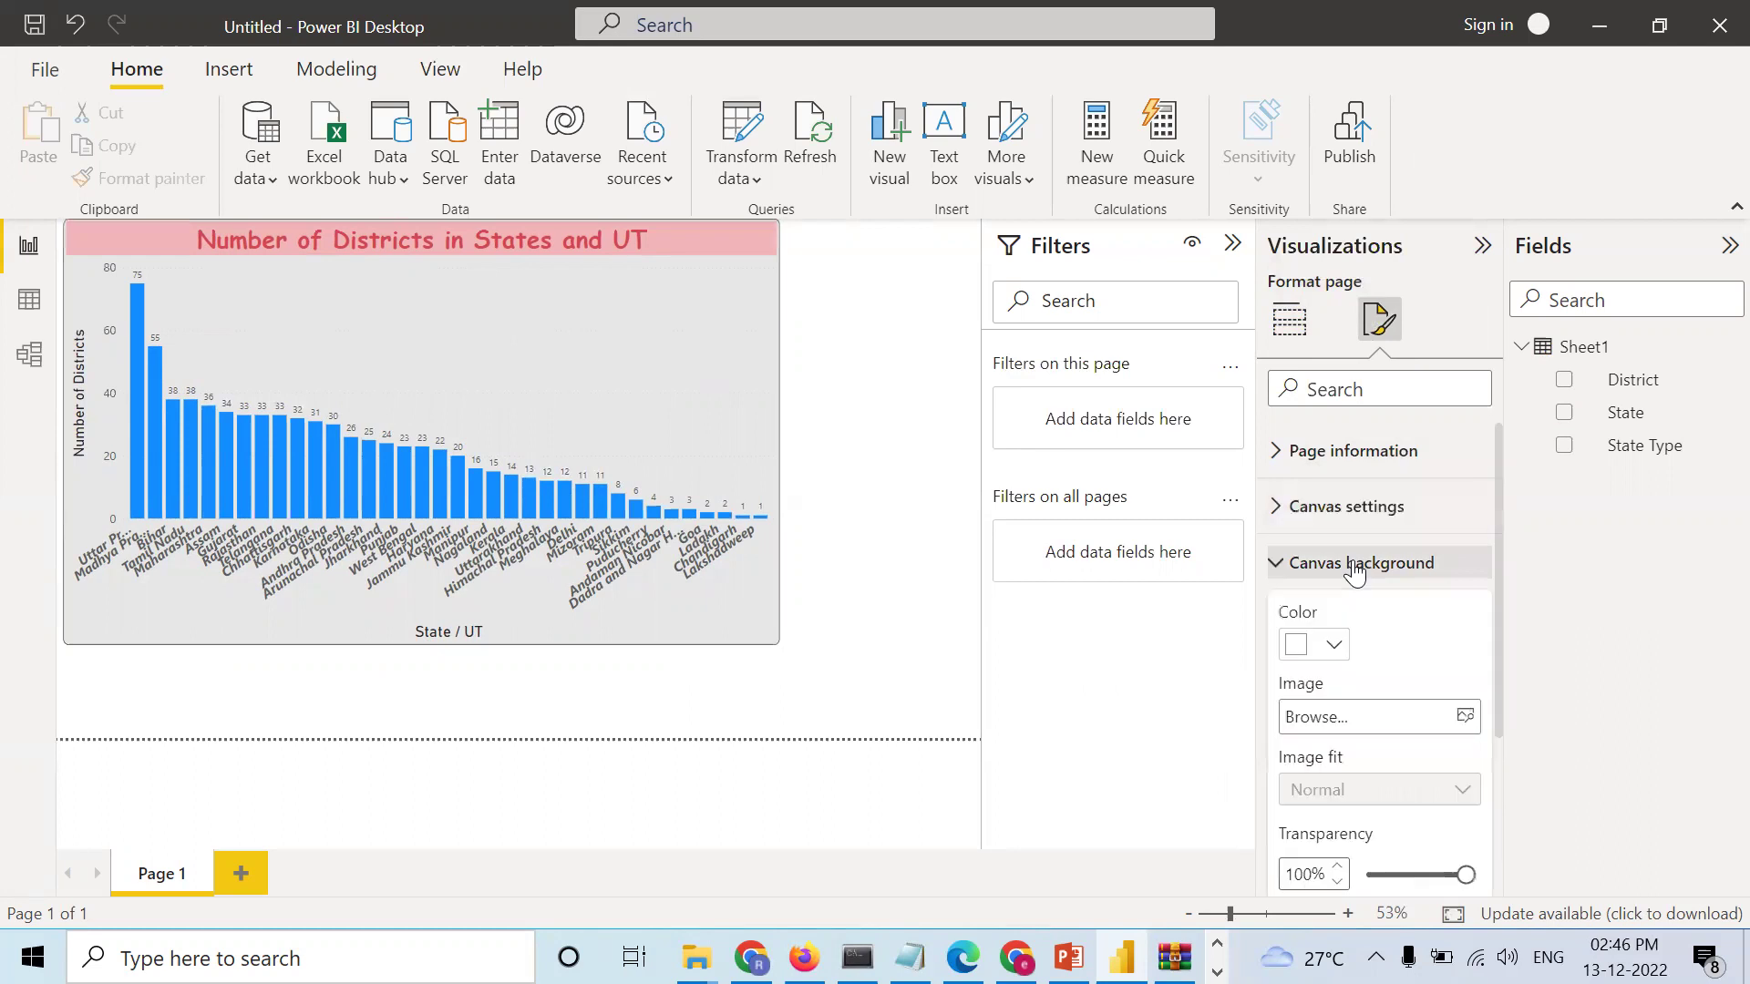
click(1367, 720)
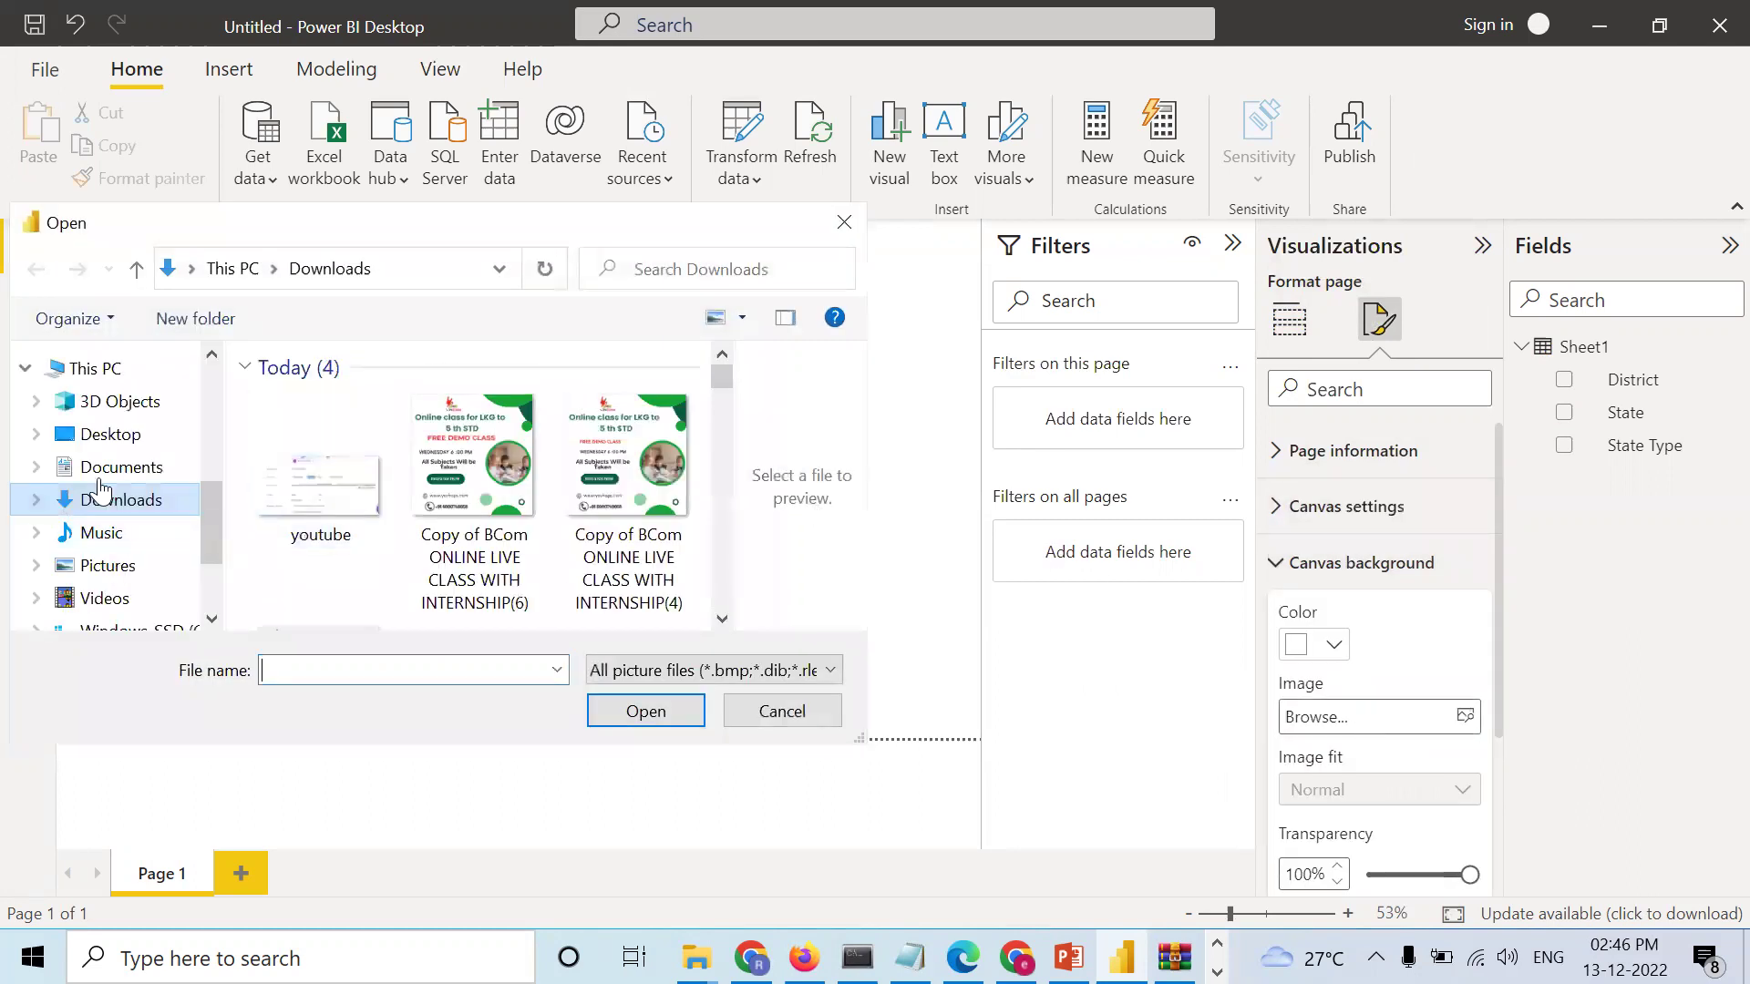
scroll(397, 526, down, 2)
scroll(392, 528, down, 2)
scroll(392, 529, up, 2)
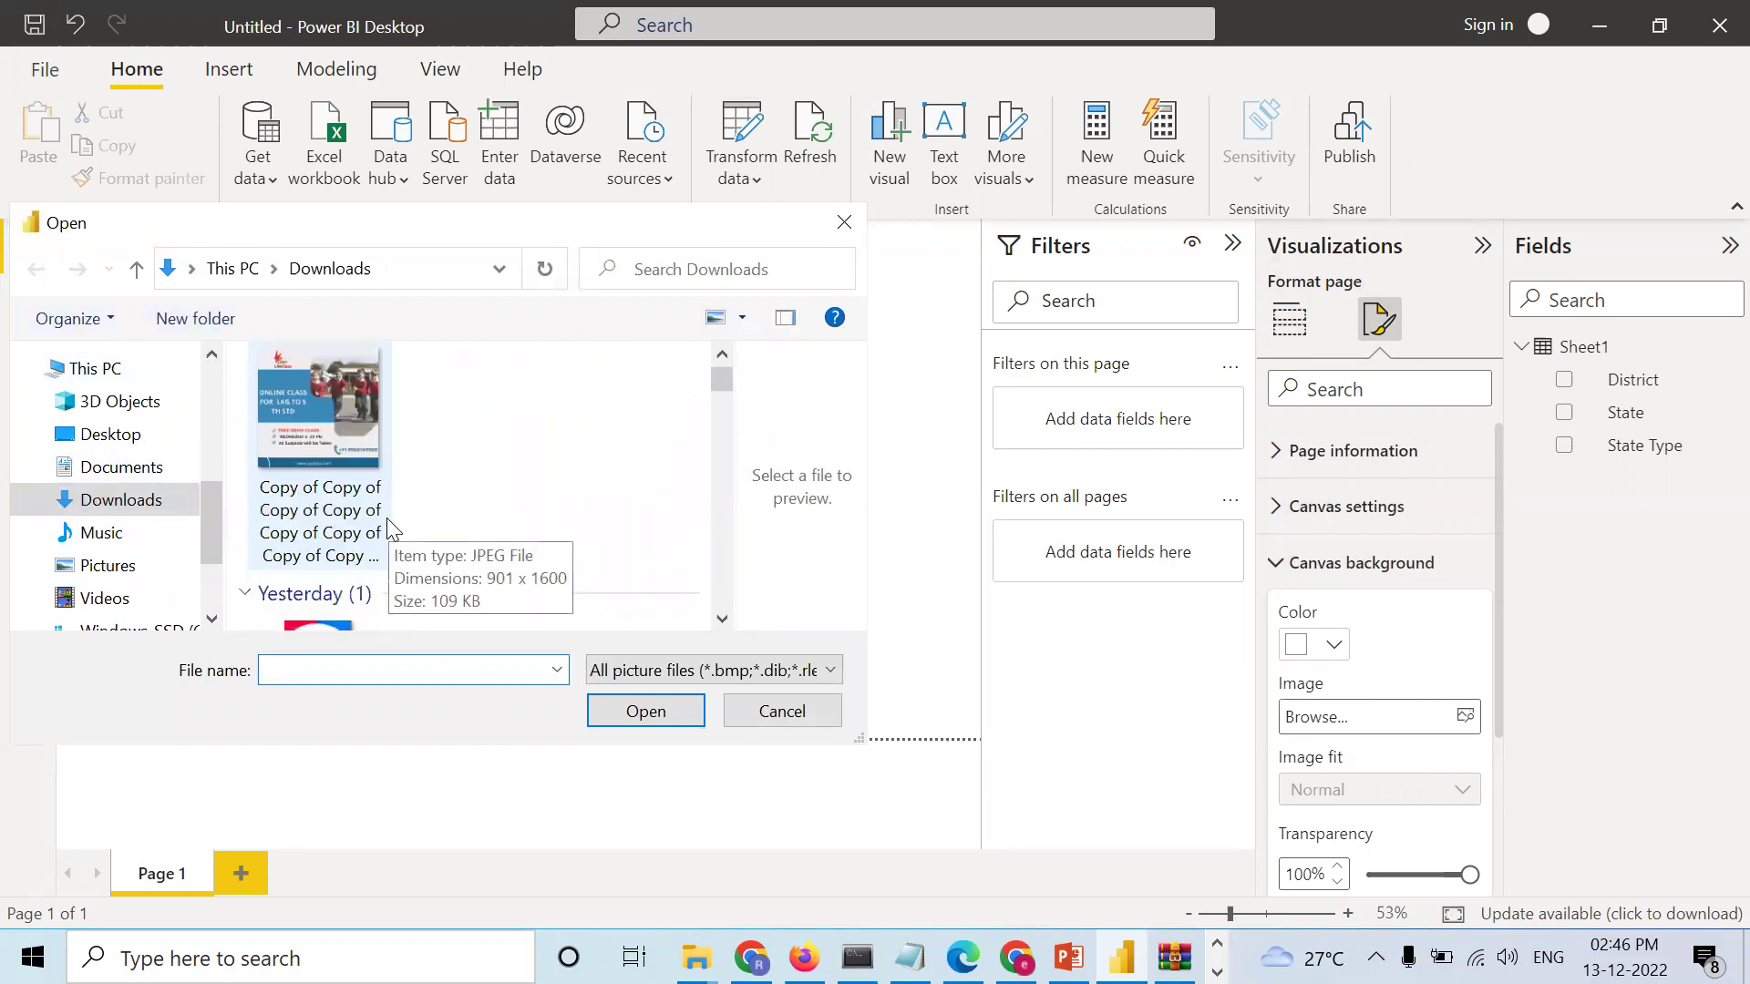
scroll(392, 528, up, 2)
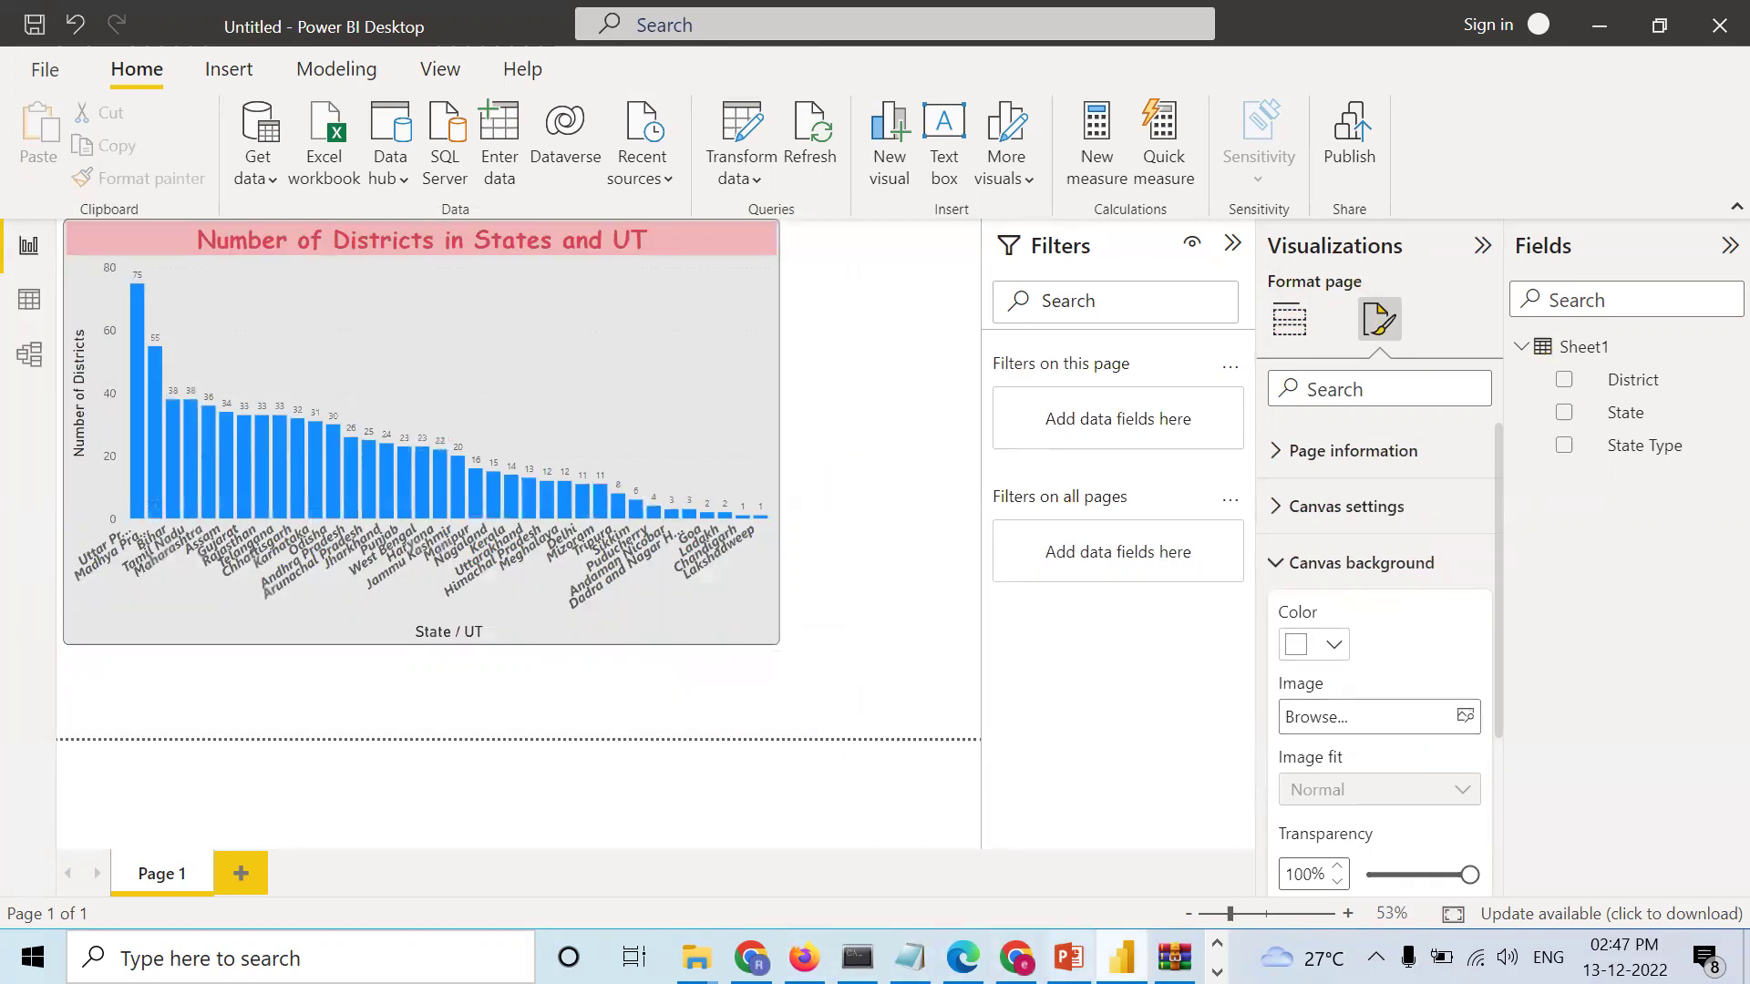
Step: Switch to WinRAR and try to extract 1592.jpg from map-india-with-tricolor.zip into the Downloads folder
click(1175, 957)
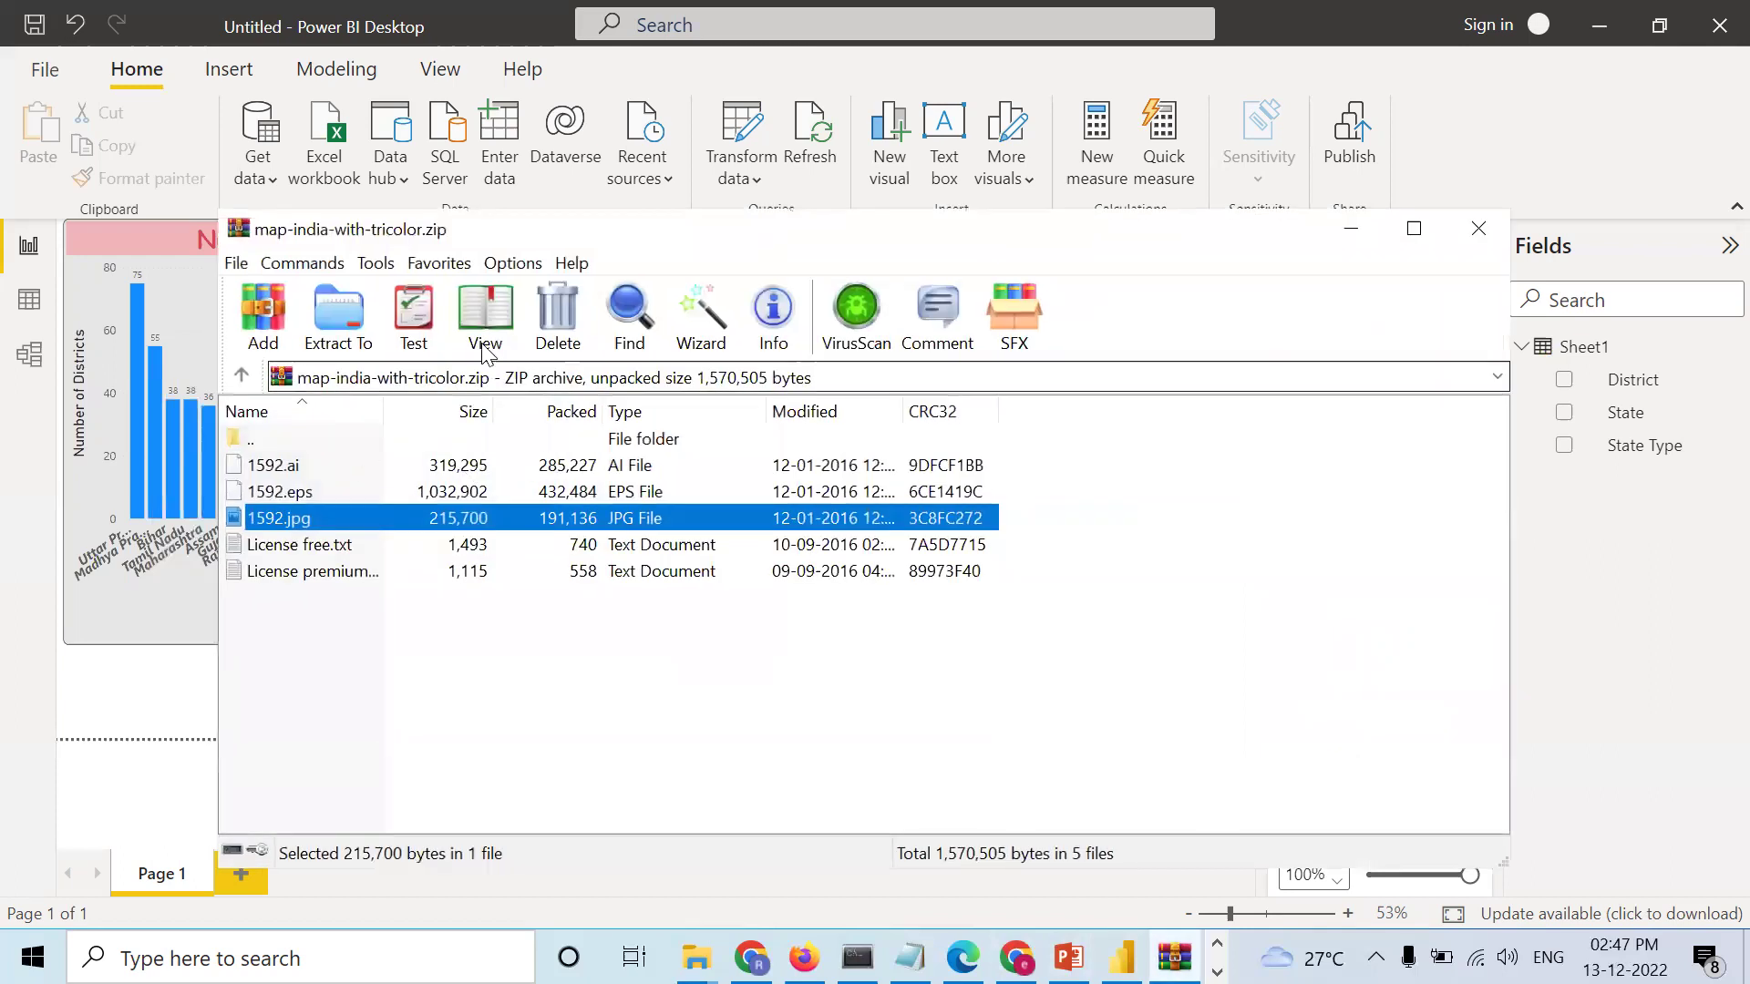
click(338, 315)
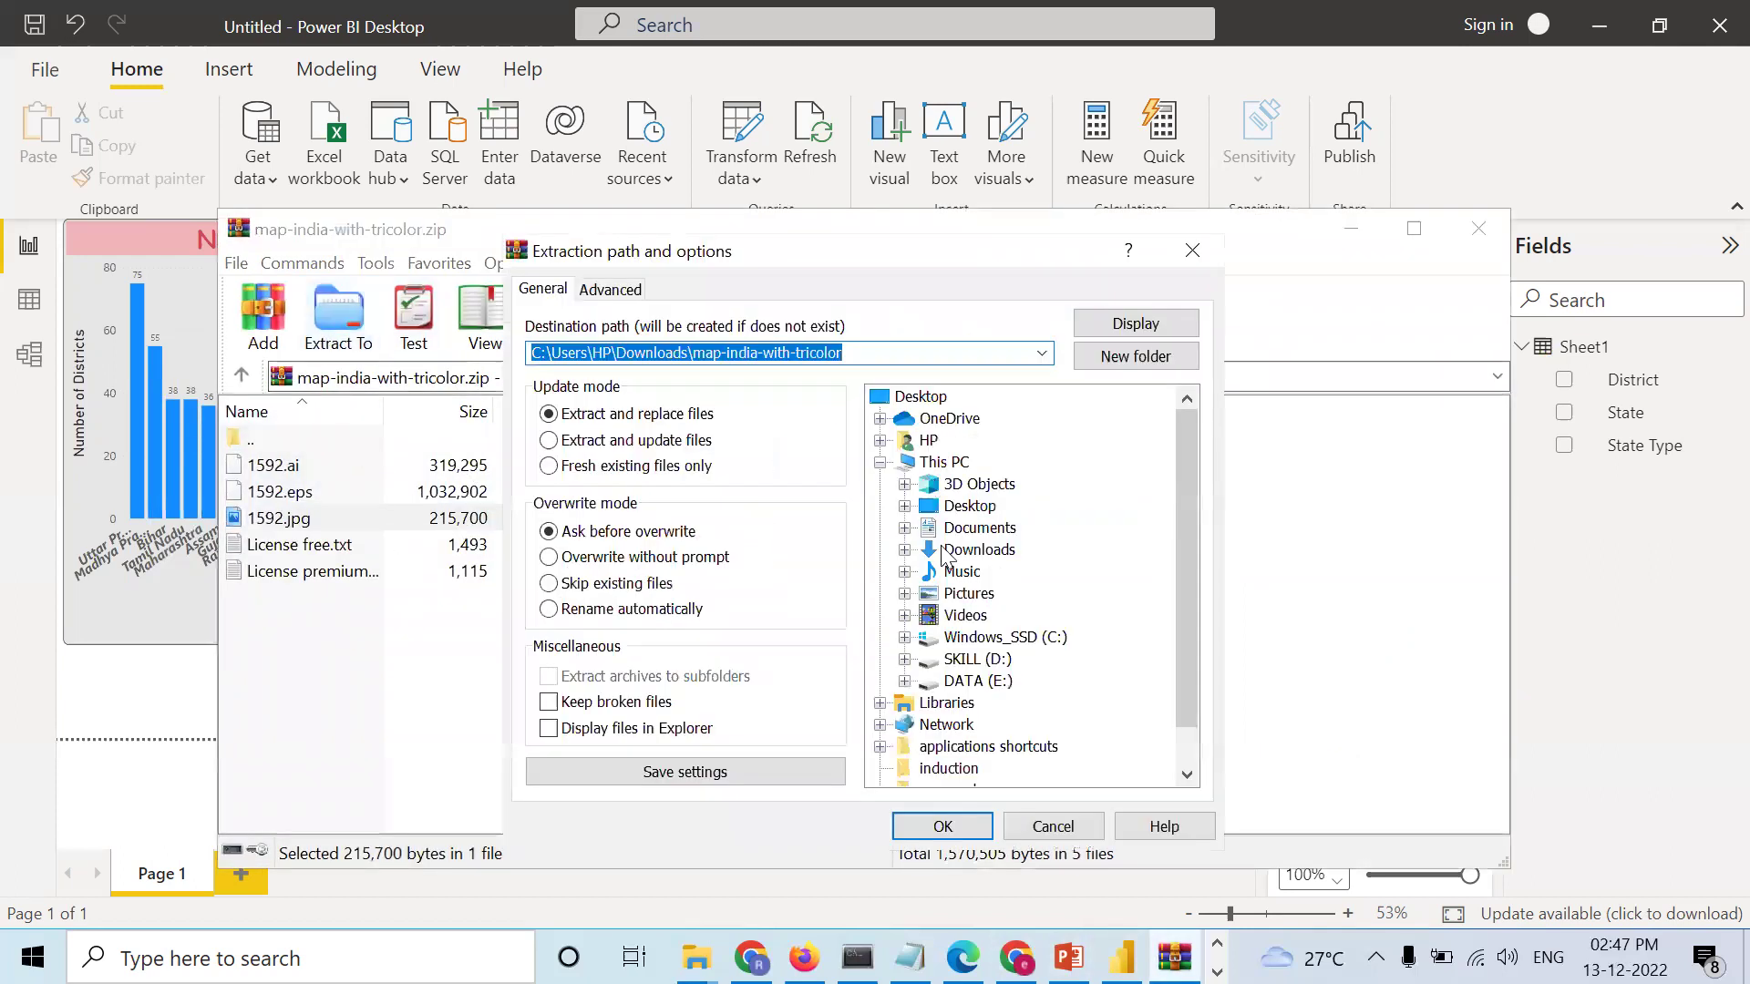
click(966, 547)
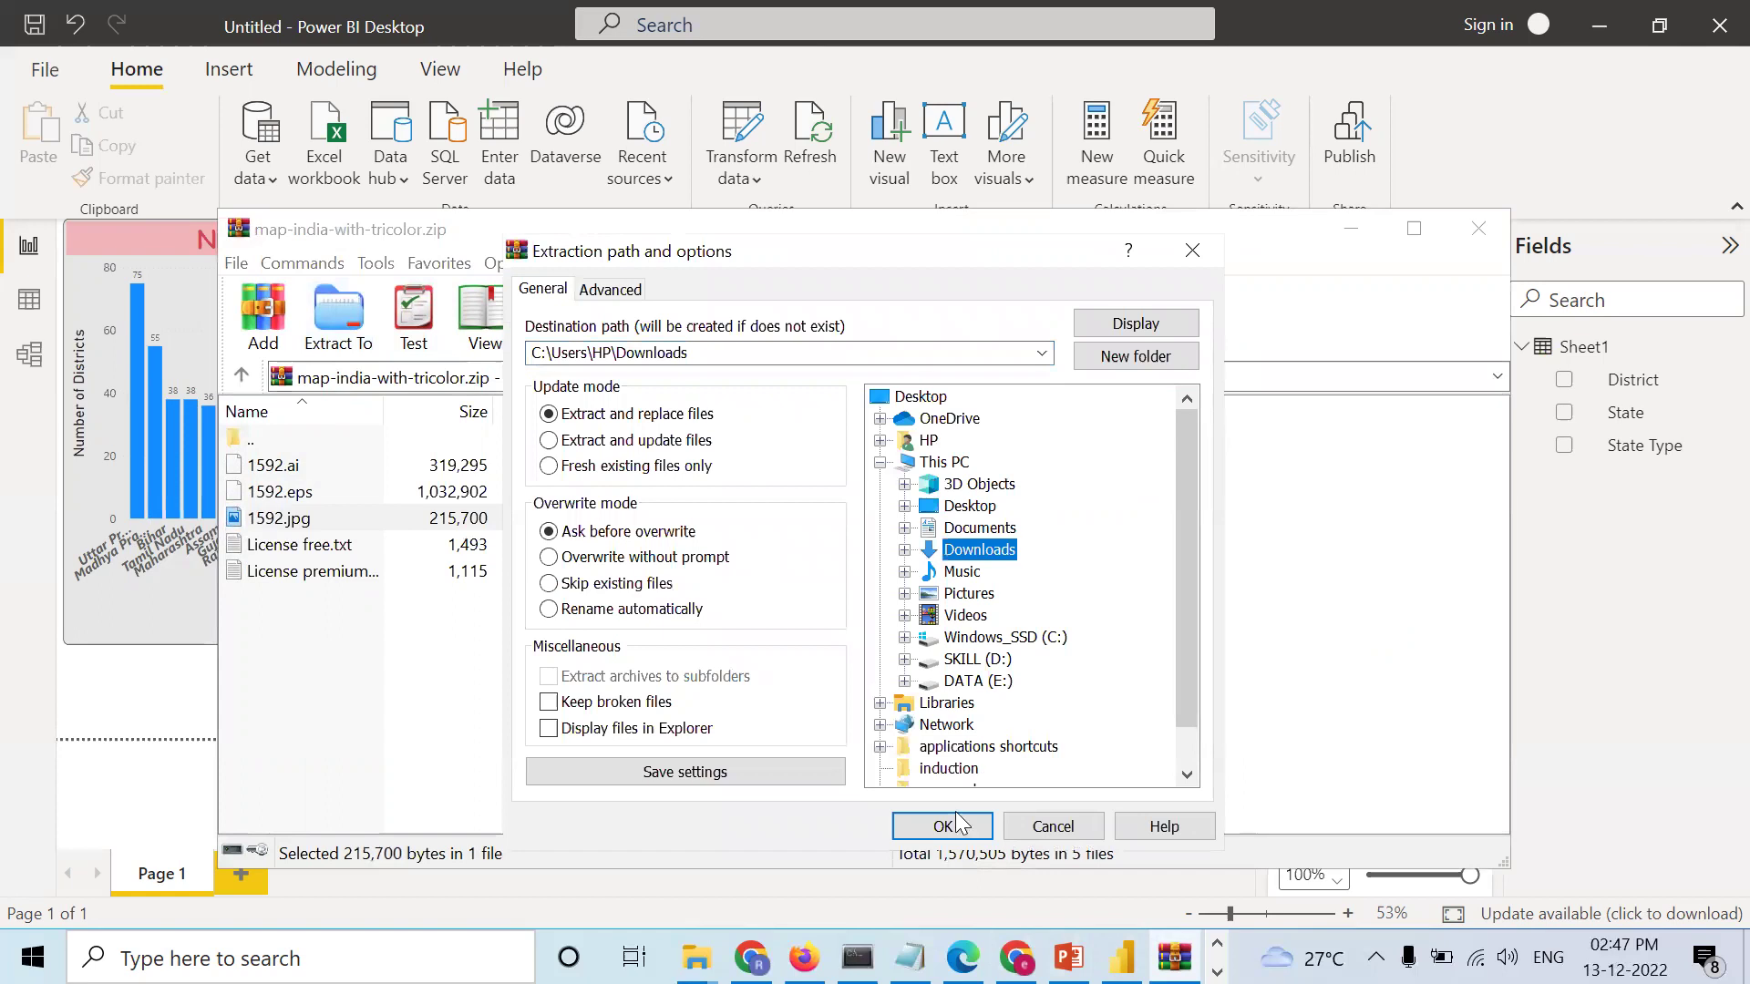
click(924, 826)
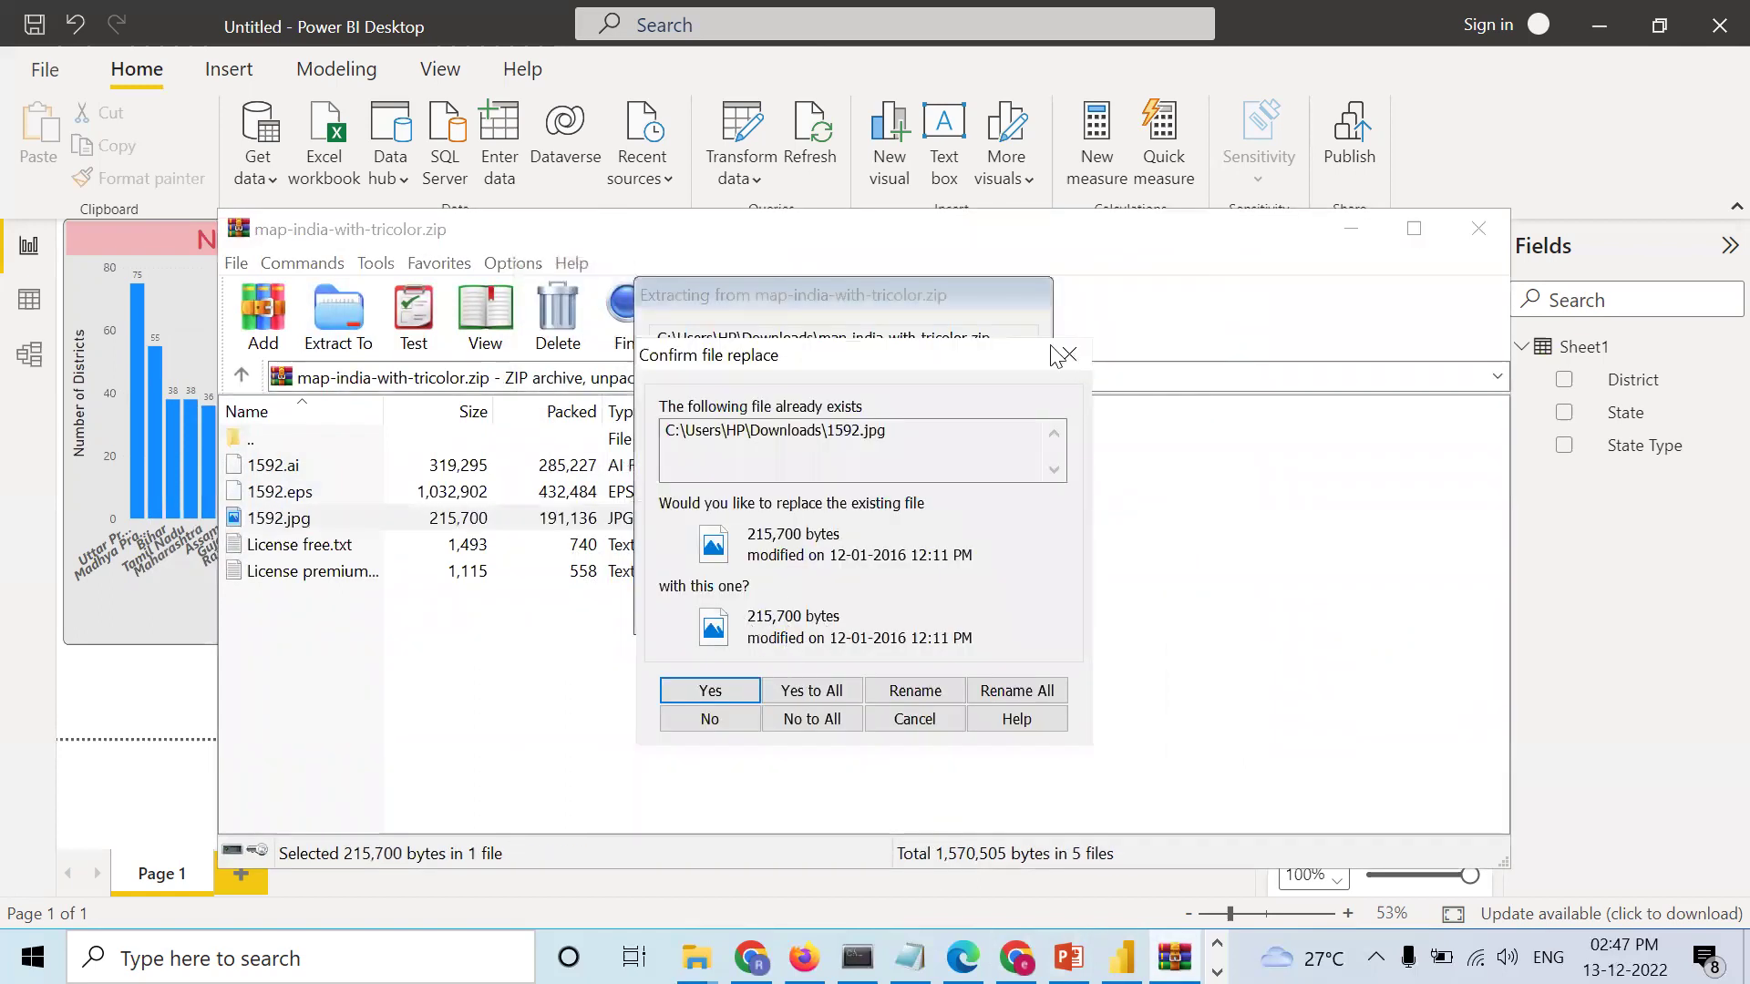
click(1064, 354)
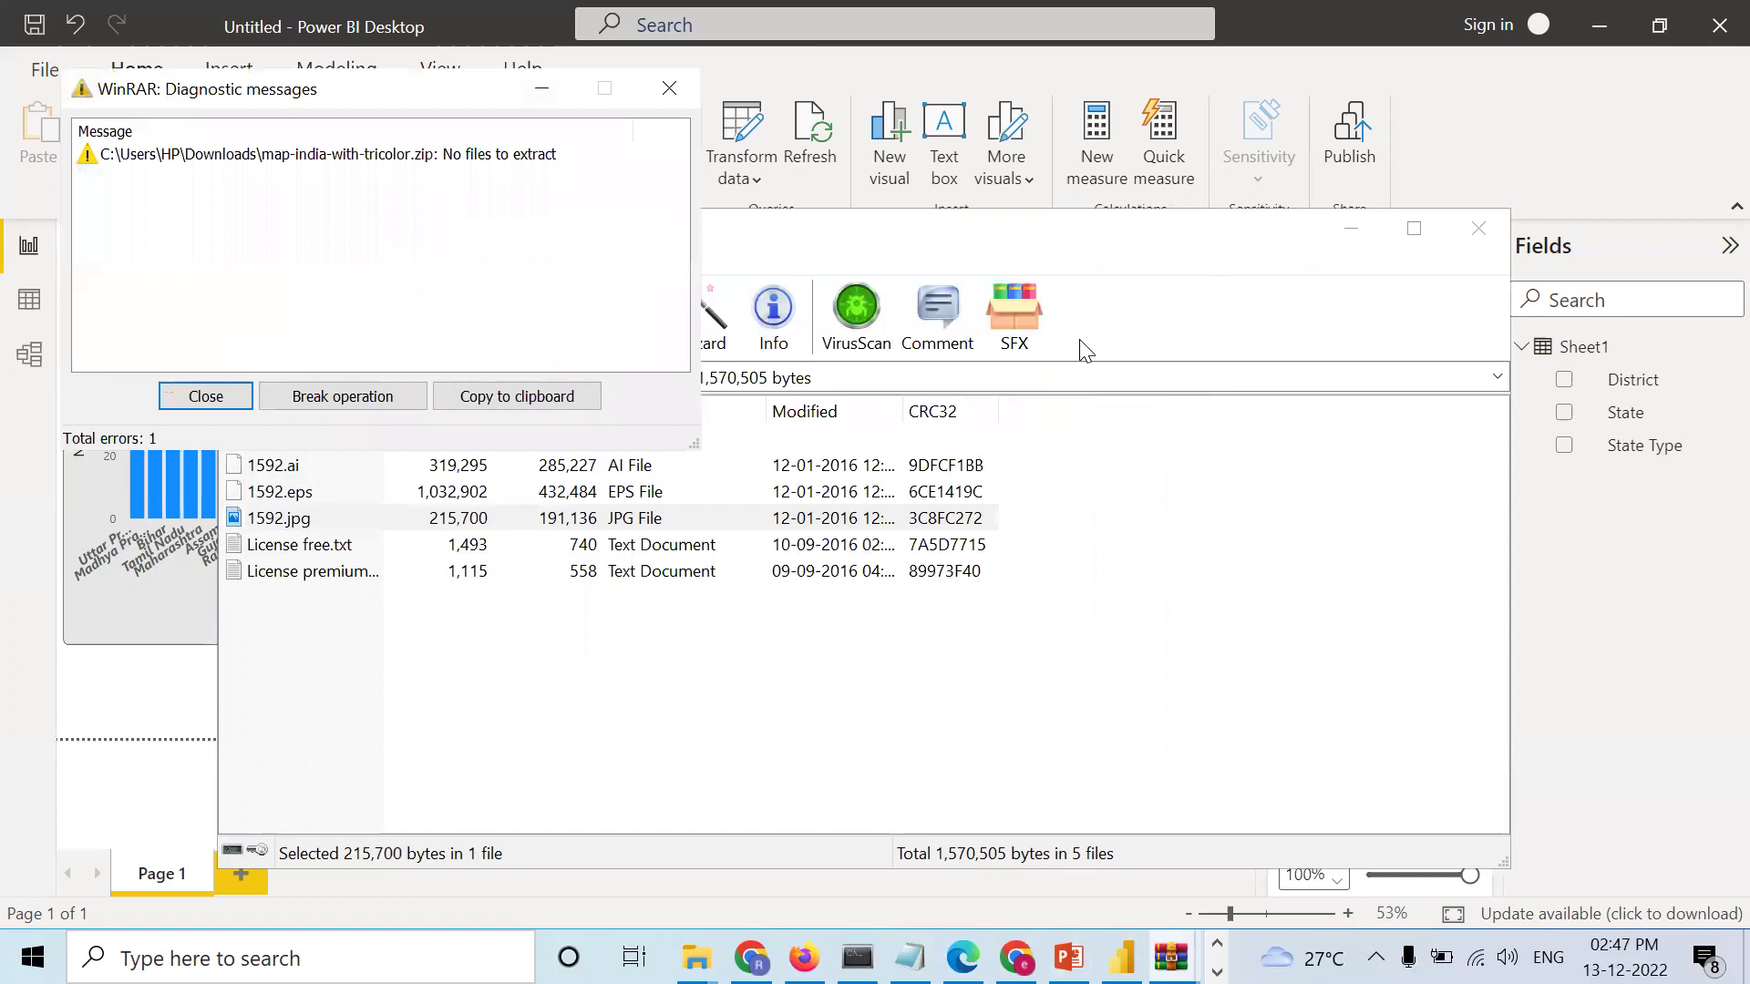
click(669, 88)
click(1477, 228)
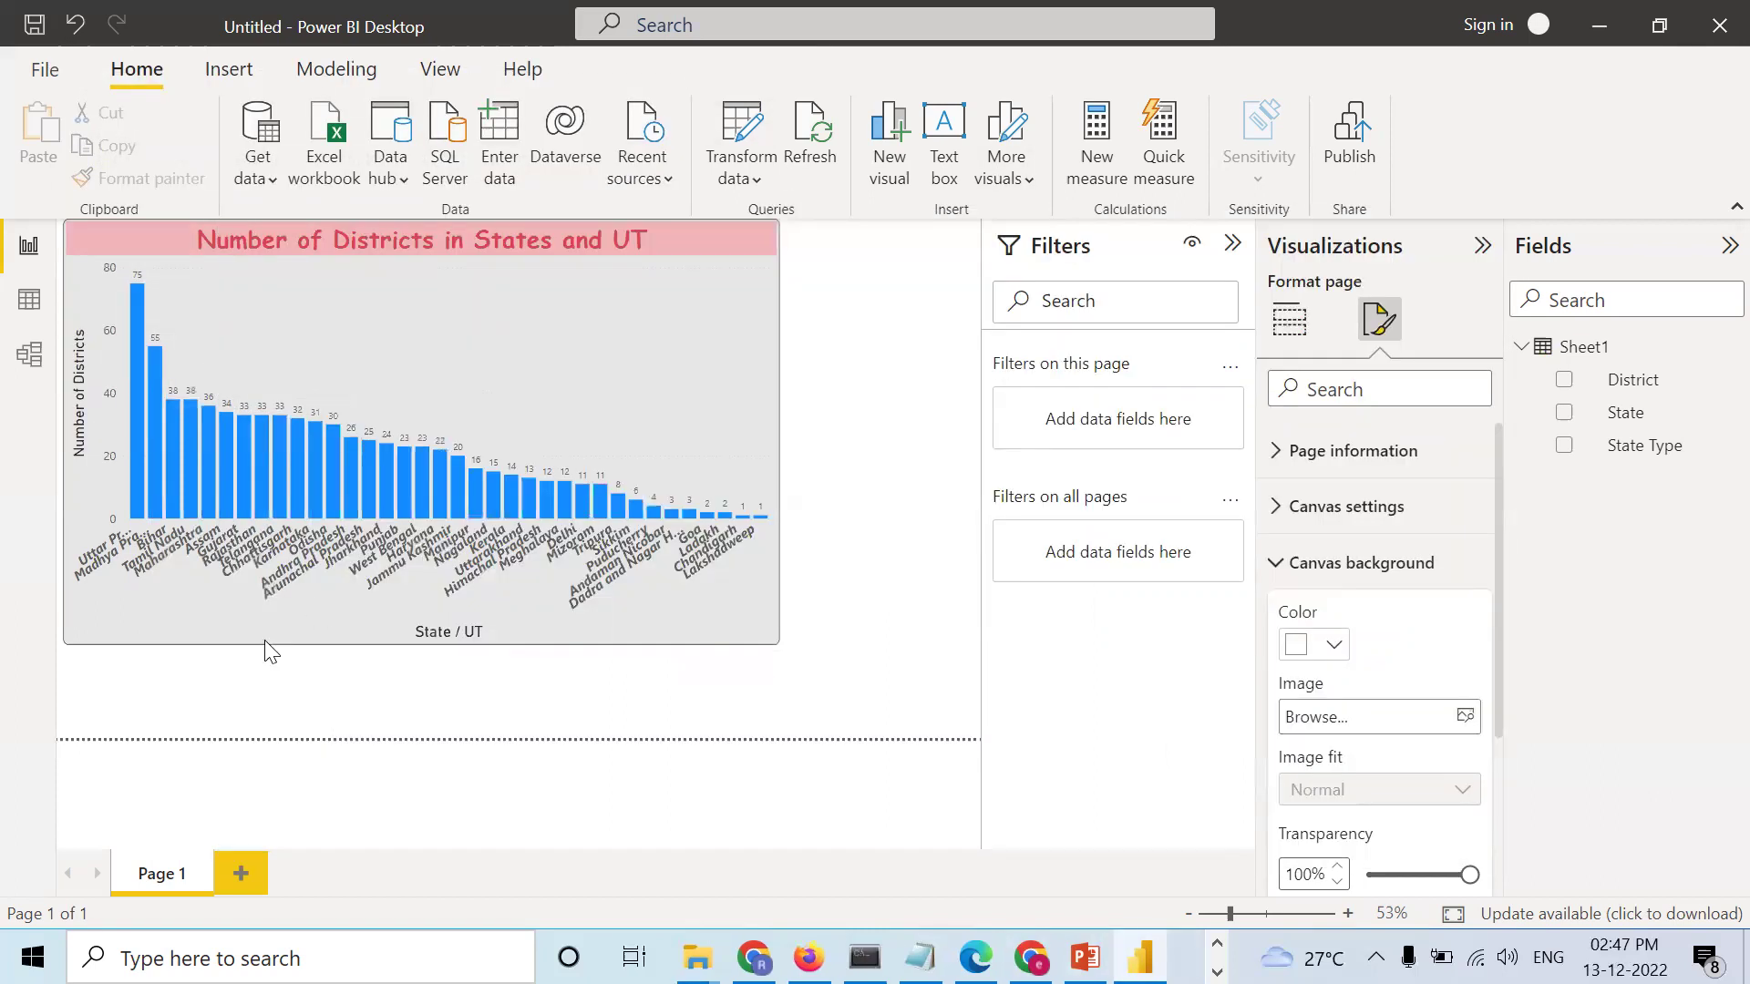
Step: Look through the Downloads pictures again for a canvas background image and leave the file picker without choosing one
click(1319, 719)
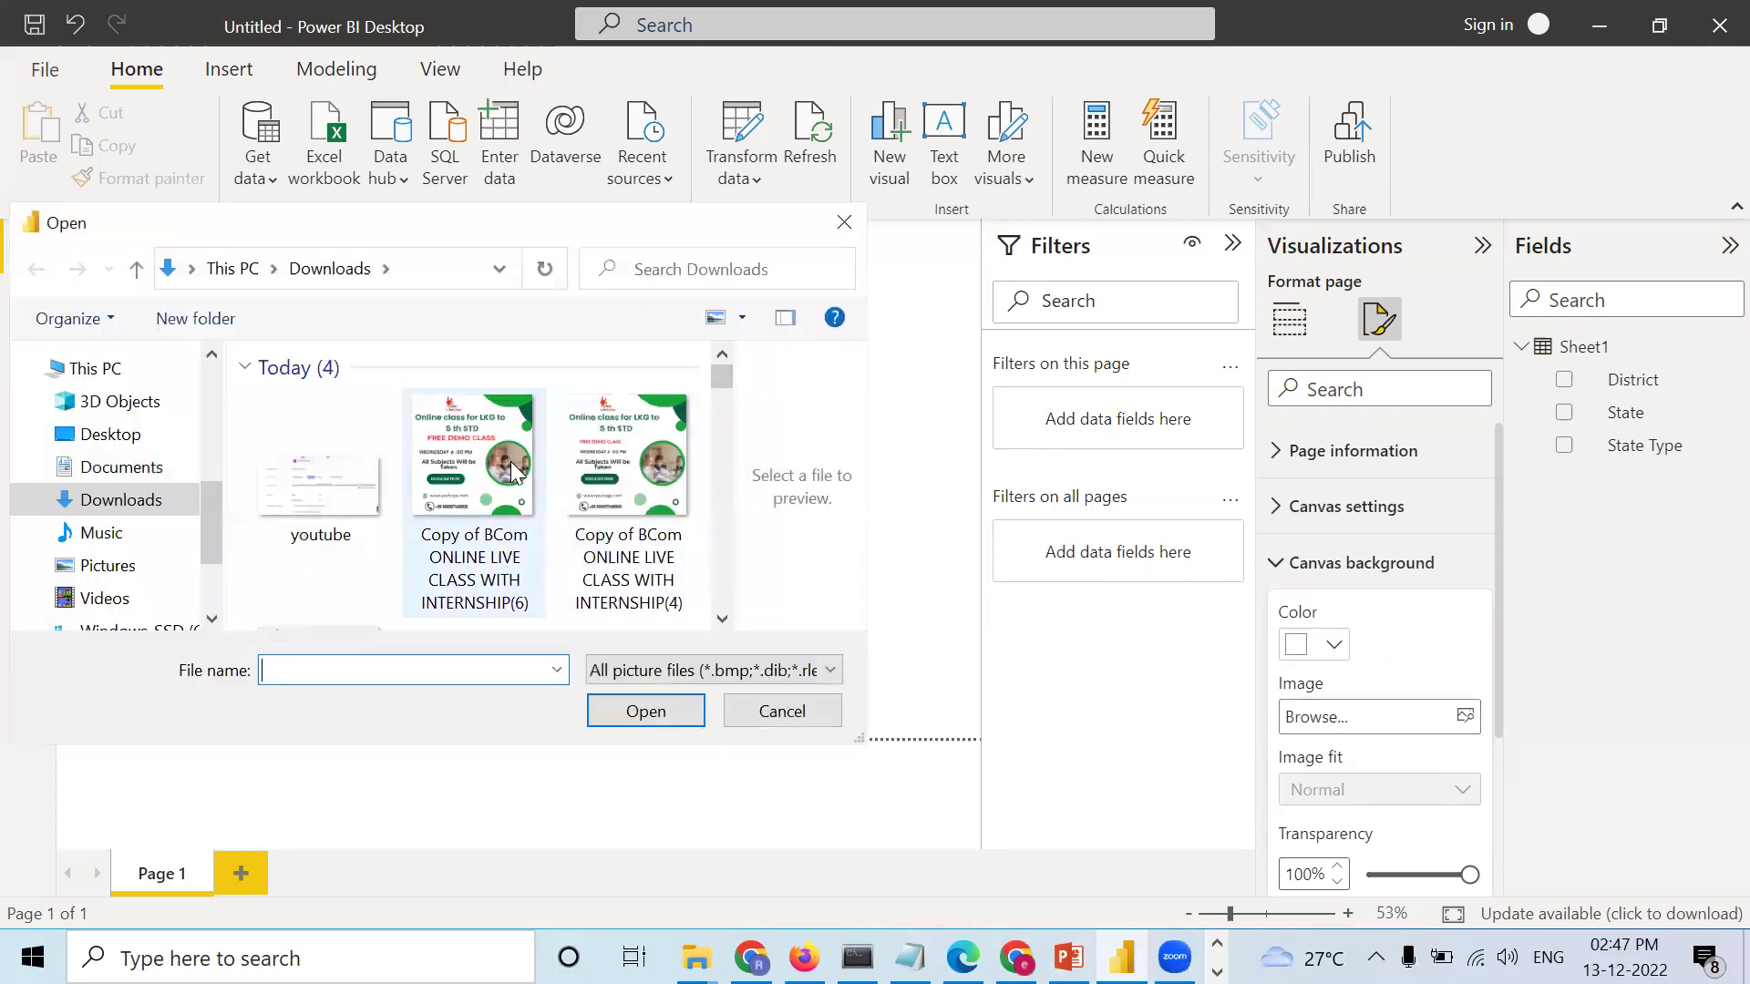
scroll(514, 471, down, 10)
scroll(516, 470, down, 5)
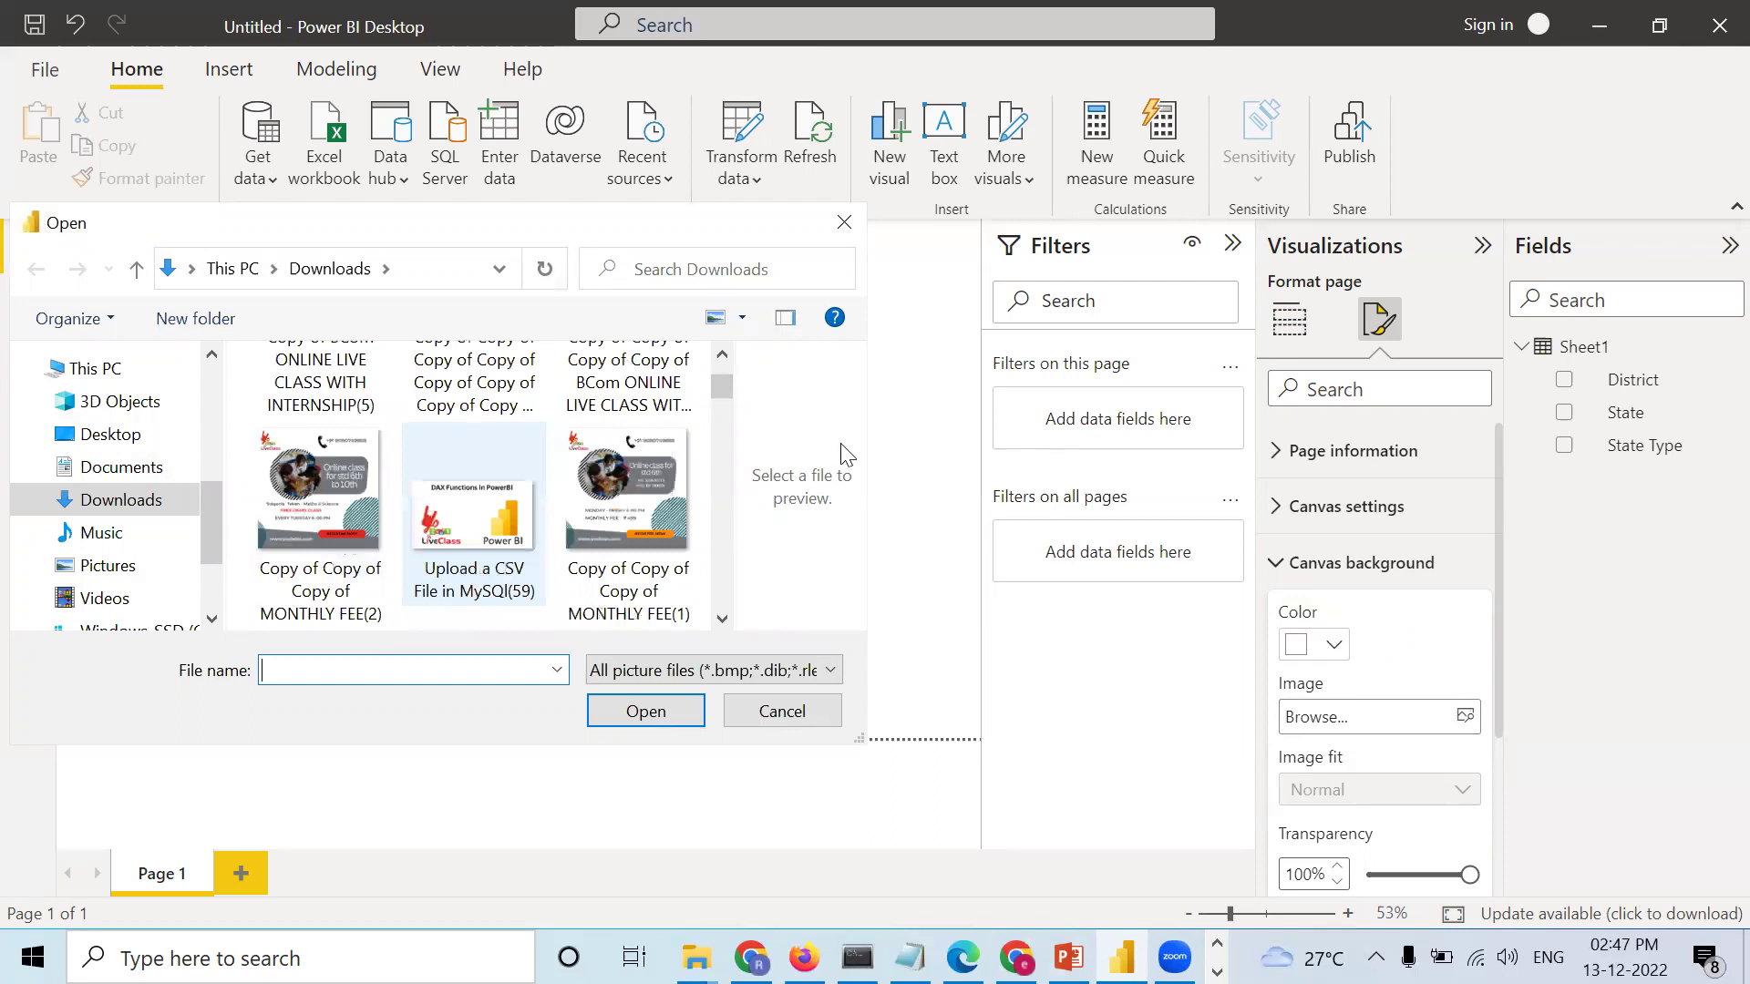
click(844, 223)
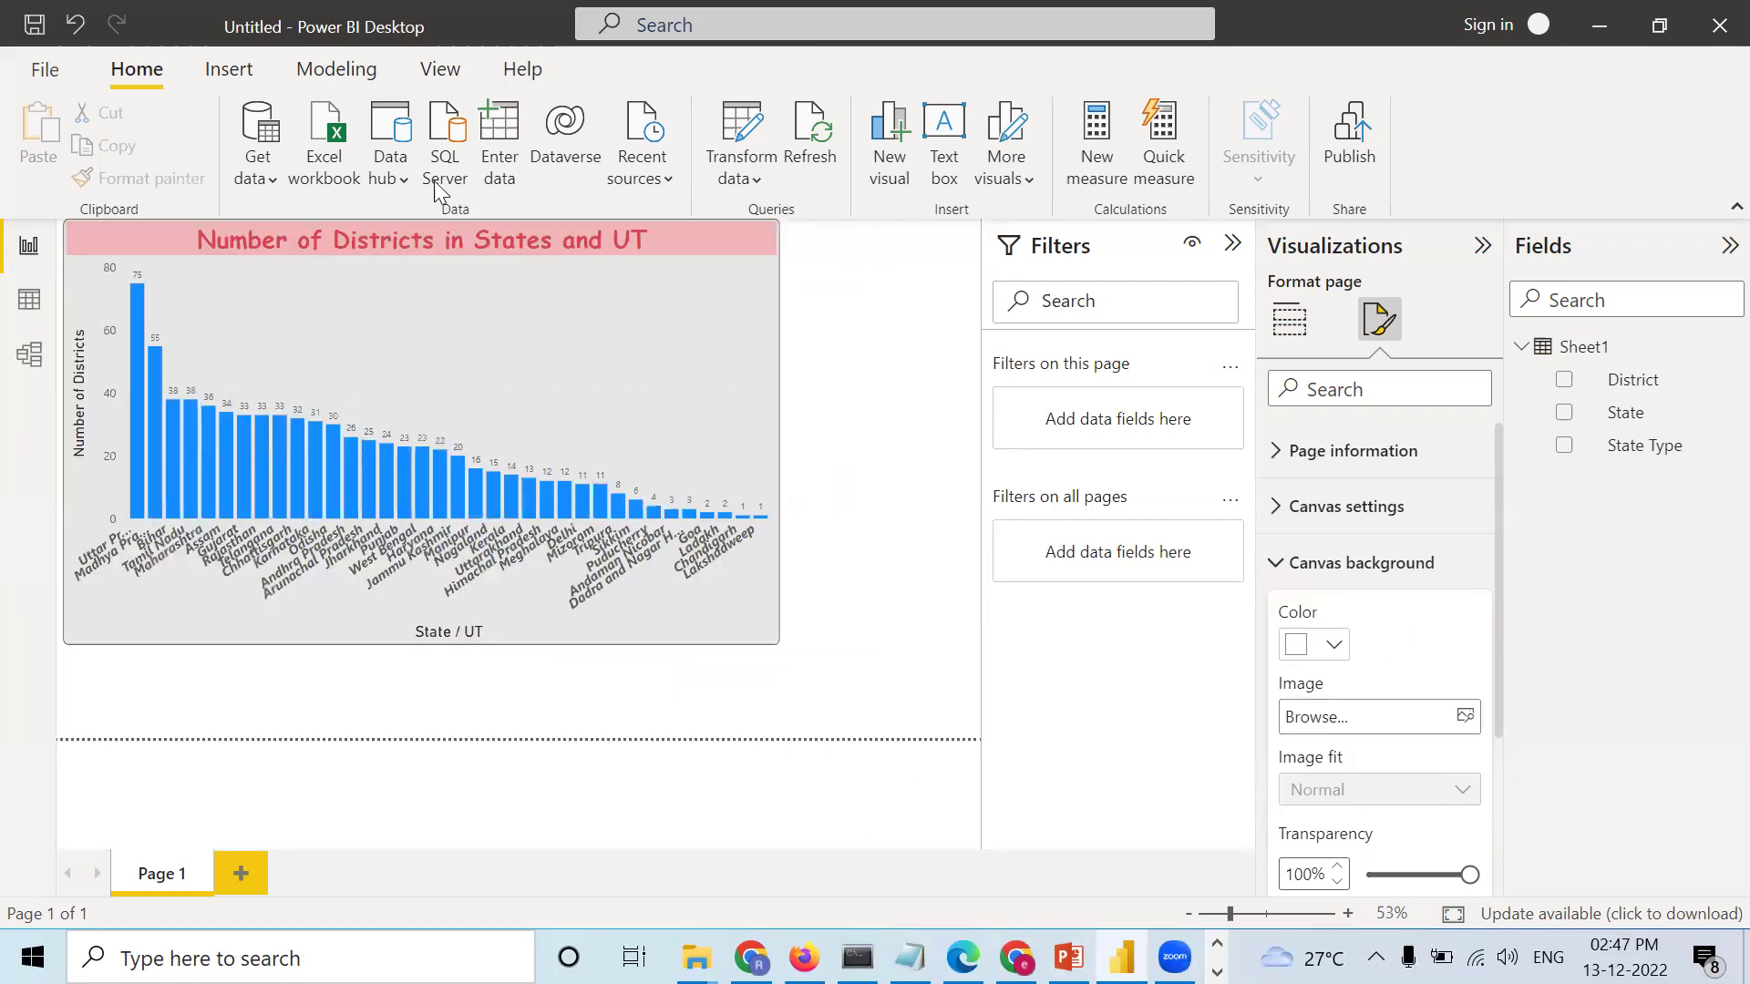
Step: Switch to the untitled Instagram Post design in Canva in Firefox and delete its India map photo
click(804, 957)
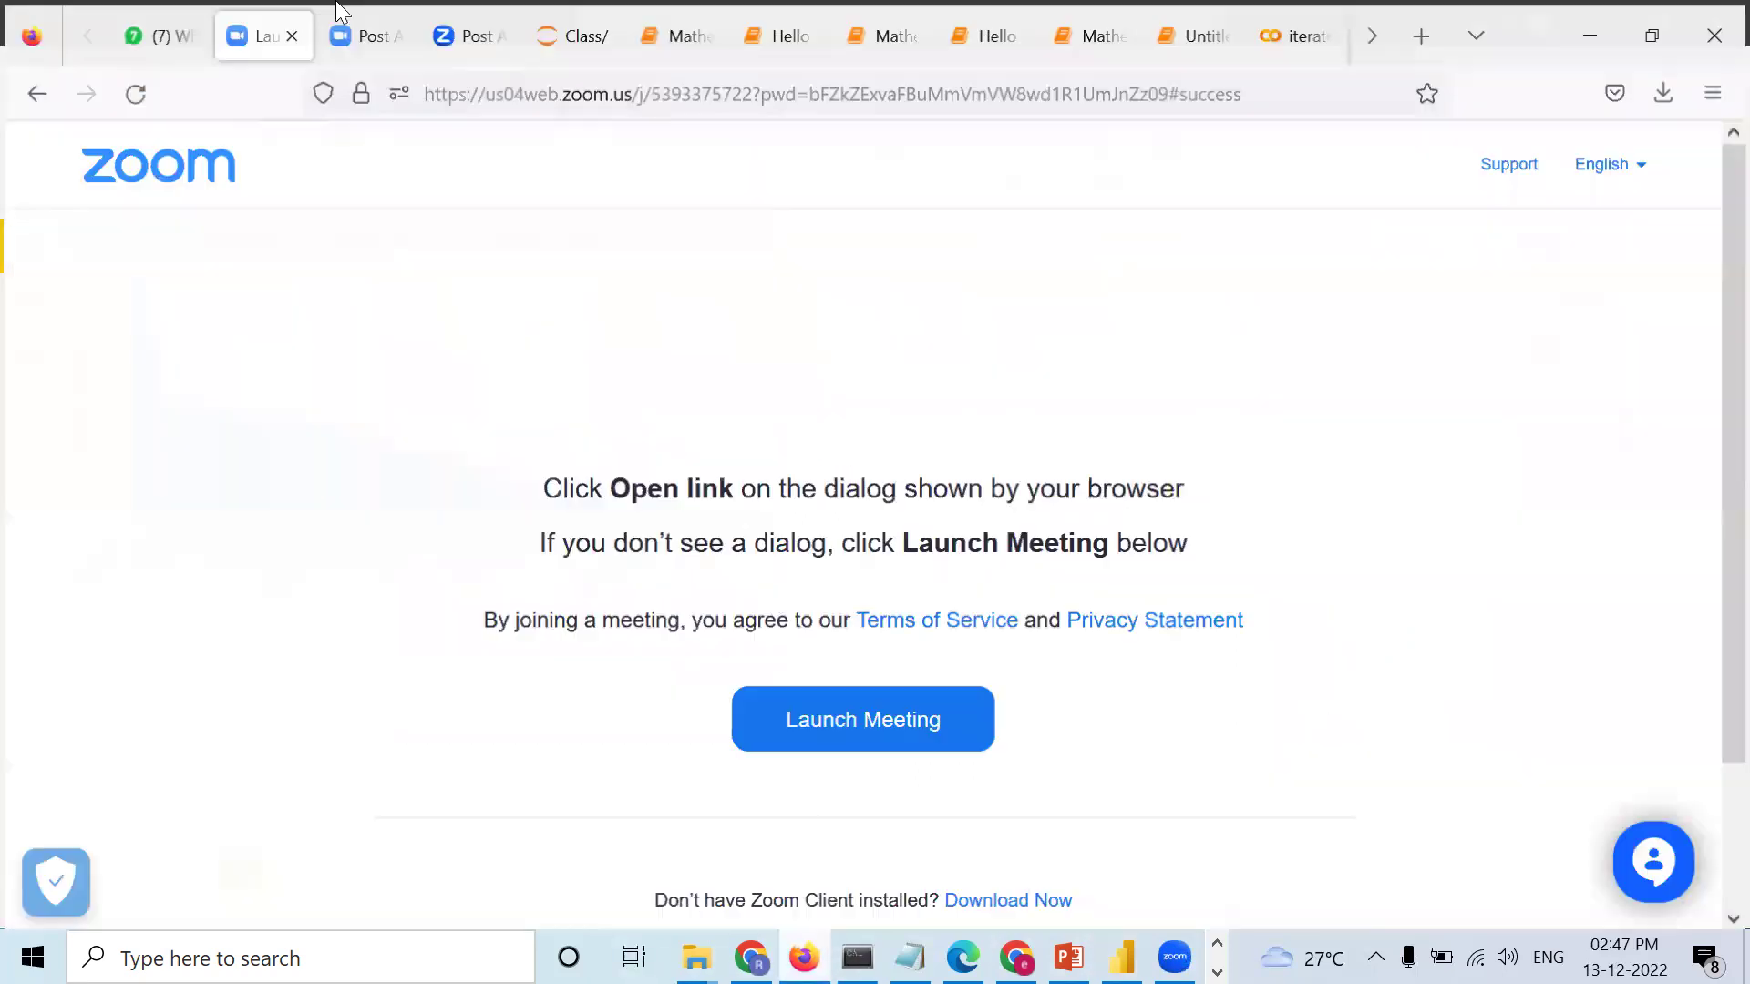
click(334, 36)
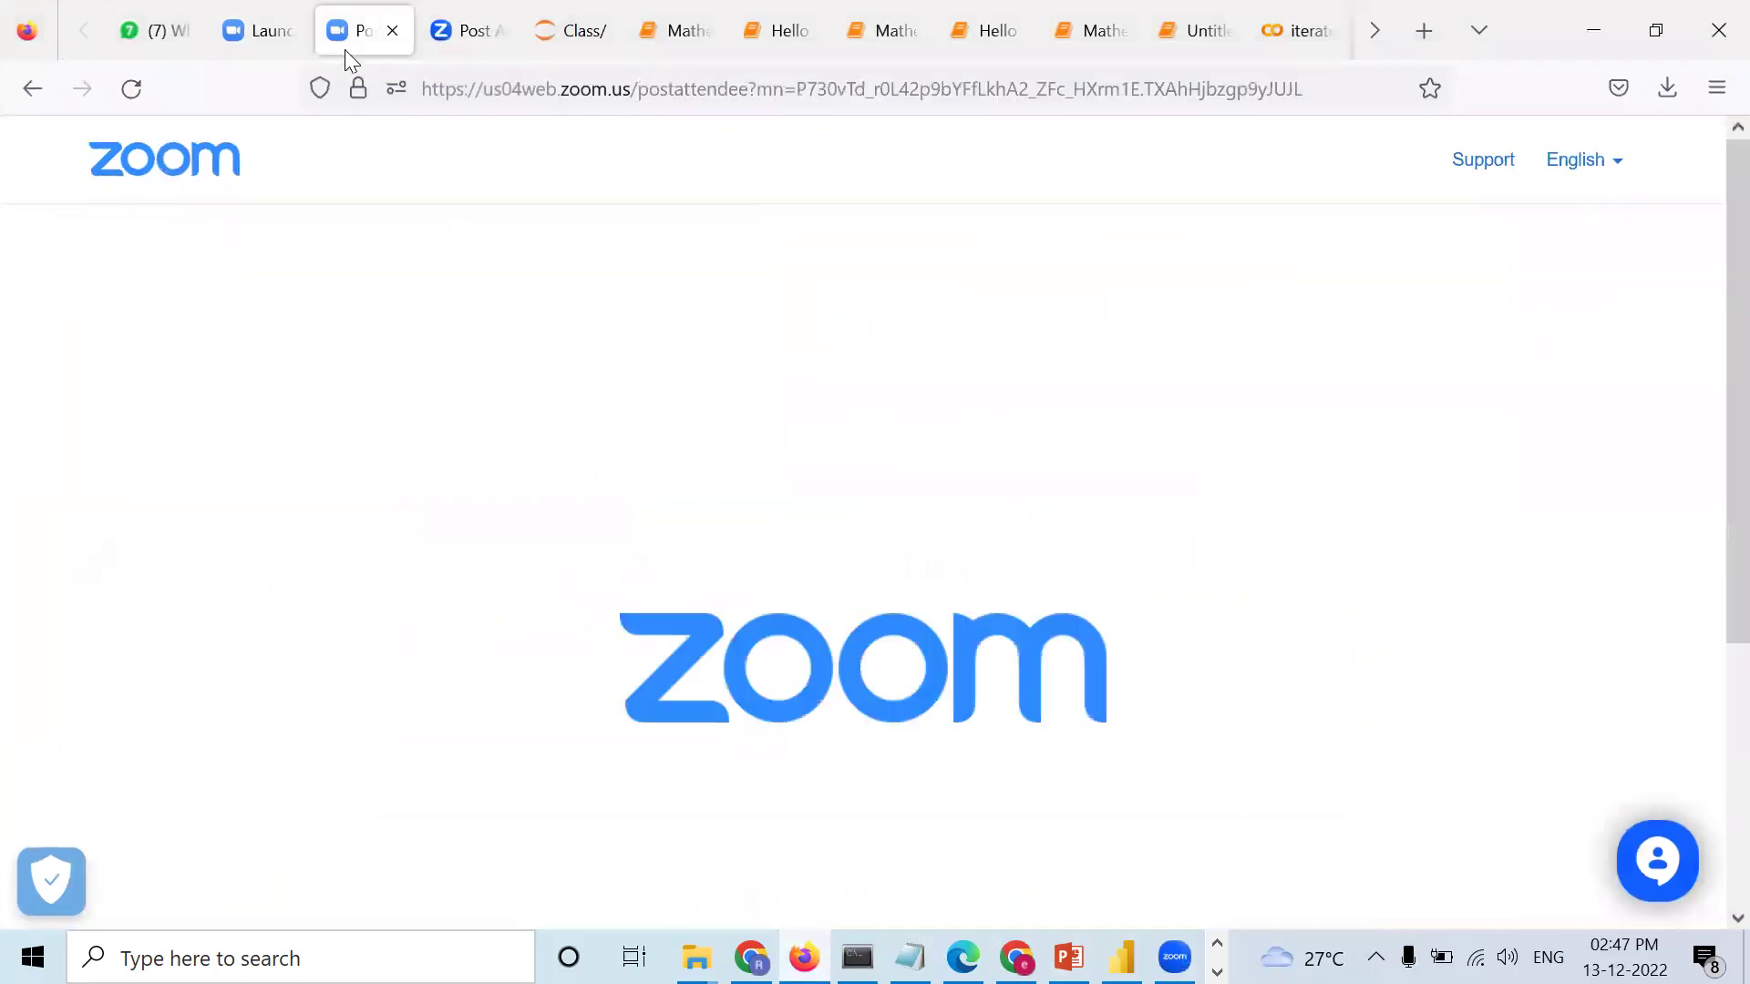
click(257, 42)
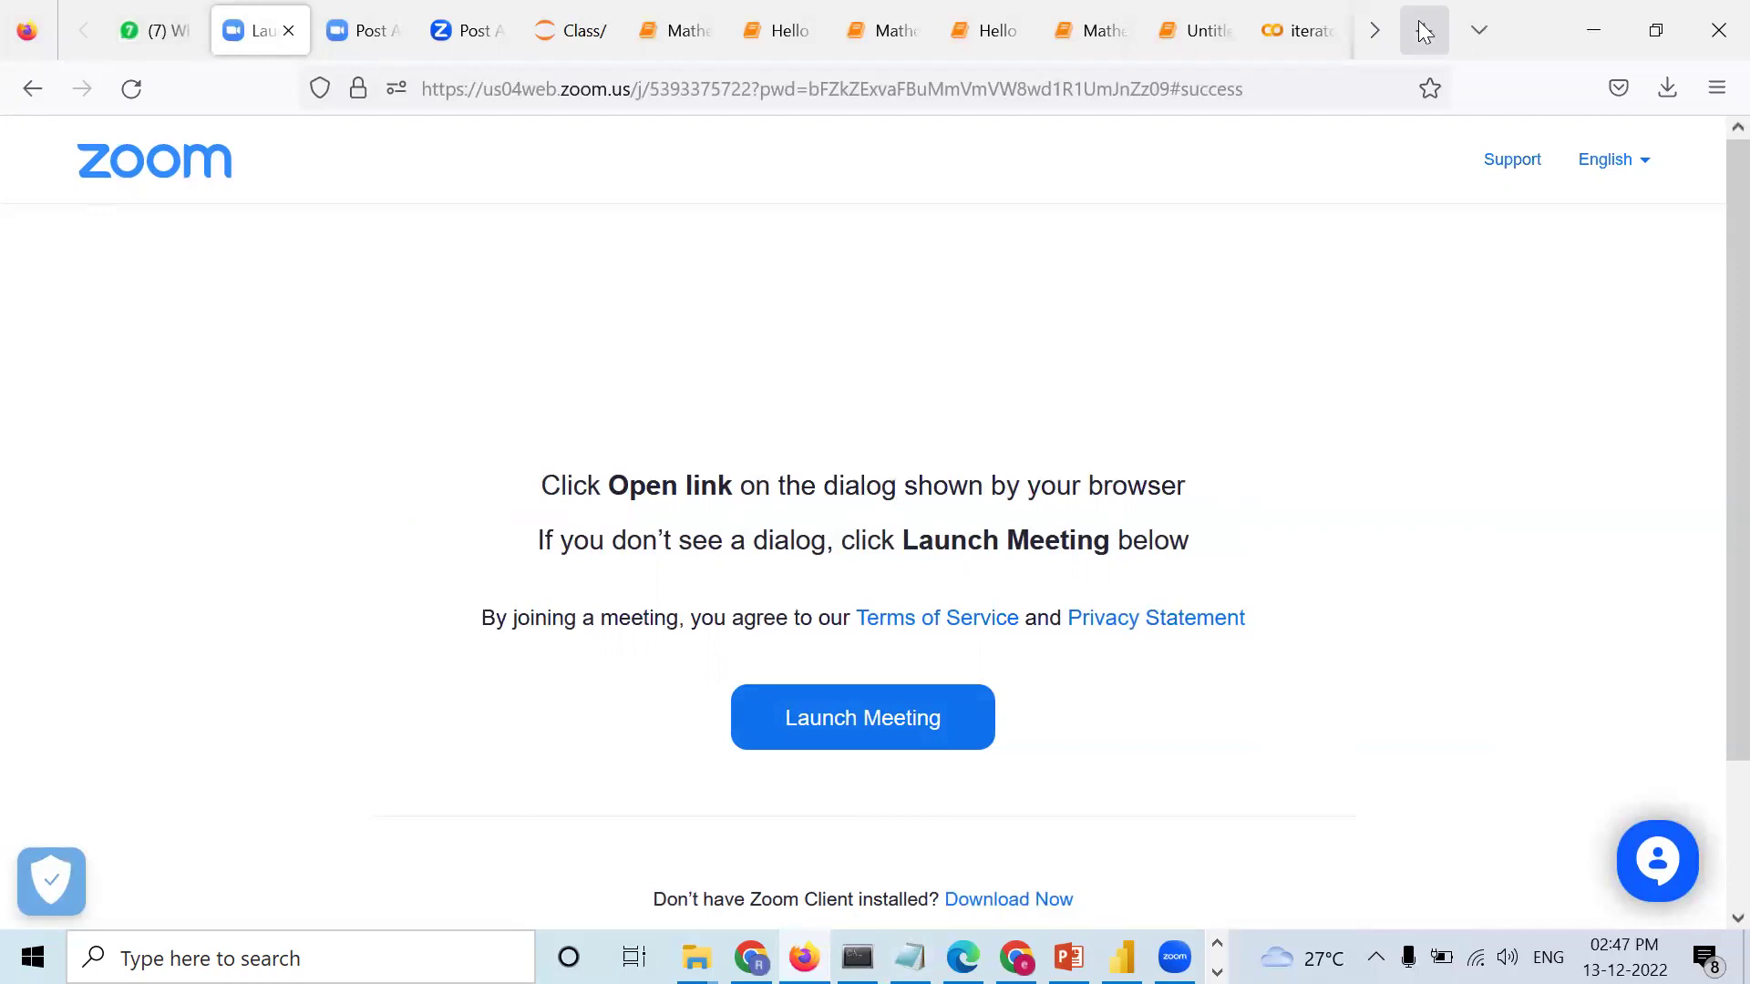
click(1373, 30)
click(1373, 30)
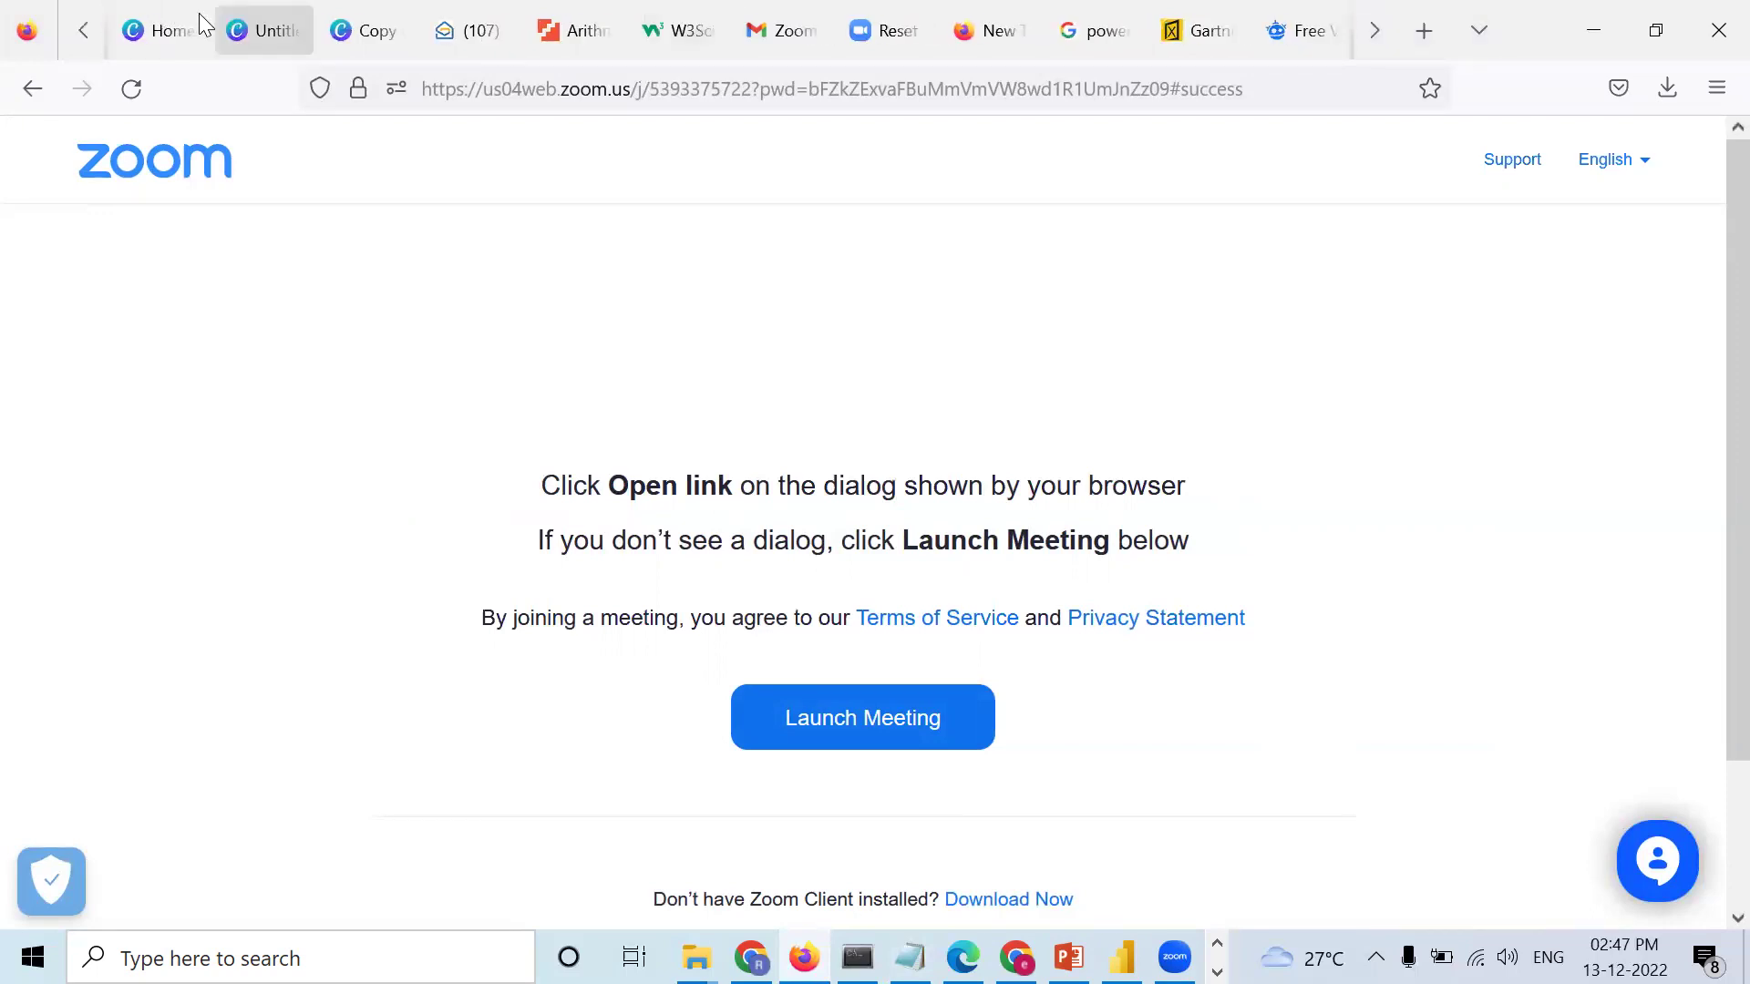
click(259, 31)
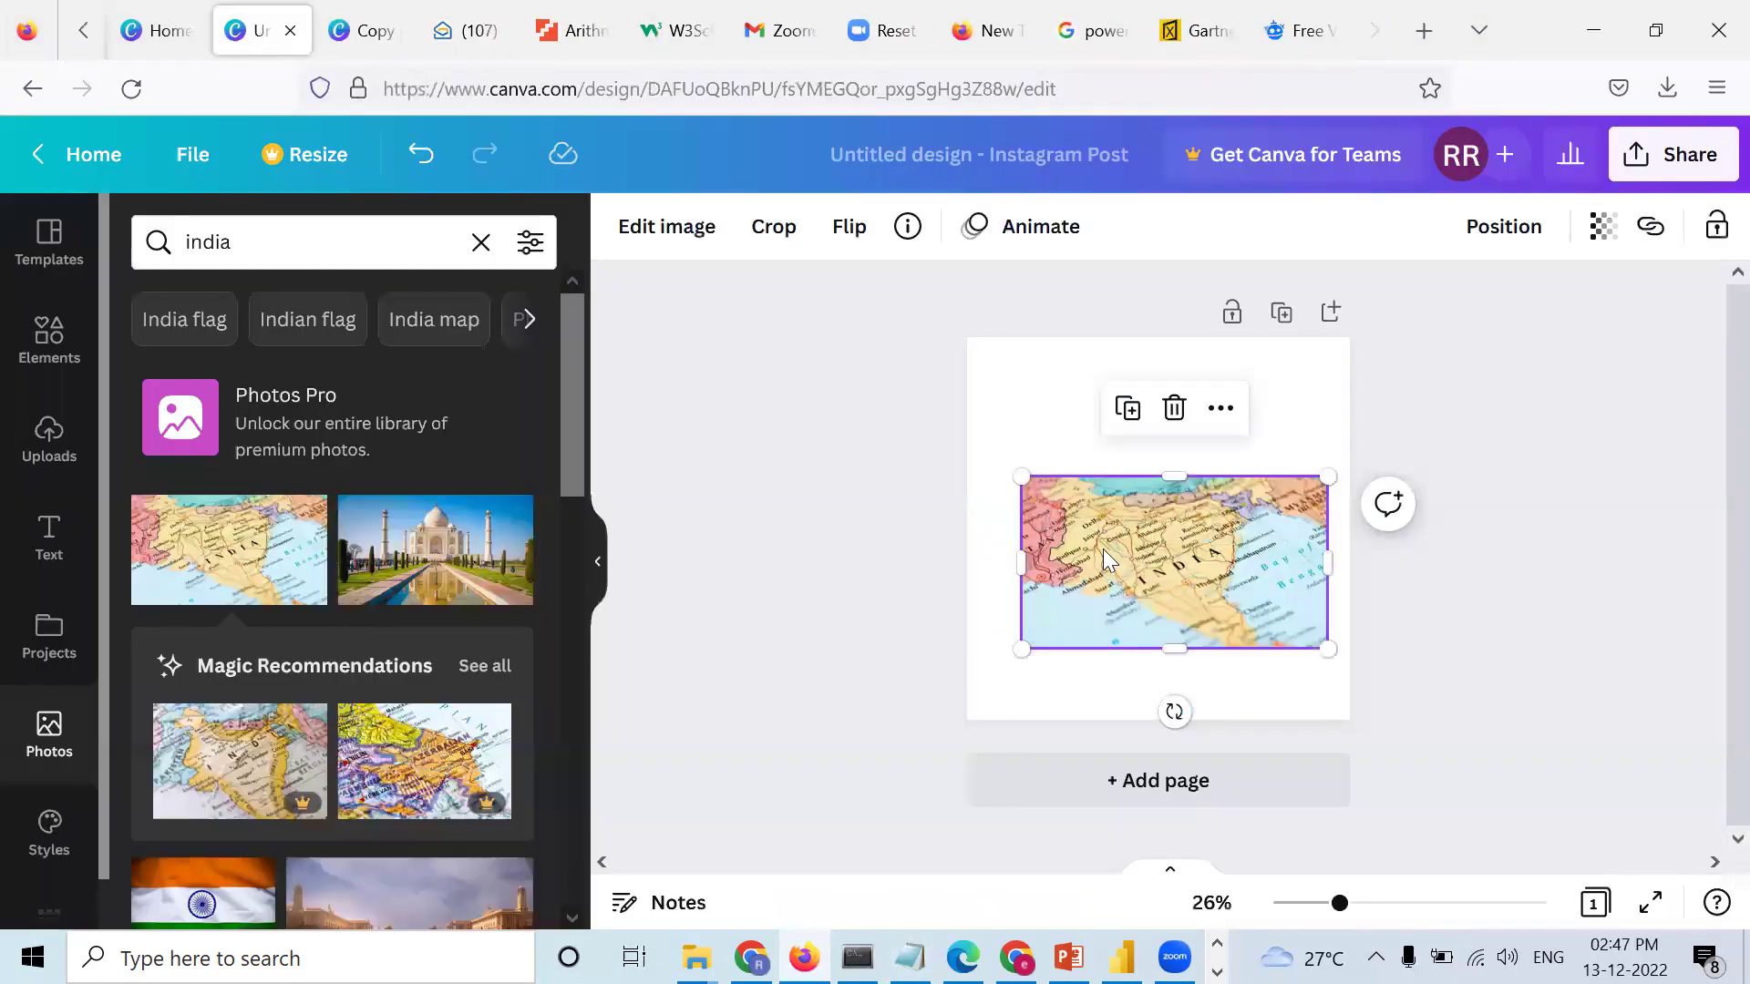
key(Delete)
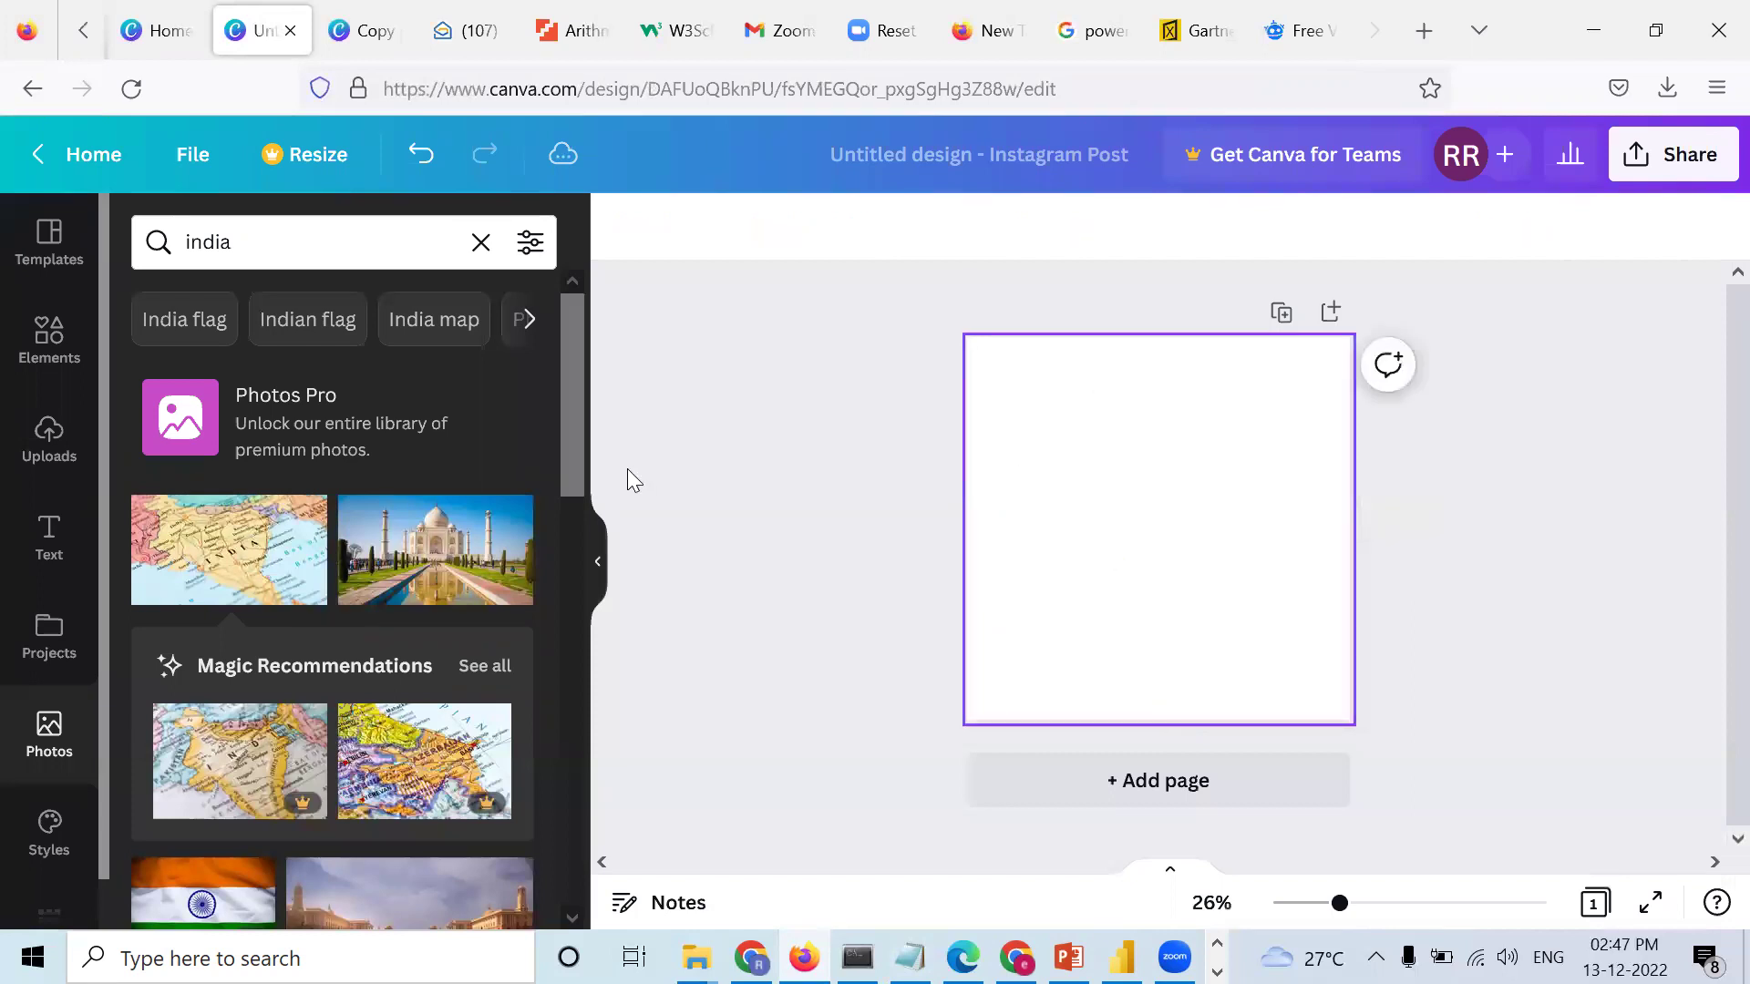
Step: Add the grunge-style Indian flag photo from the "india" photo results to the blank page
scroll(497, 602, down, 4)
scroll(491, 604, down, 5)
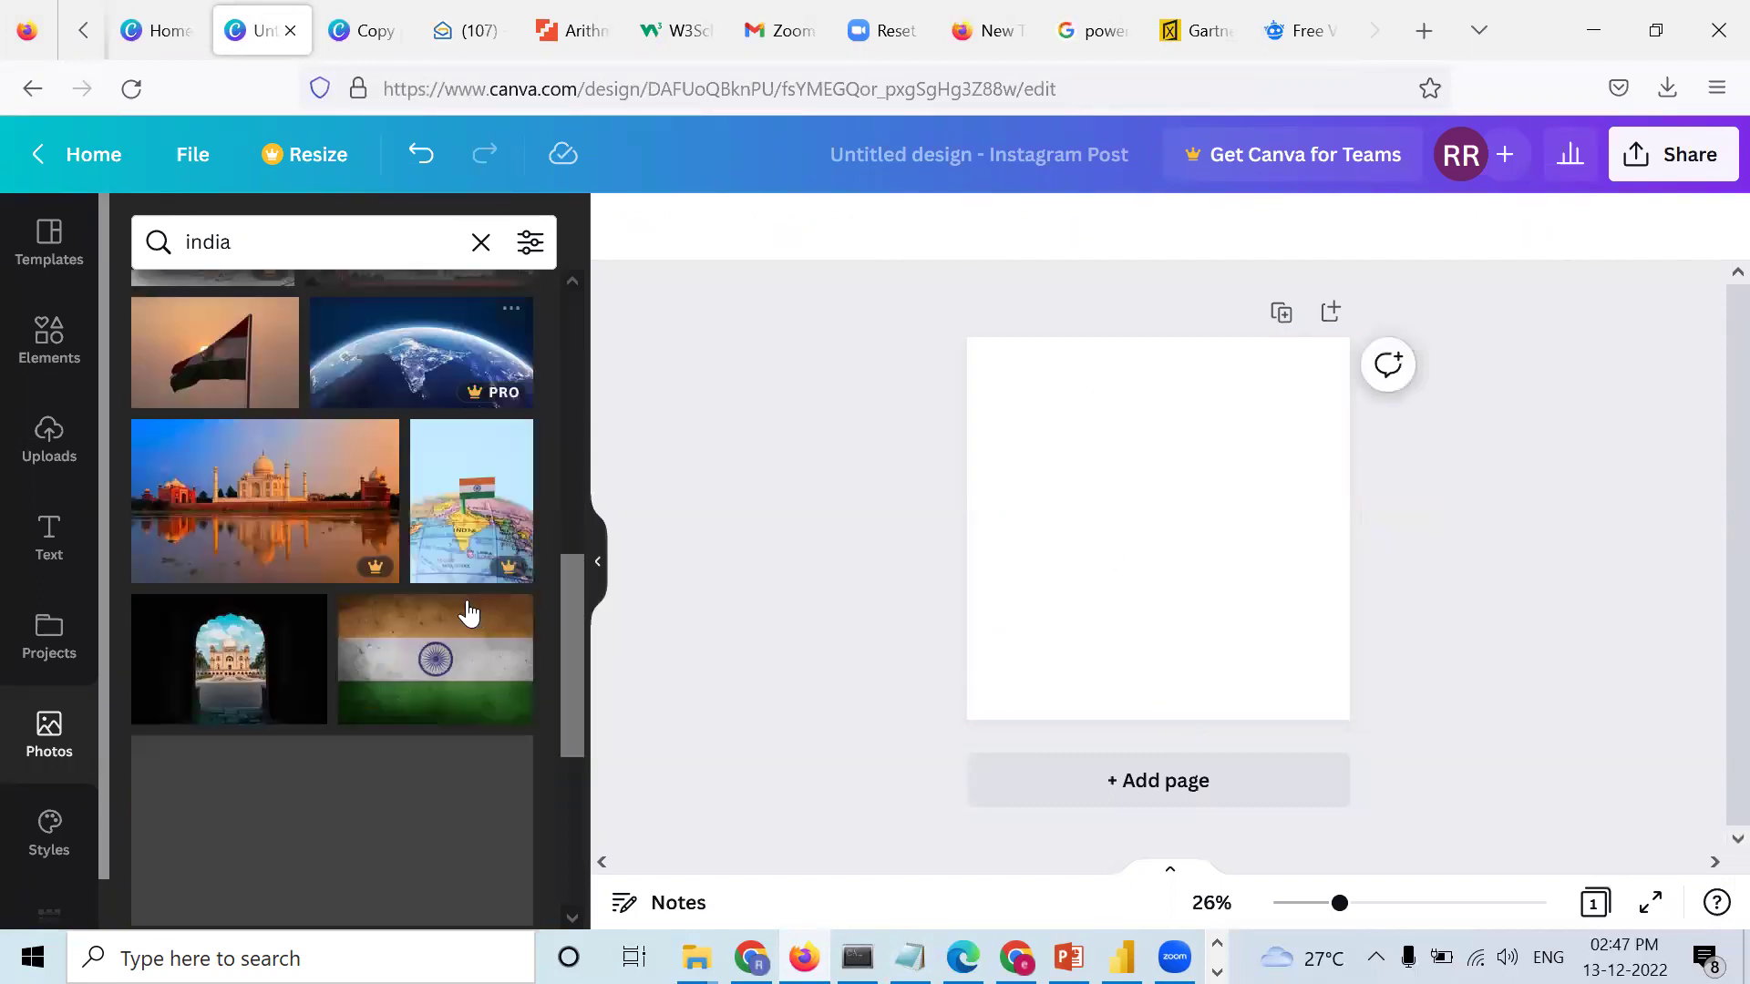
drag(455, 679, 1116, 499)
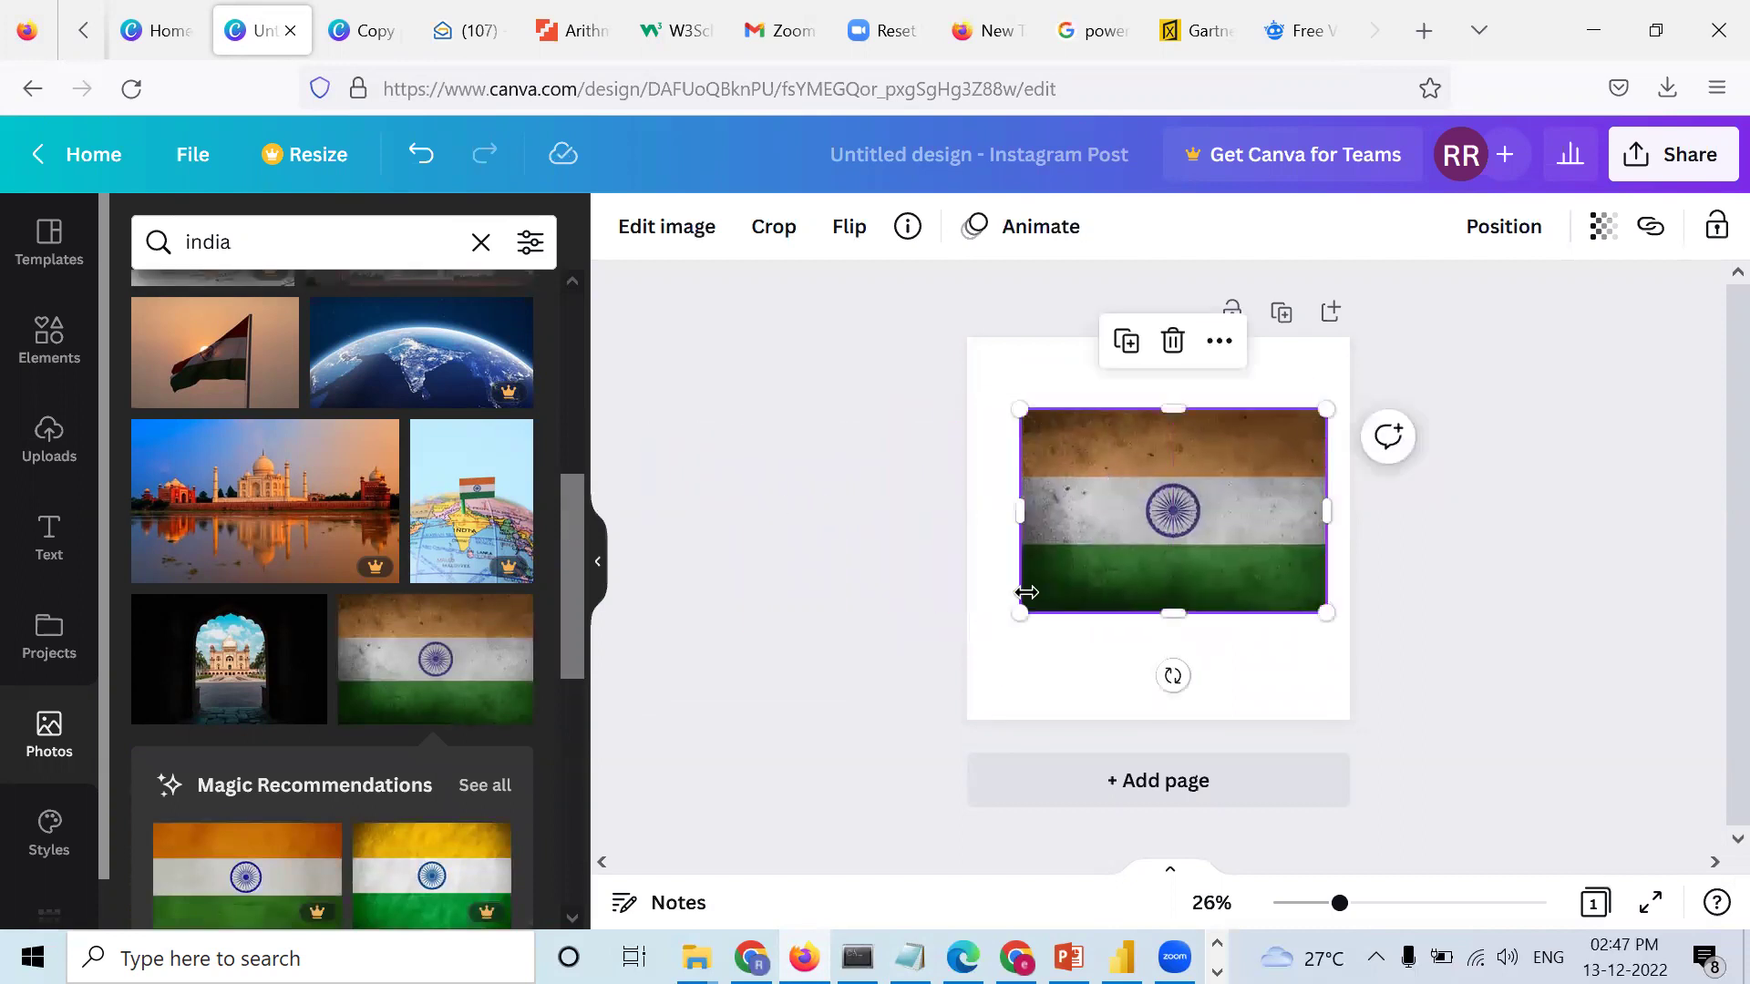
Step: Enlarge the flag photo to about 1,303 by 1,091 so it covers nearly the whole page
drag(977, 653, 957, 654)
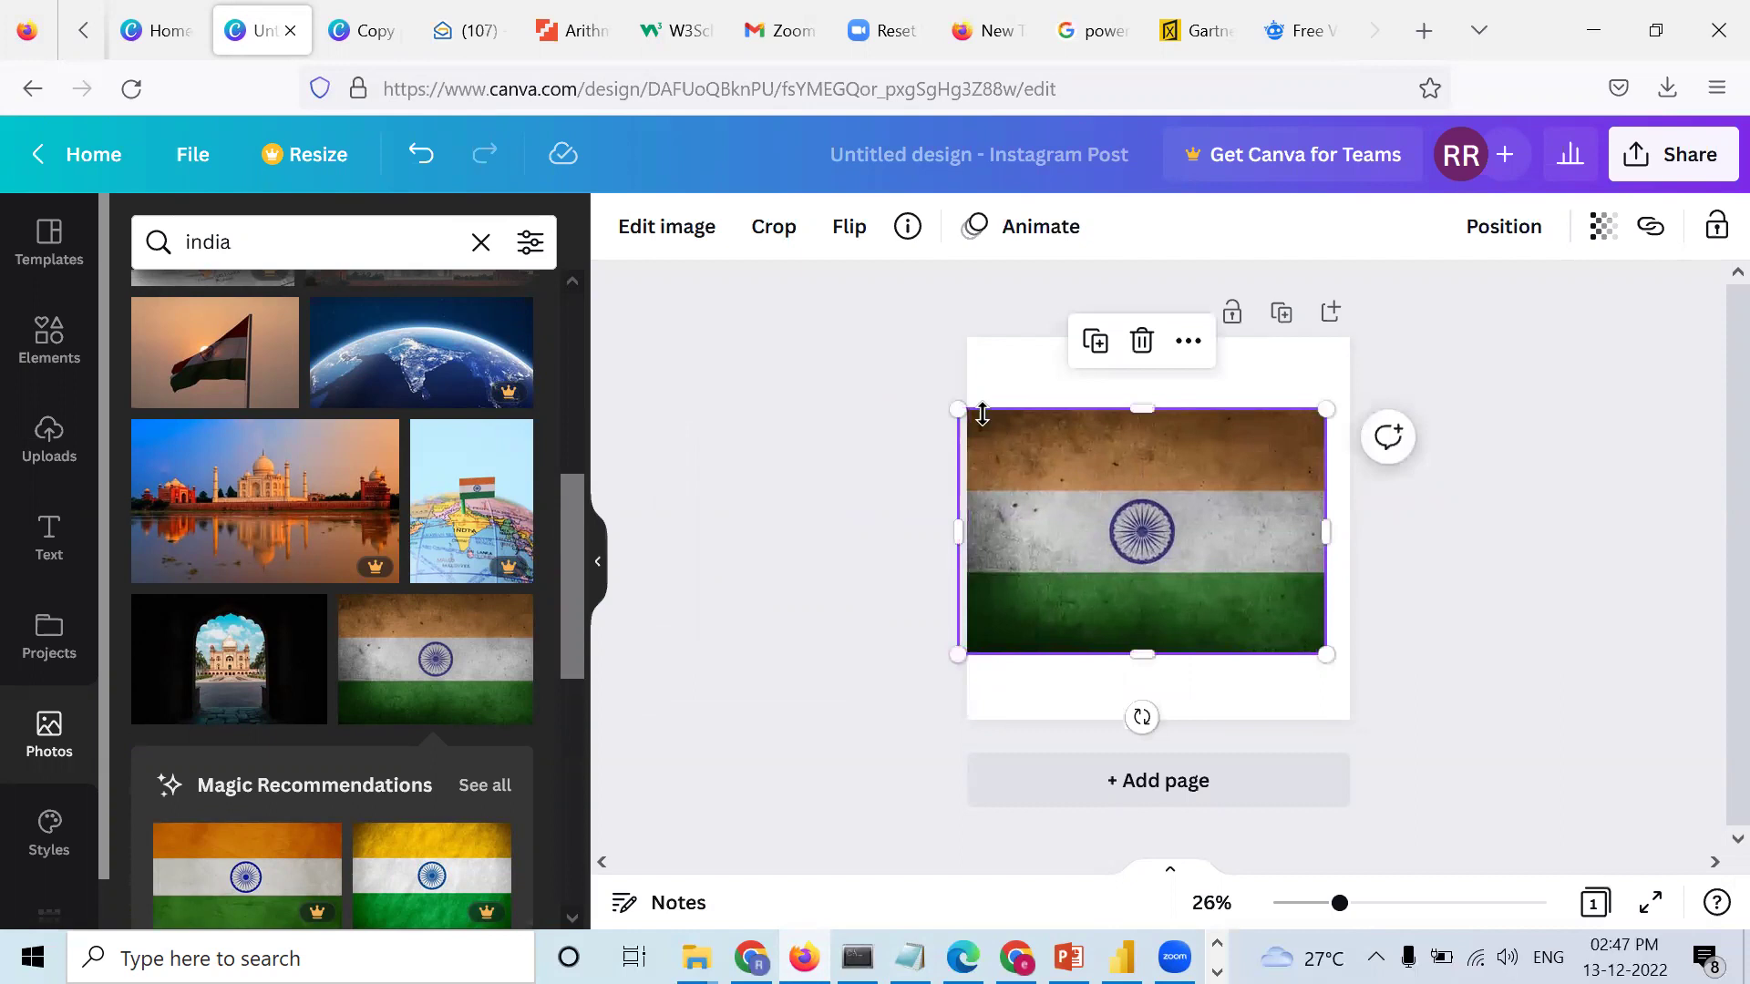
drag(955, 351, 955, 347)
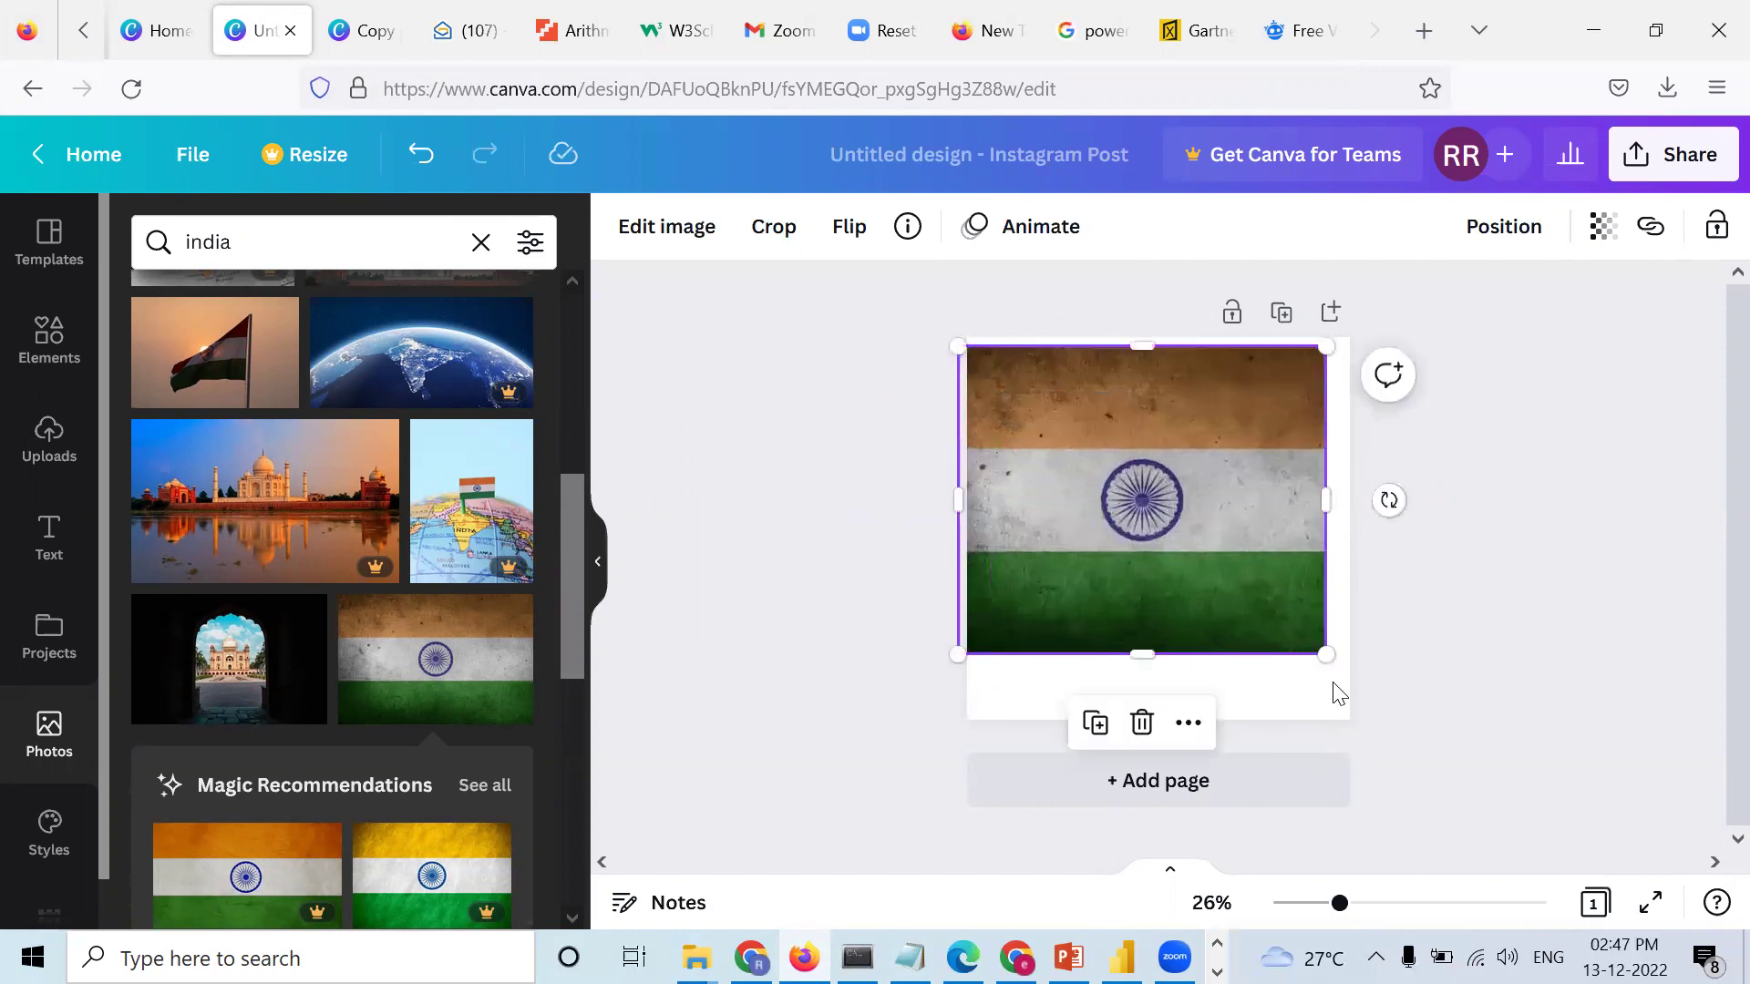
drag(1324, 660, 1404, 720)
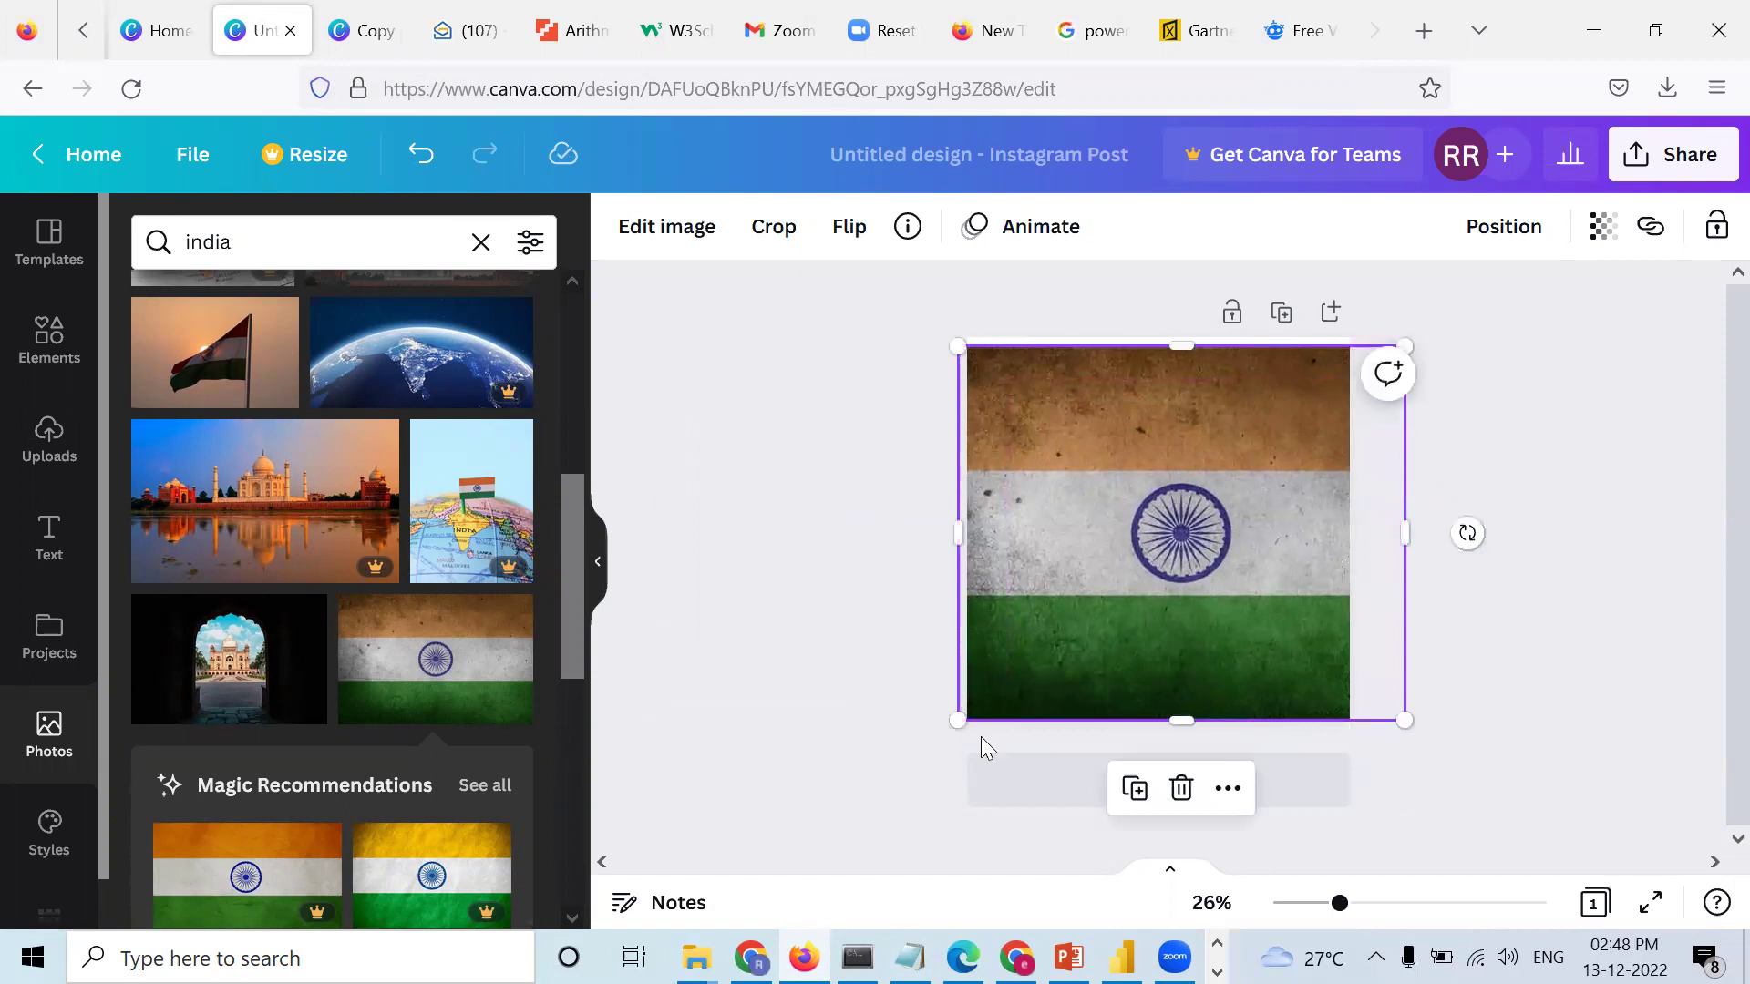
drag(932, 717, 941, 729)
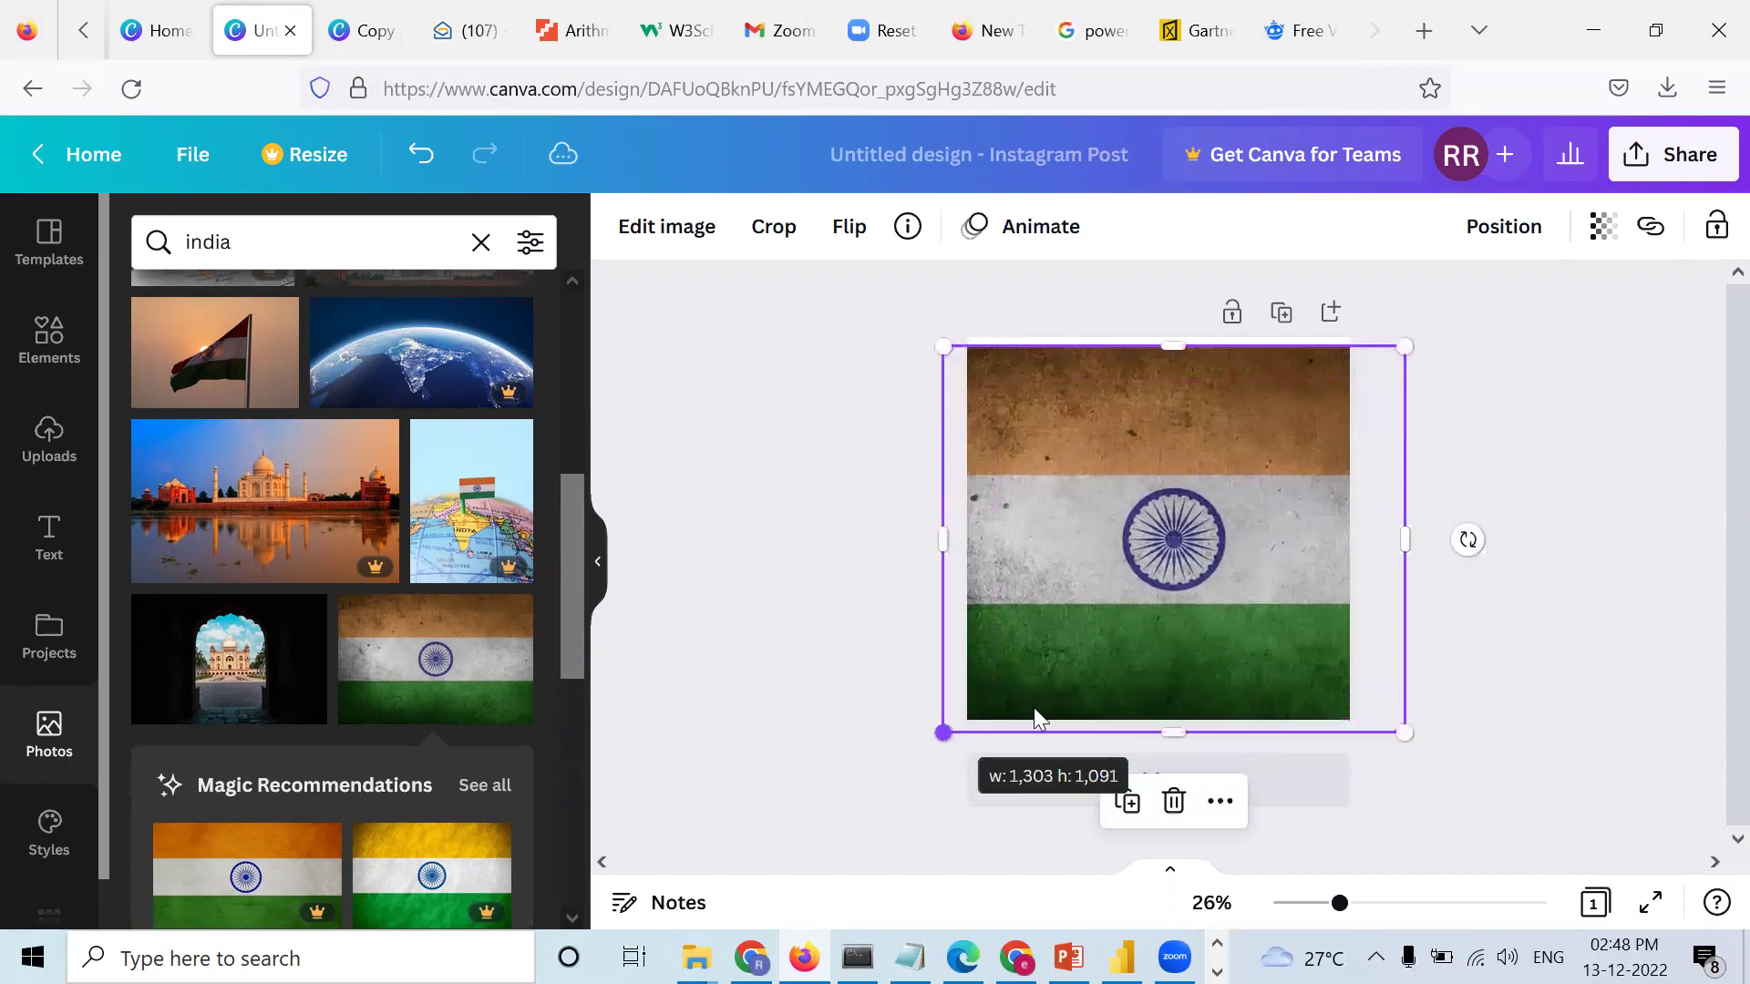
Step: Delete the grunge-style Indian flag photo from the Instagram Post page
click(1624, 636)
scroll(467, 833, down, 4)
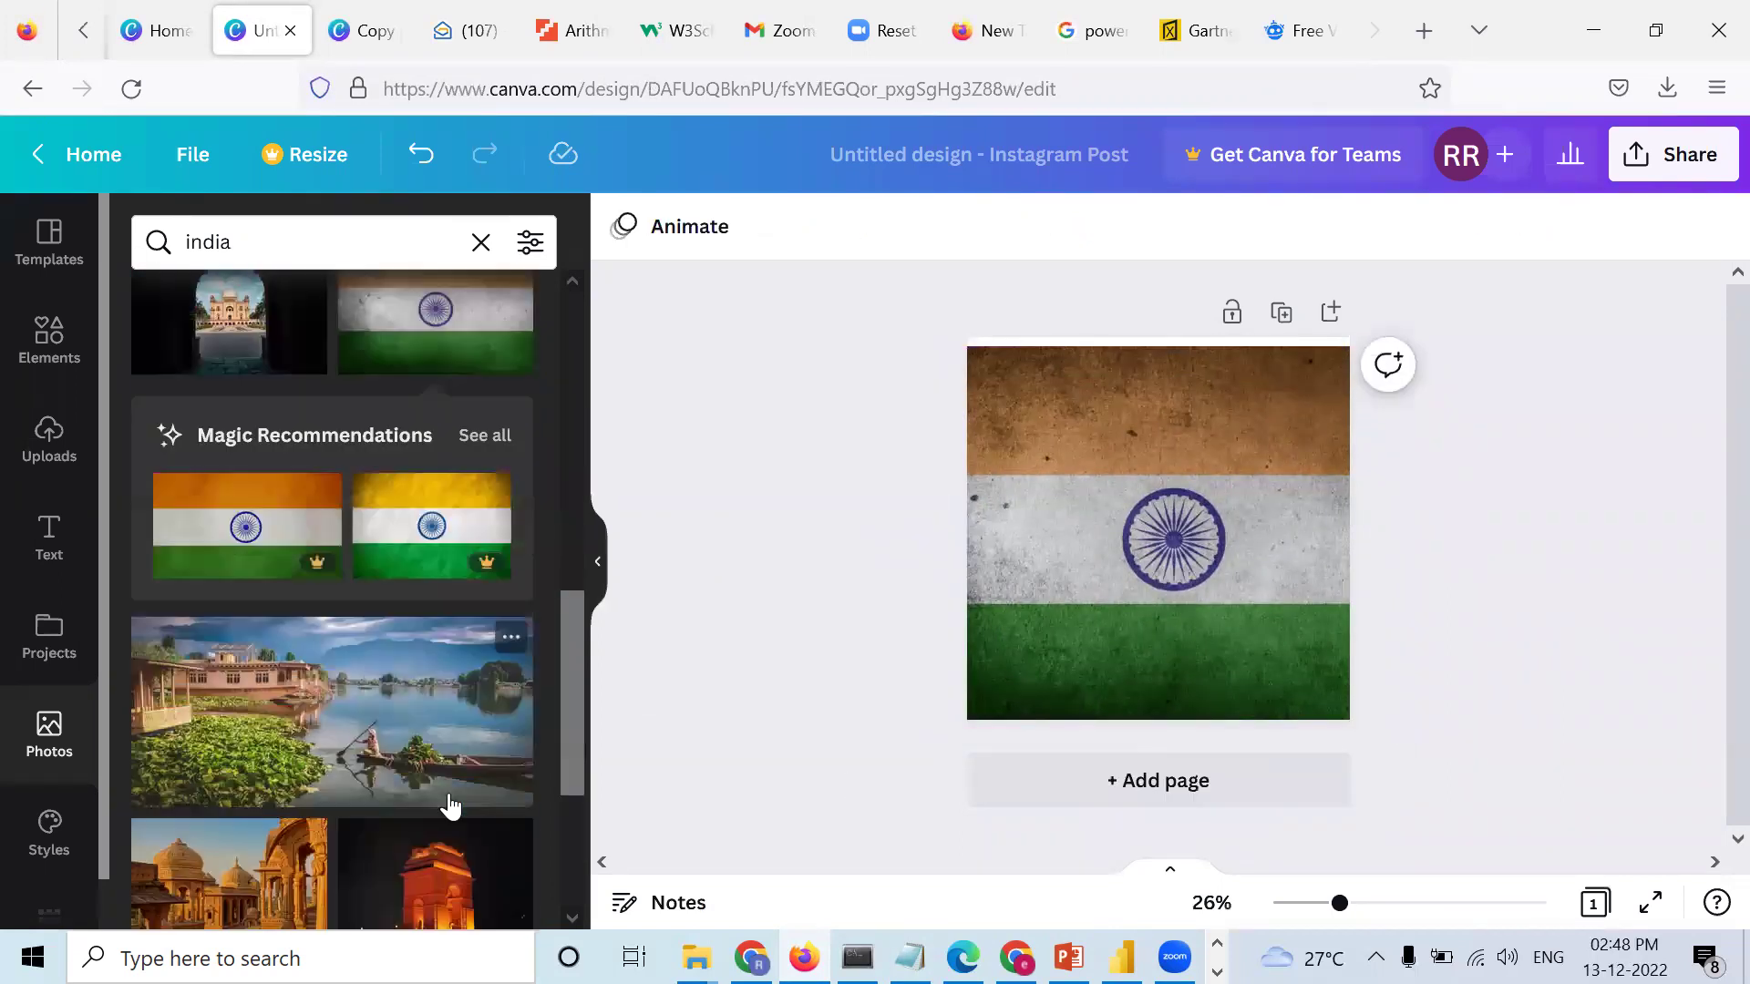
click(1215, 699)
key(Delete)
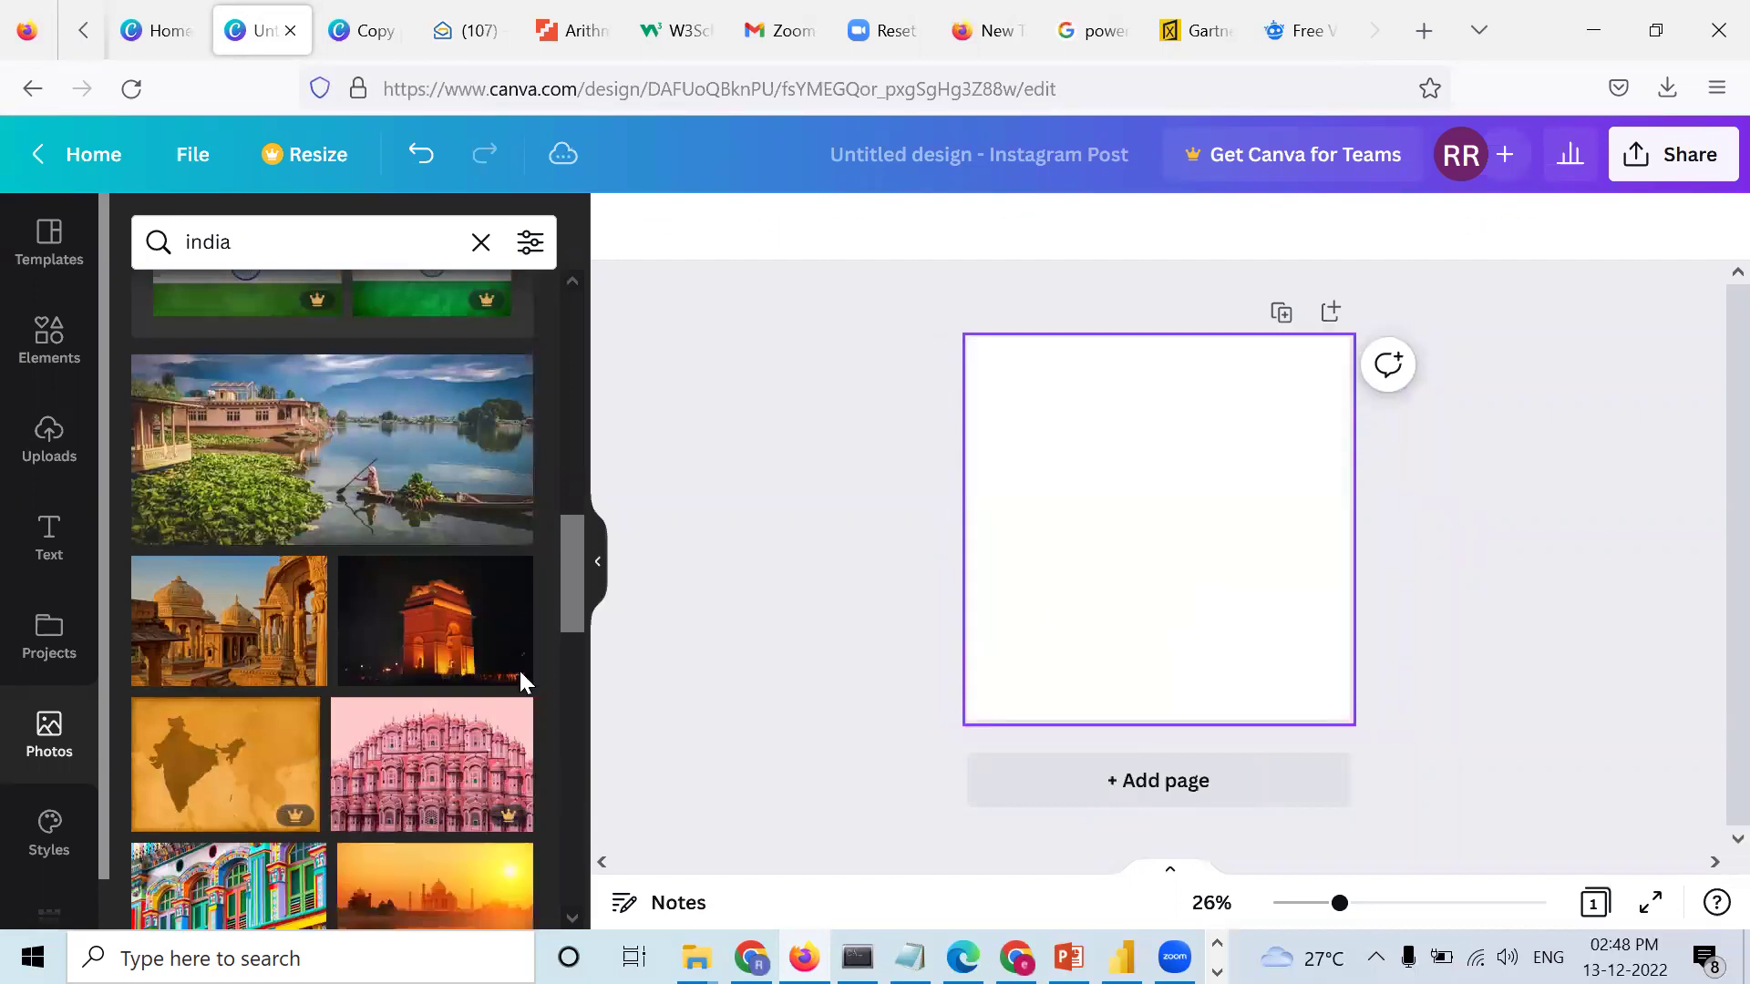
Step: Add the photo of the Indian flag on a pole against a blue sky from the "india" photo results
scroll(319, 647, down, 2)
scroll(319, 646, down, 4)
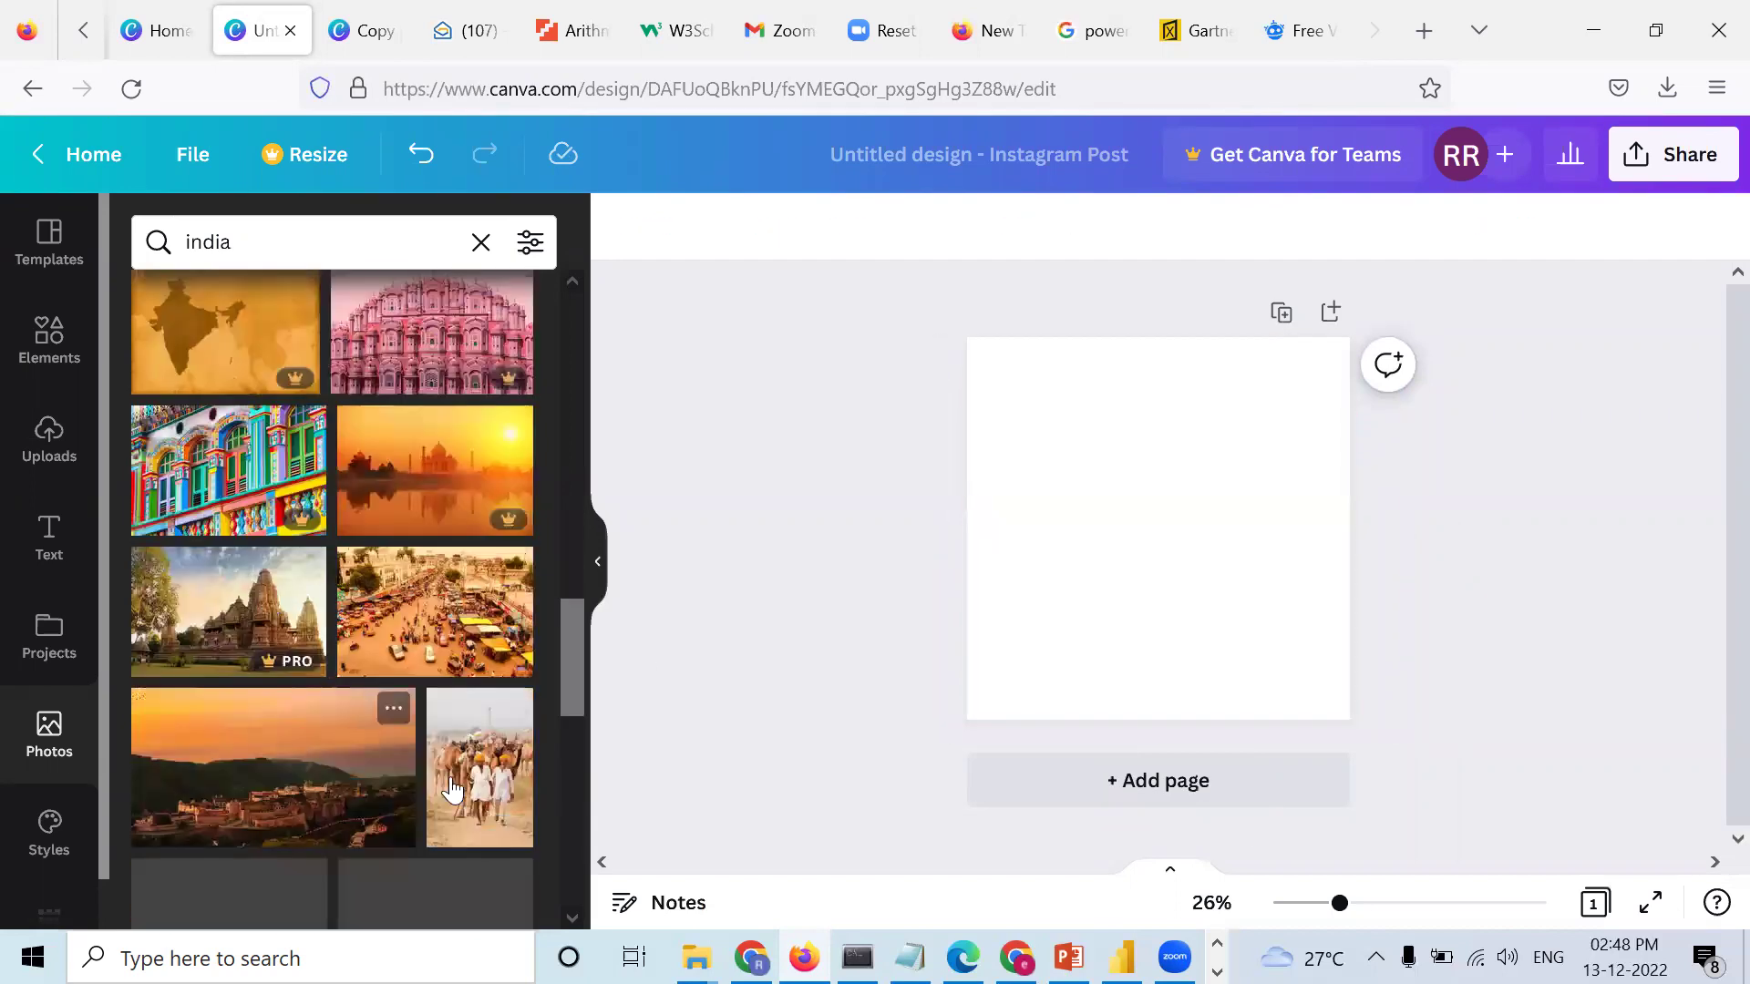
scroll(424, 802, down, 2)
scroll(411, 787, down, 2)
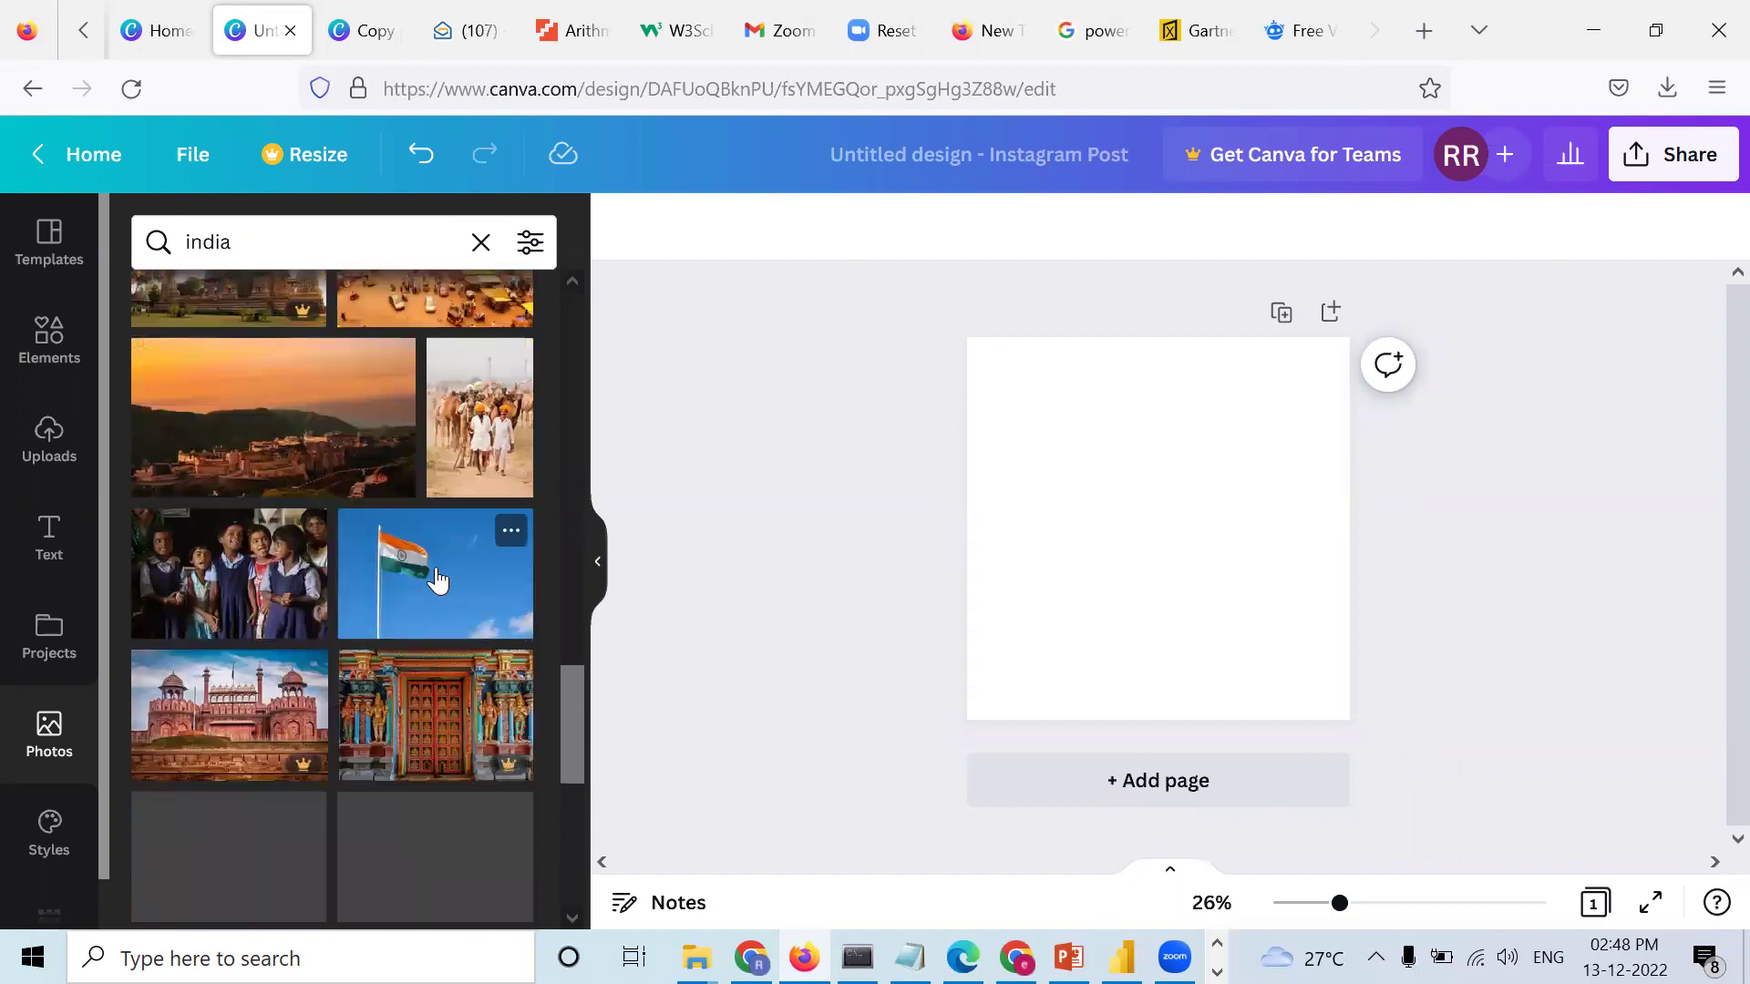
click(434, 577)
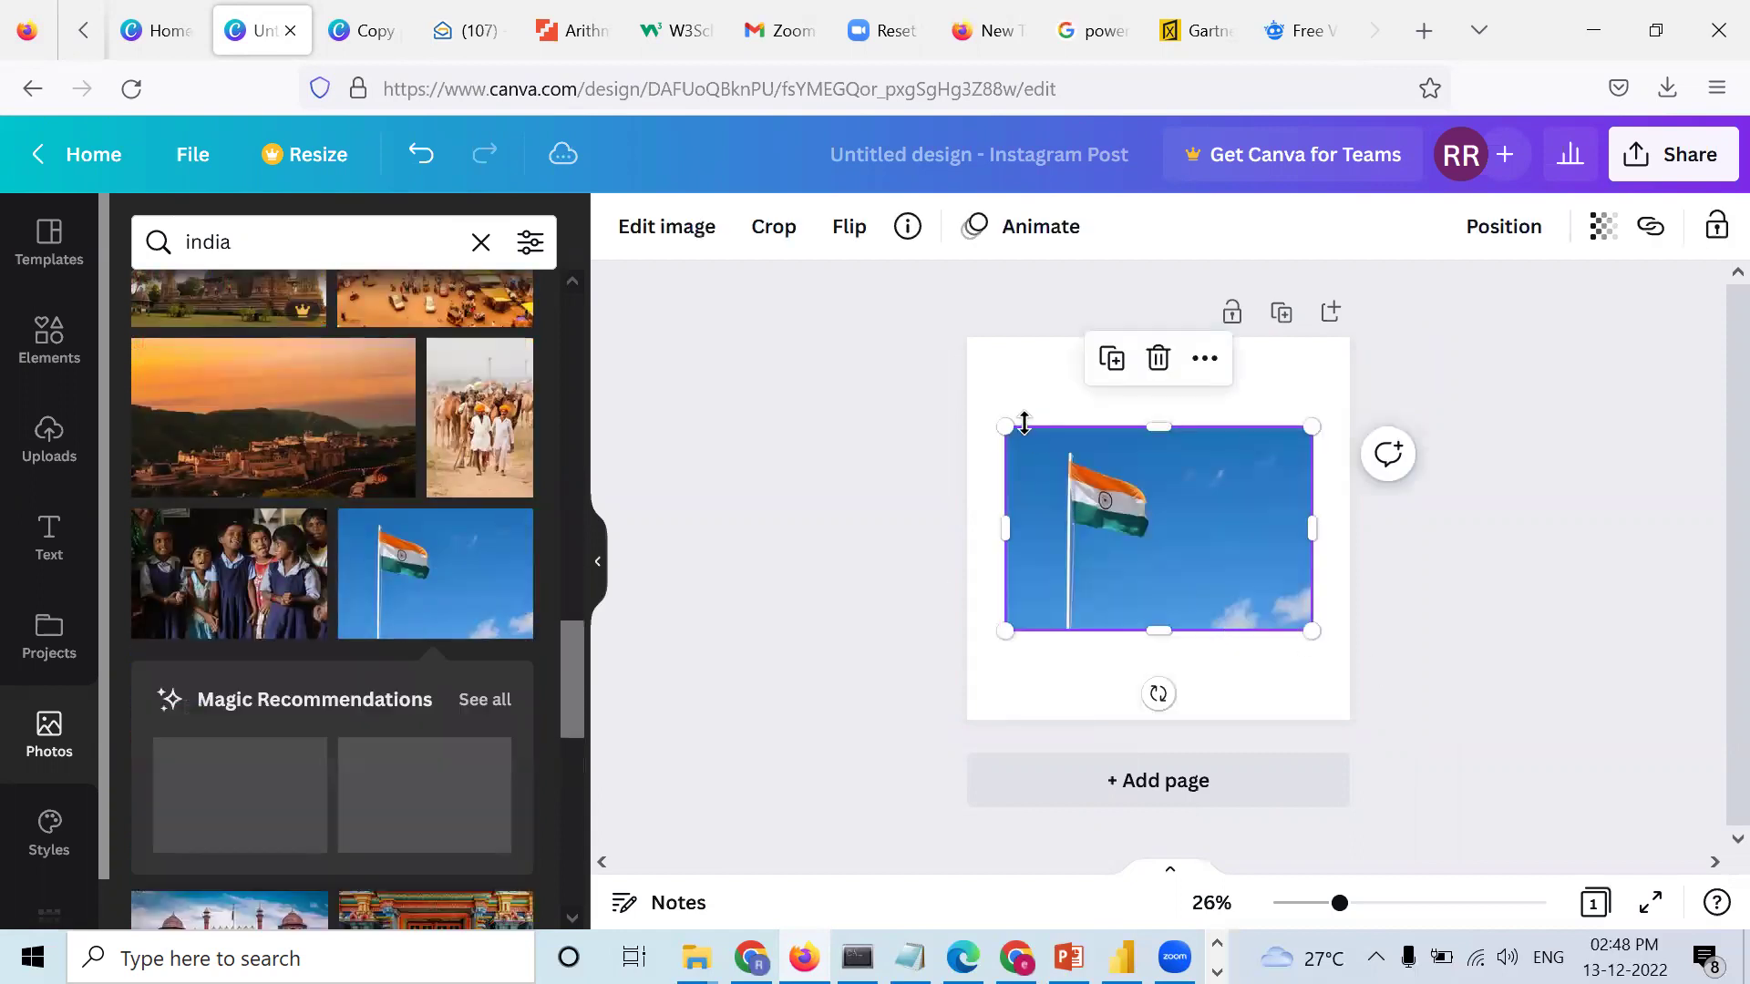
Step: Enlarge the flagpole photo in several directions until it covers the whole square page
drag(1003, 414, 1004, 417)
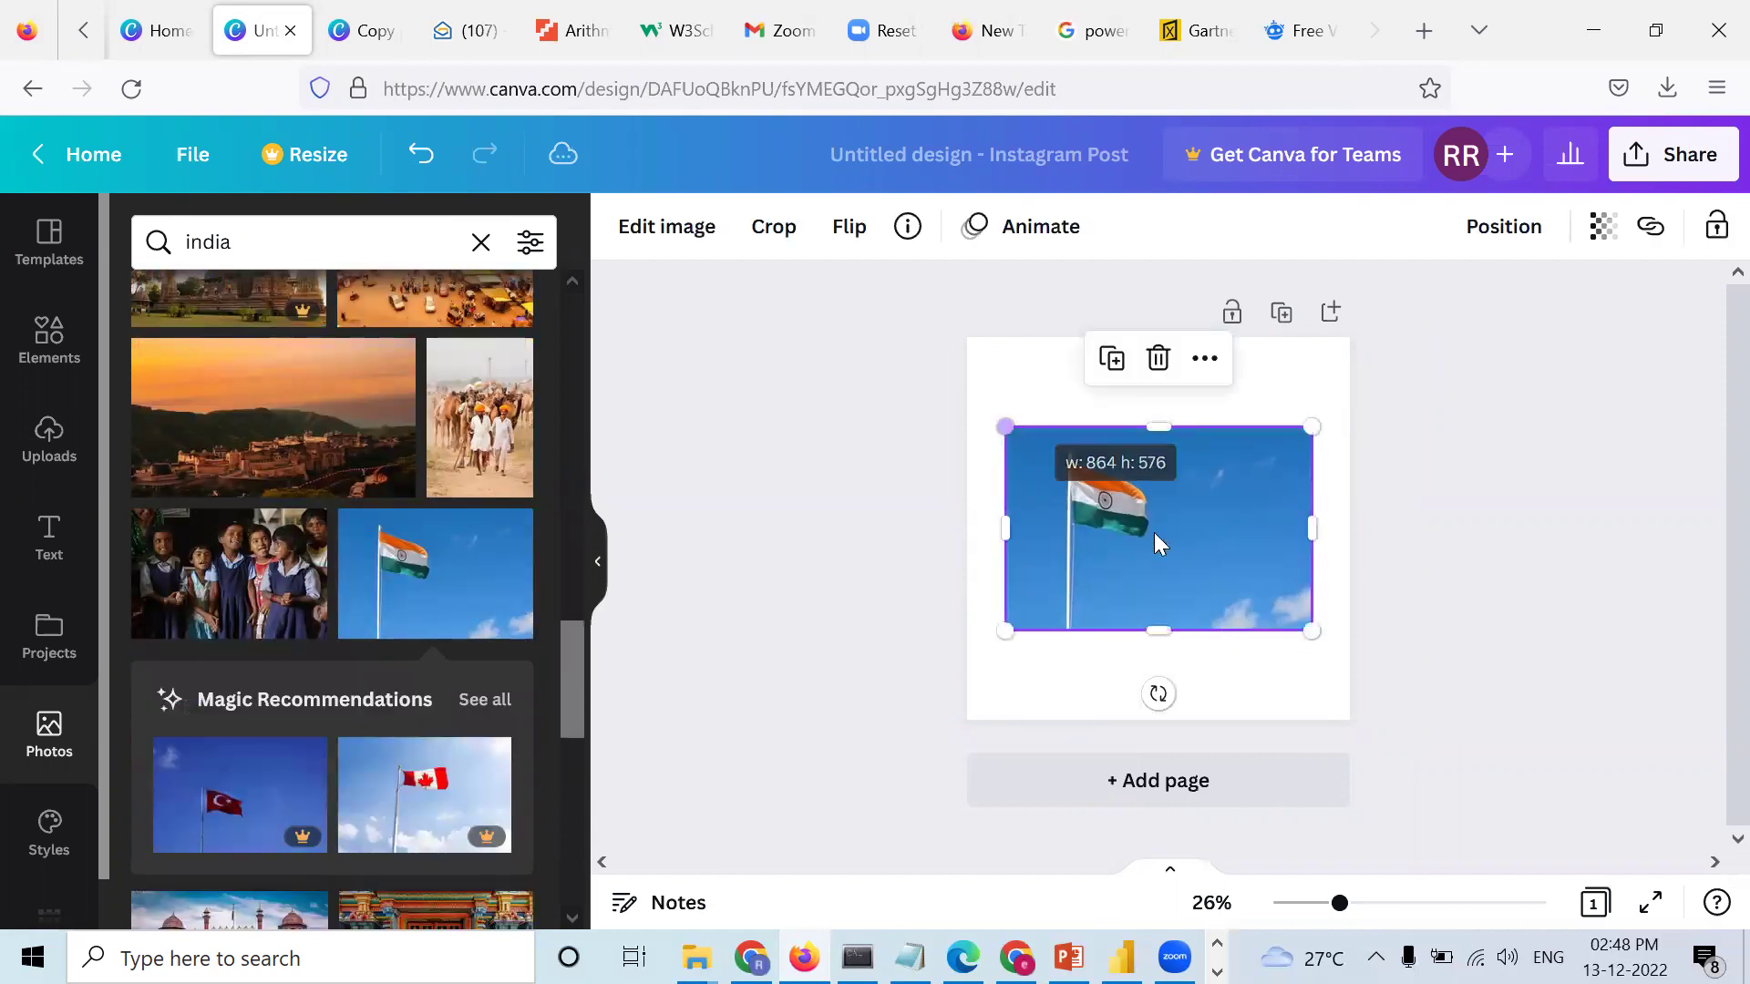
drag(1337, 683, 1394, 775)
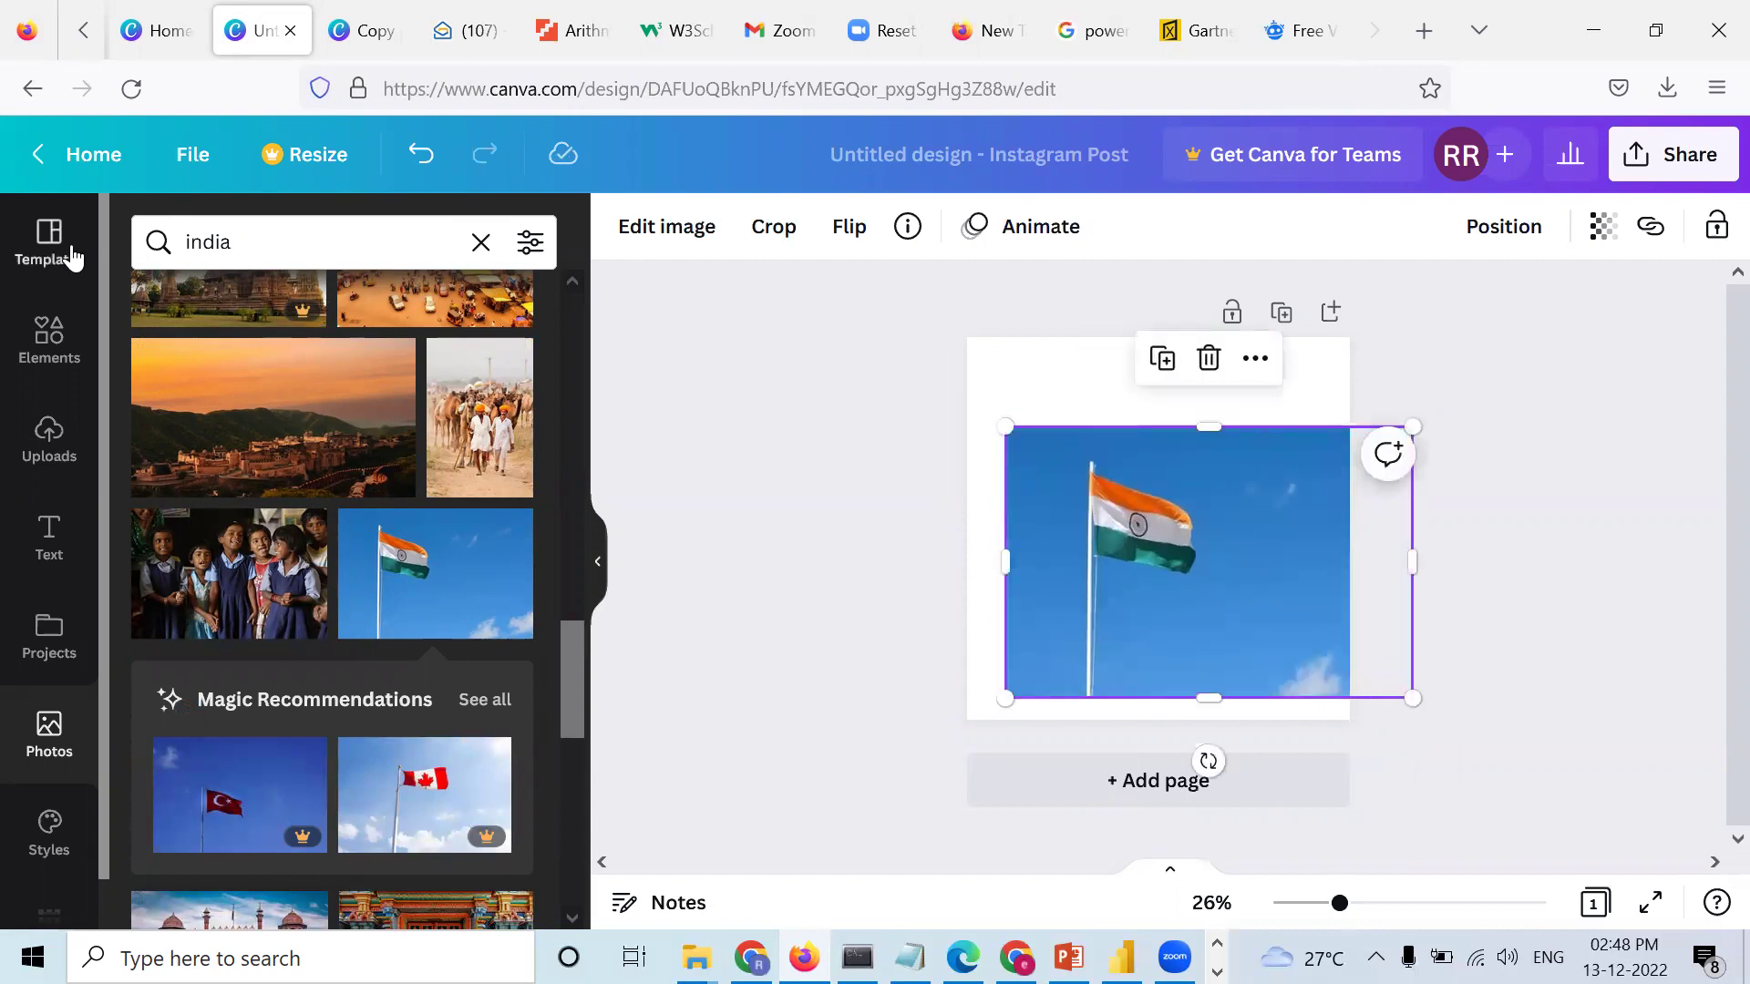
drag(1004, 426, 963, 328)
drag(1171, 330, 1169, 328)
drag(1156, 717, 1159, 729)
click(1505, 569)
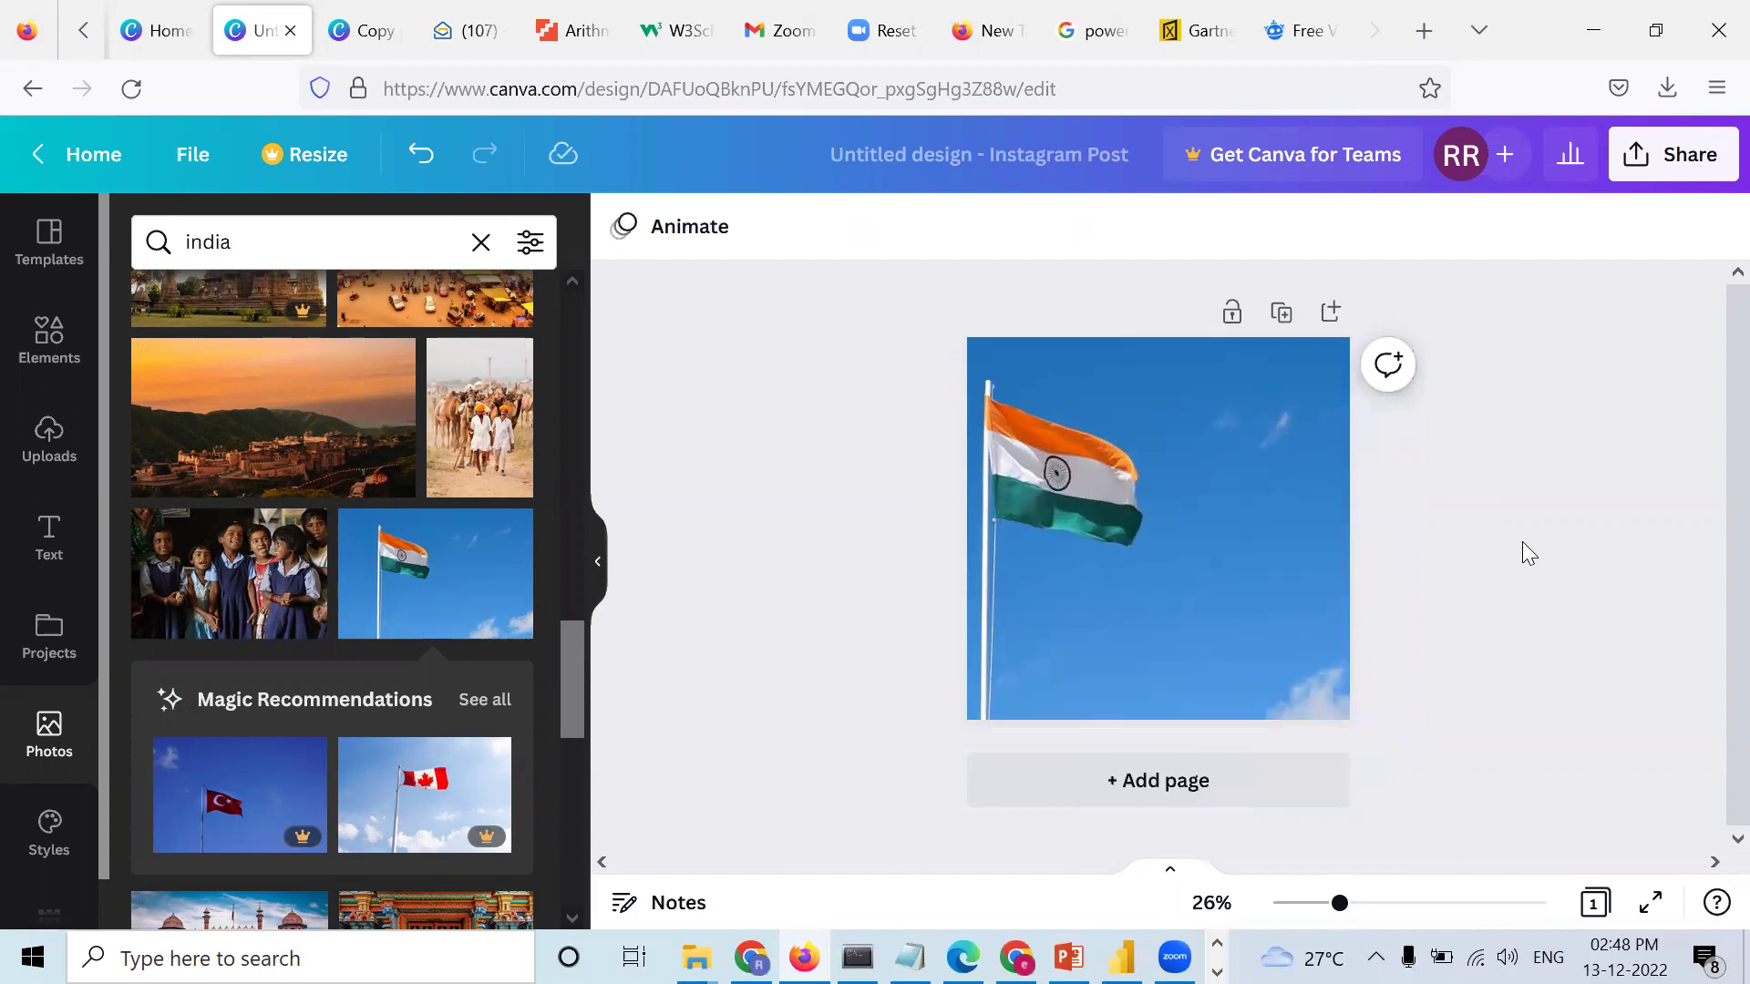
Step: Delete the flagpole photo from the Instagram Post page
click(1234, 520)
key(Delete)
scroll(301, 511, up, 5)
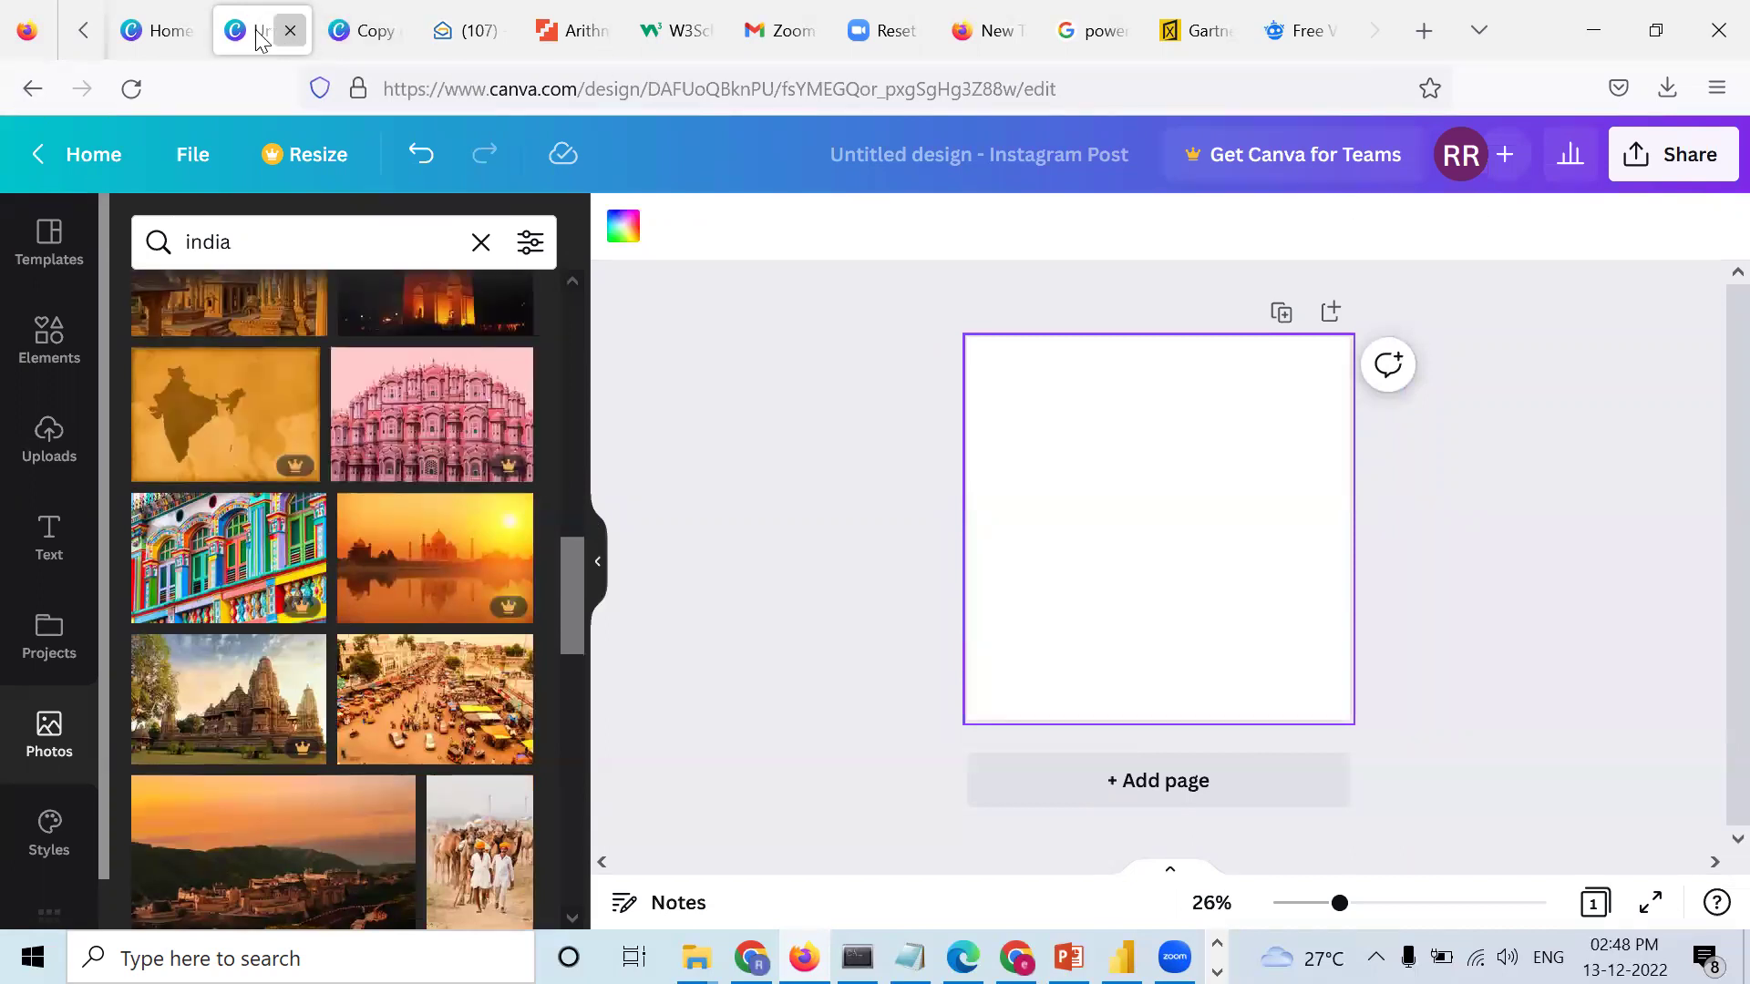
Step: Close the untitled Instagram Post design and create a new YouTube Banner design from the Canva home page
click(290, 30)
click(187, 30)
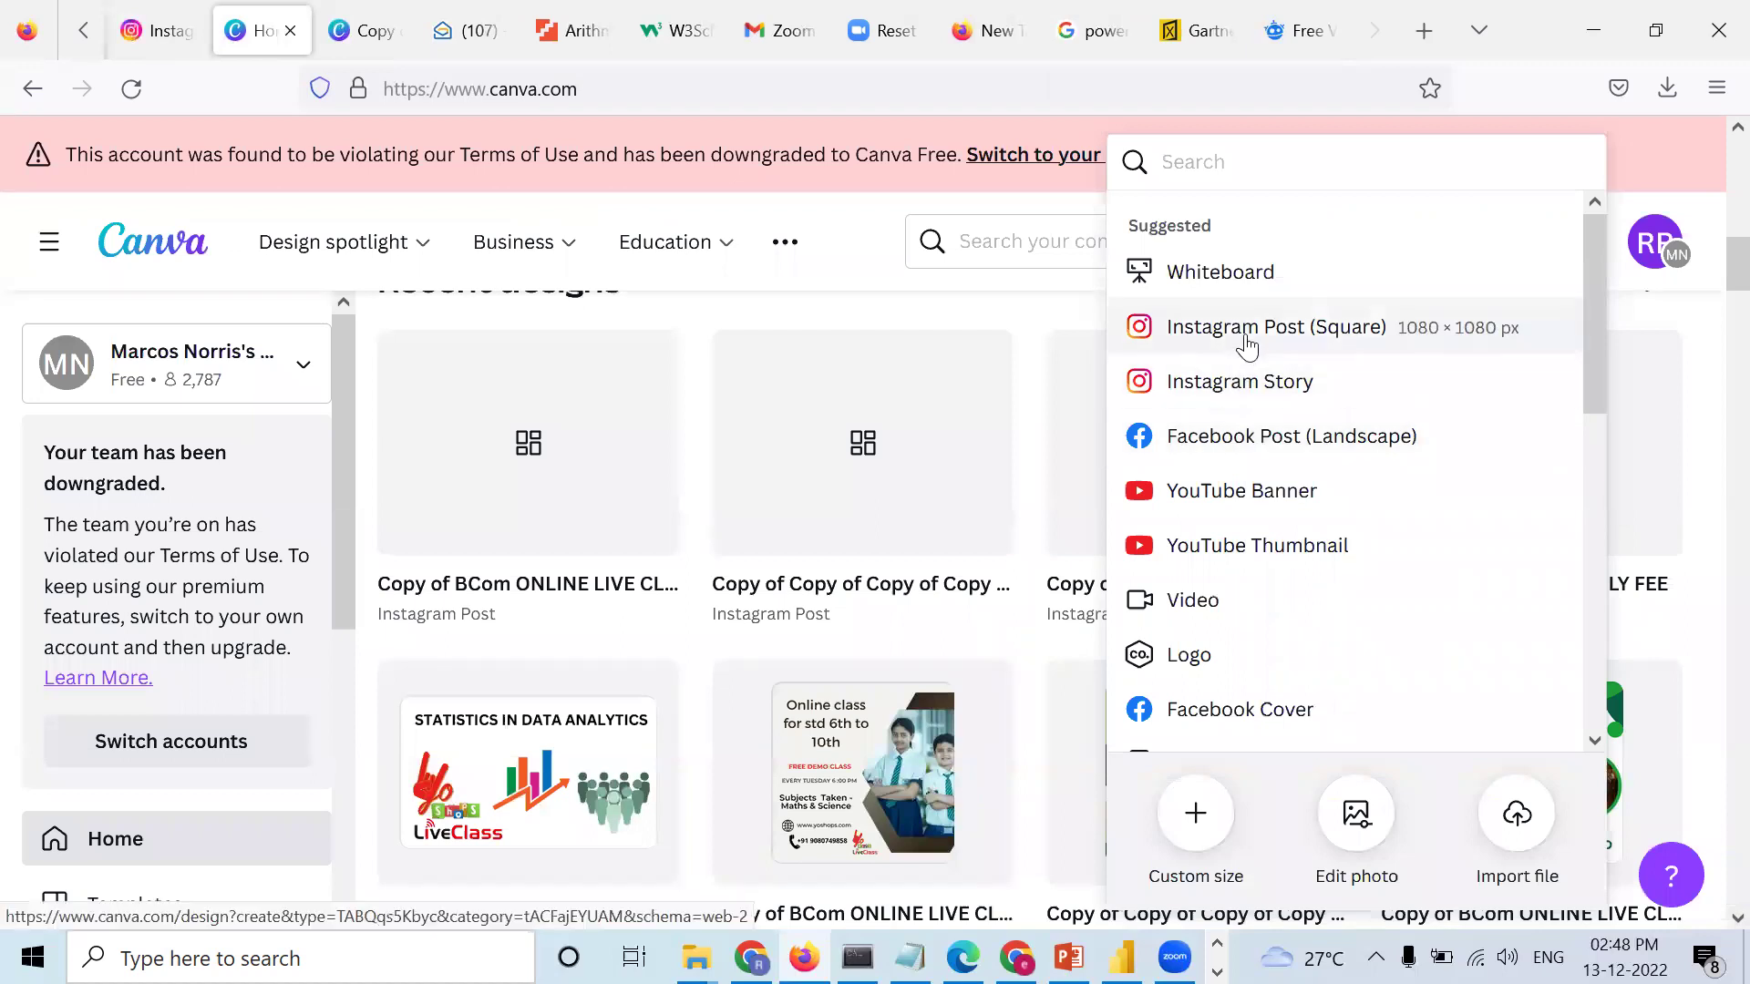
click(1242, 492)
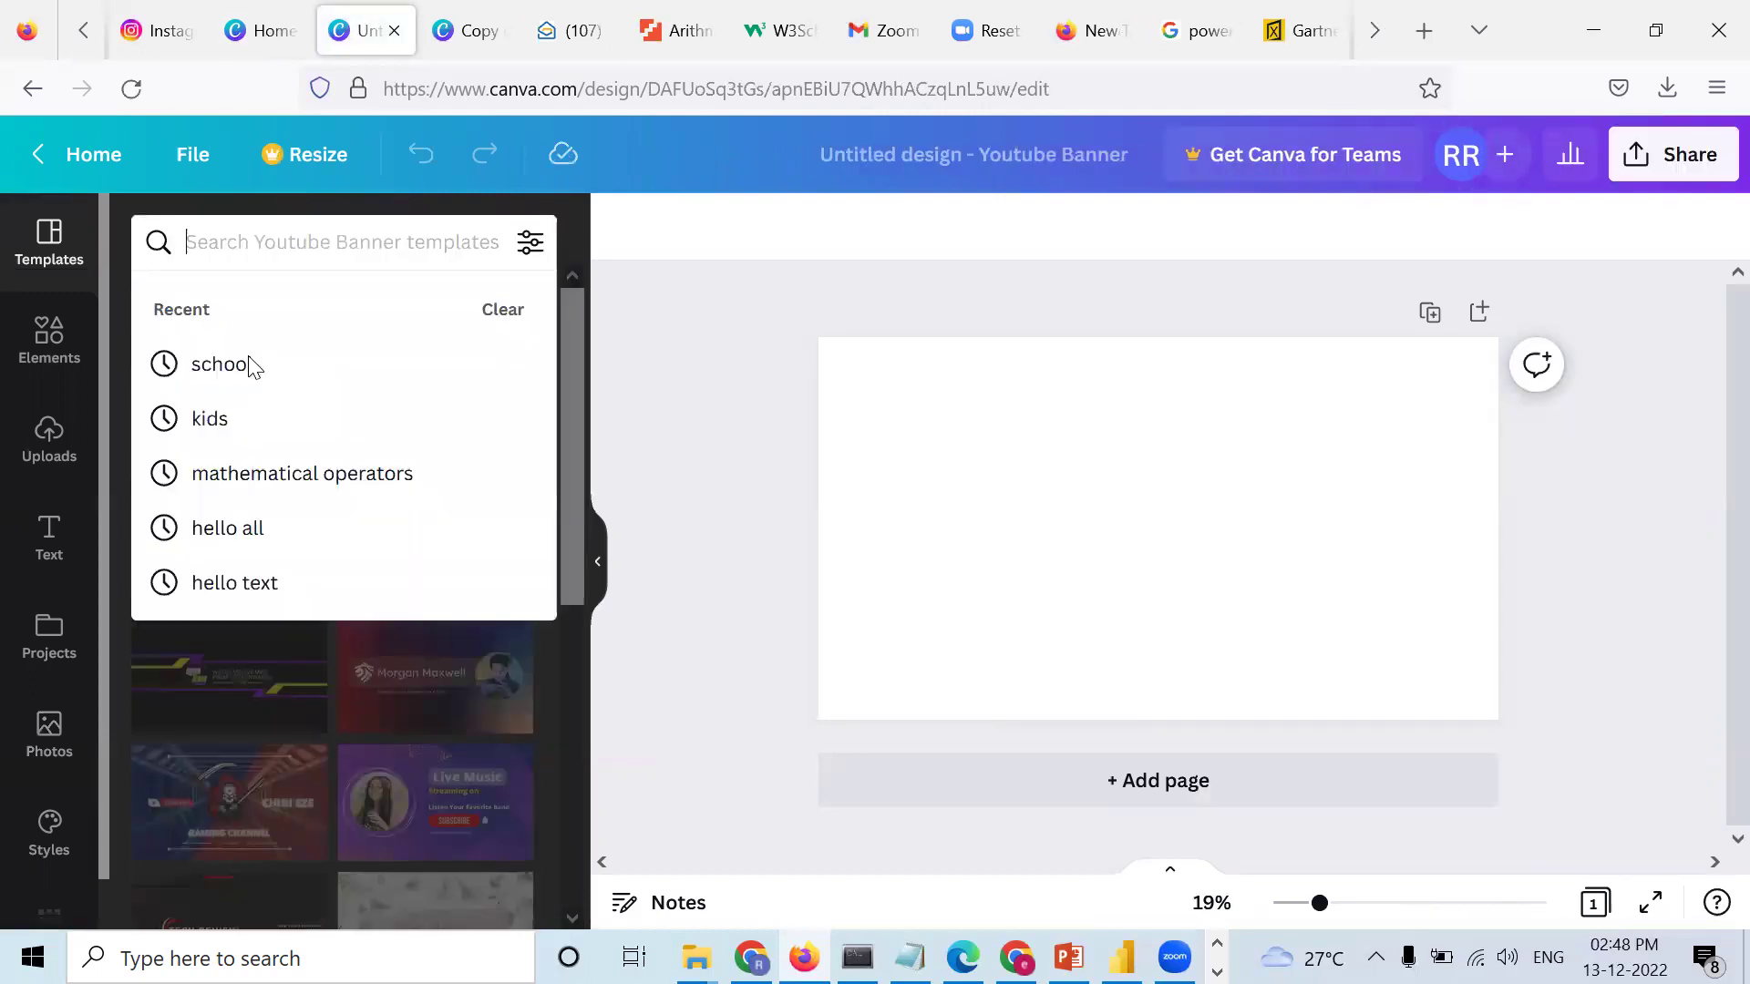
Step: Search for "indian flag" and add the plain rectangular Indian flag graphic to the blank banner page
text(indian flag)
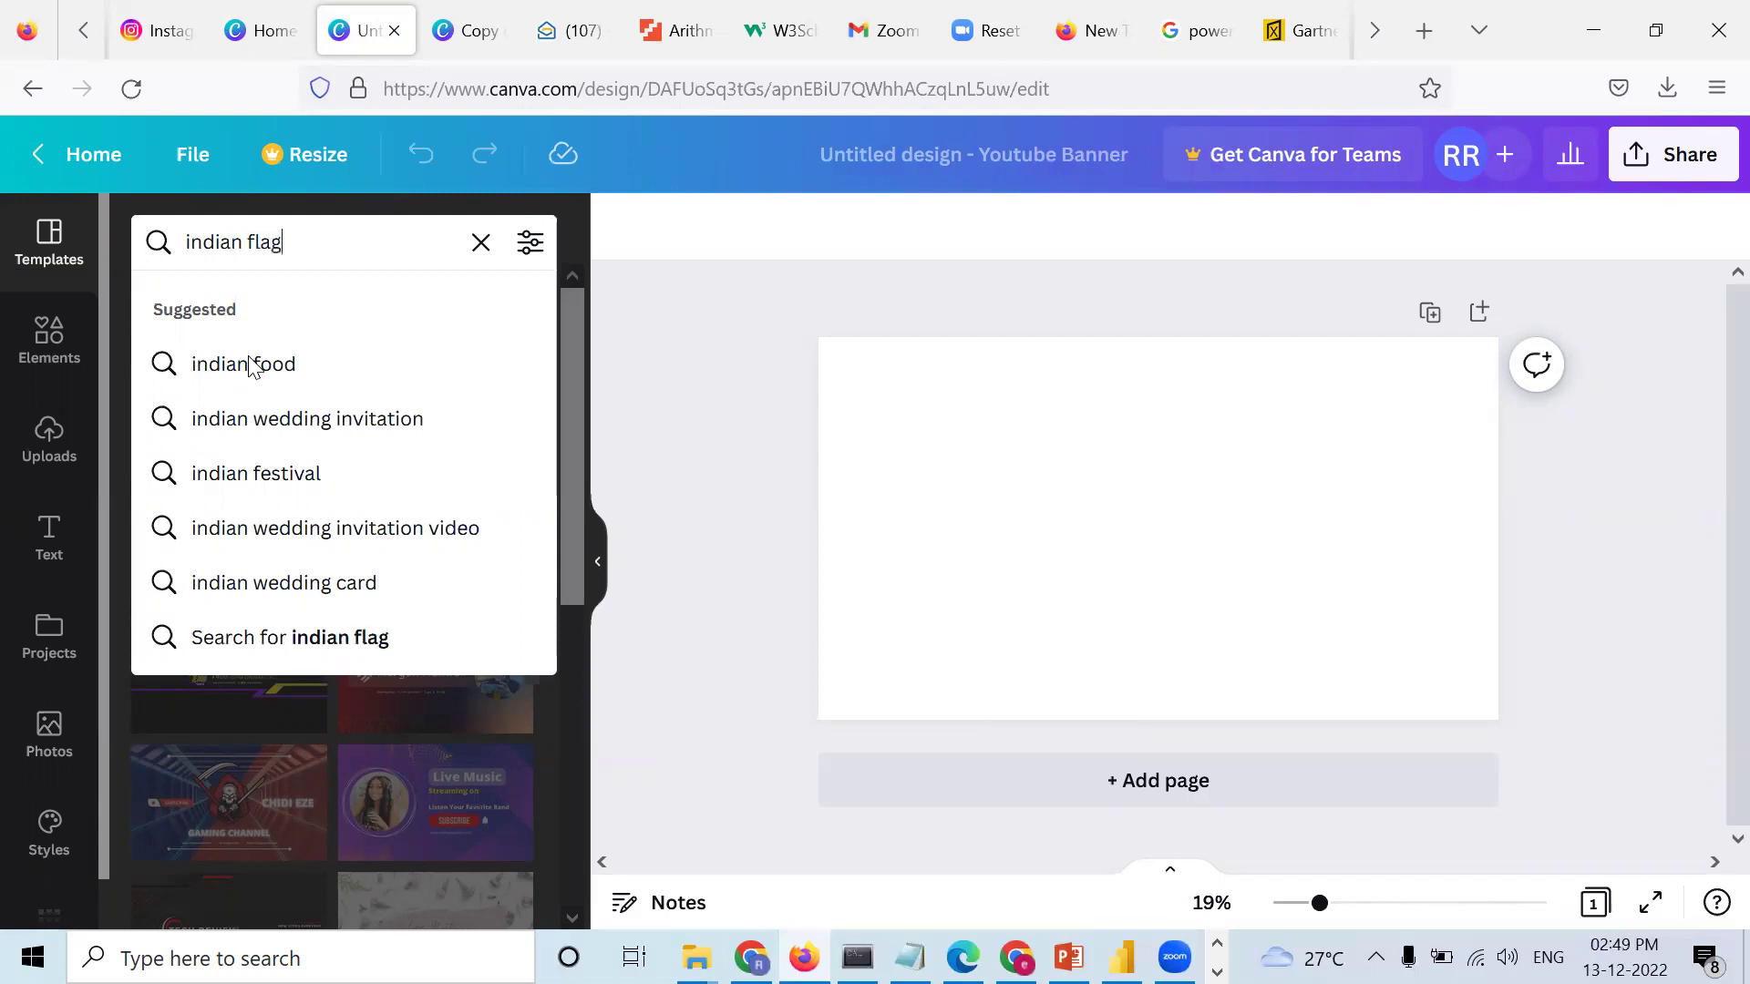
key(Return)
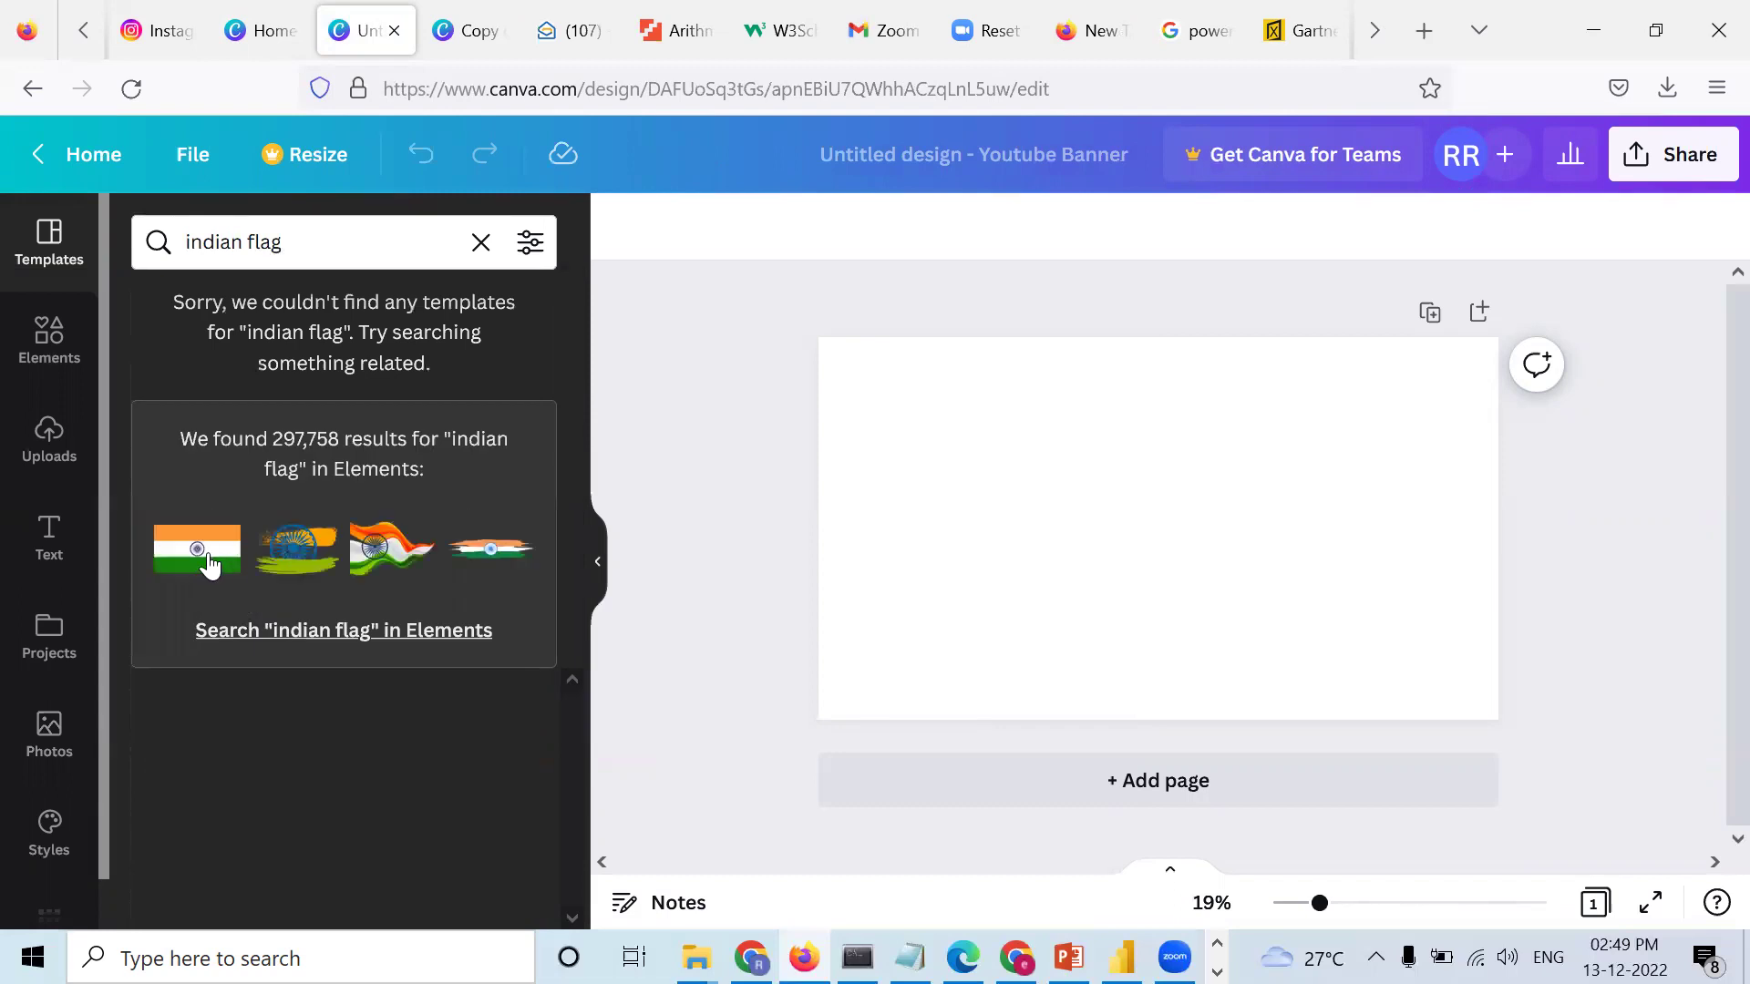
click(196, 549)
Step: Enlarge the flag graphic at its corners so it covers the whole banner page
drag(892, 671, 818, 720)
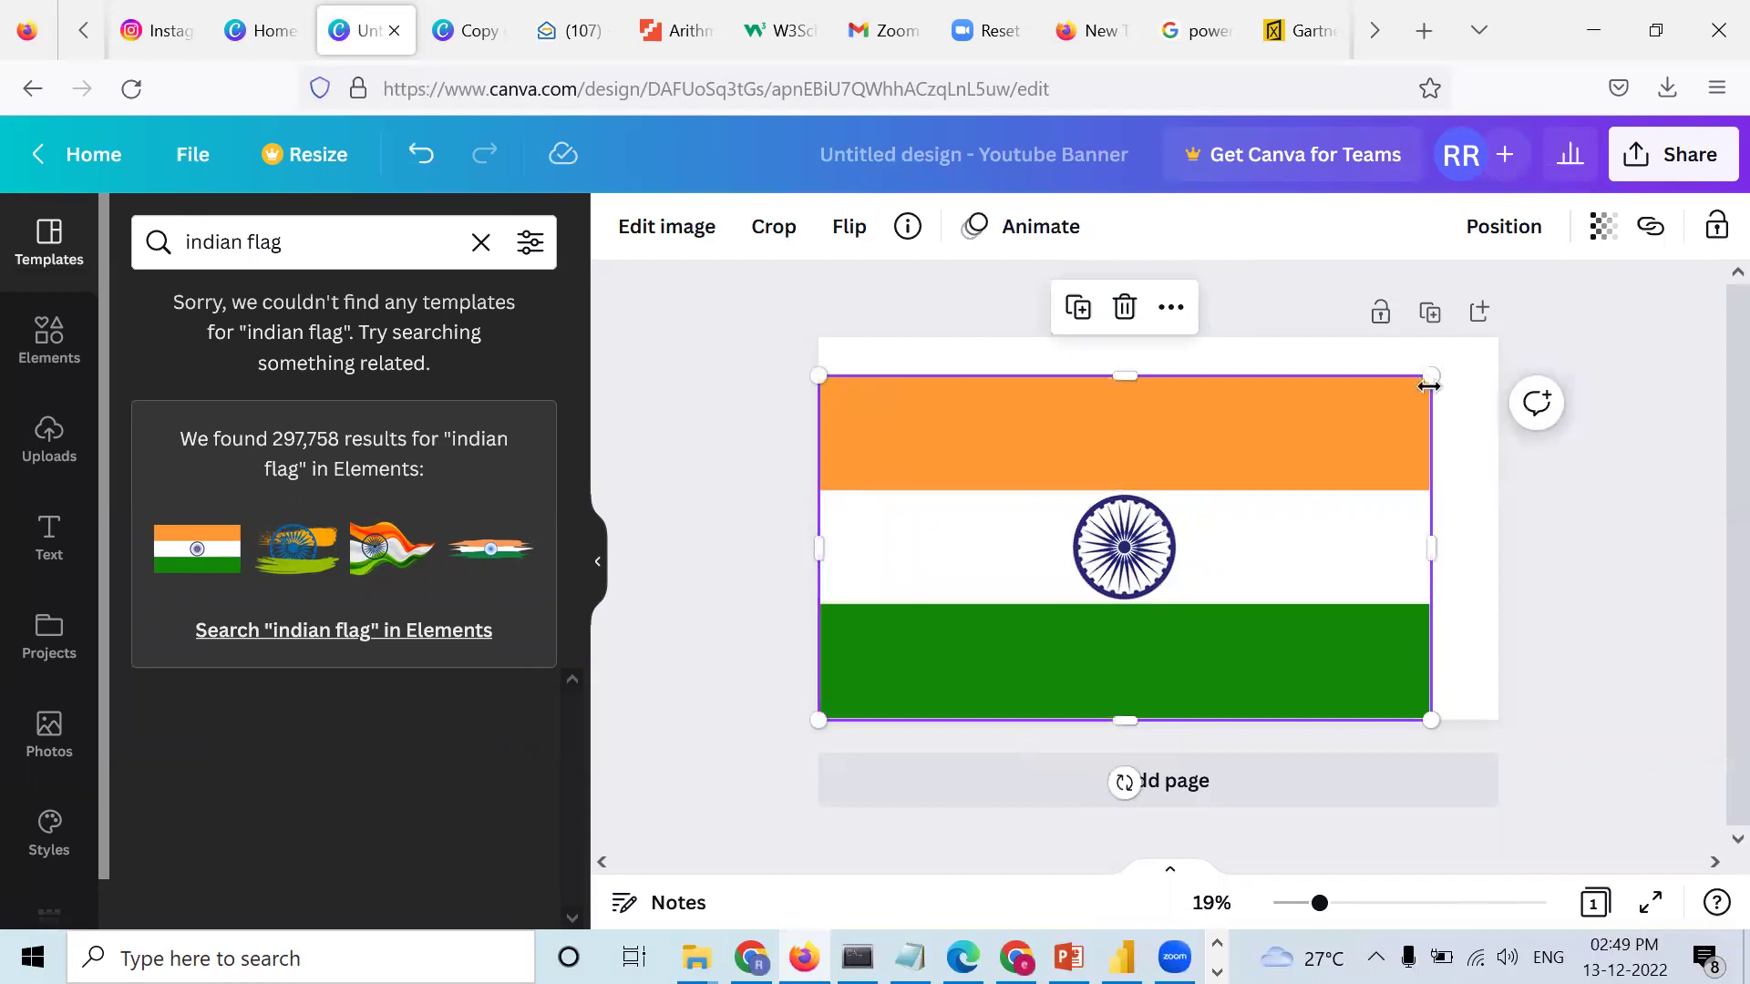
drag(1431, 374, 1511, 330)
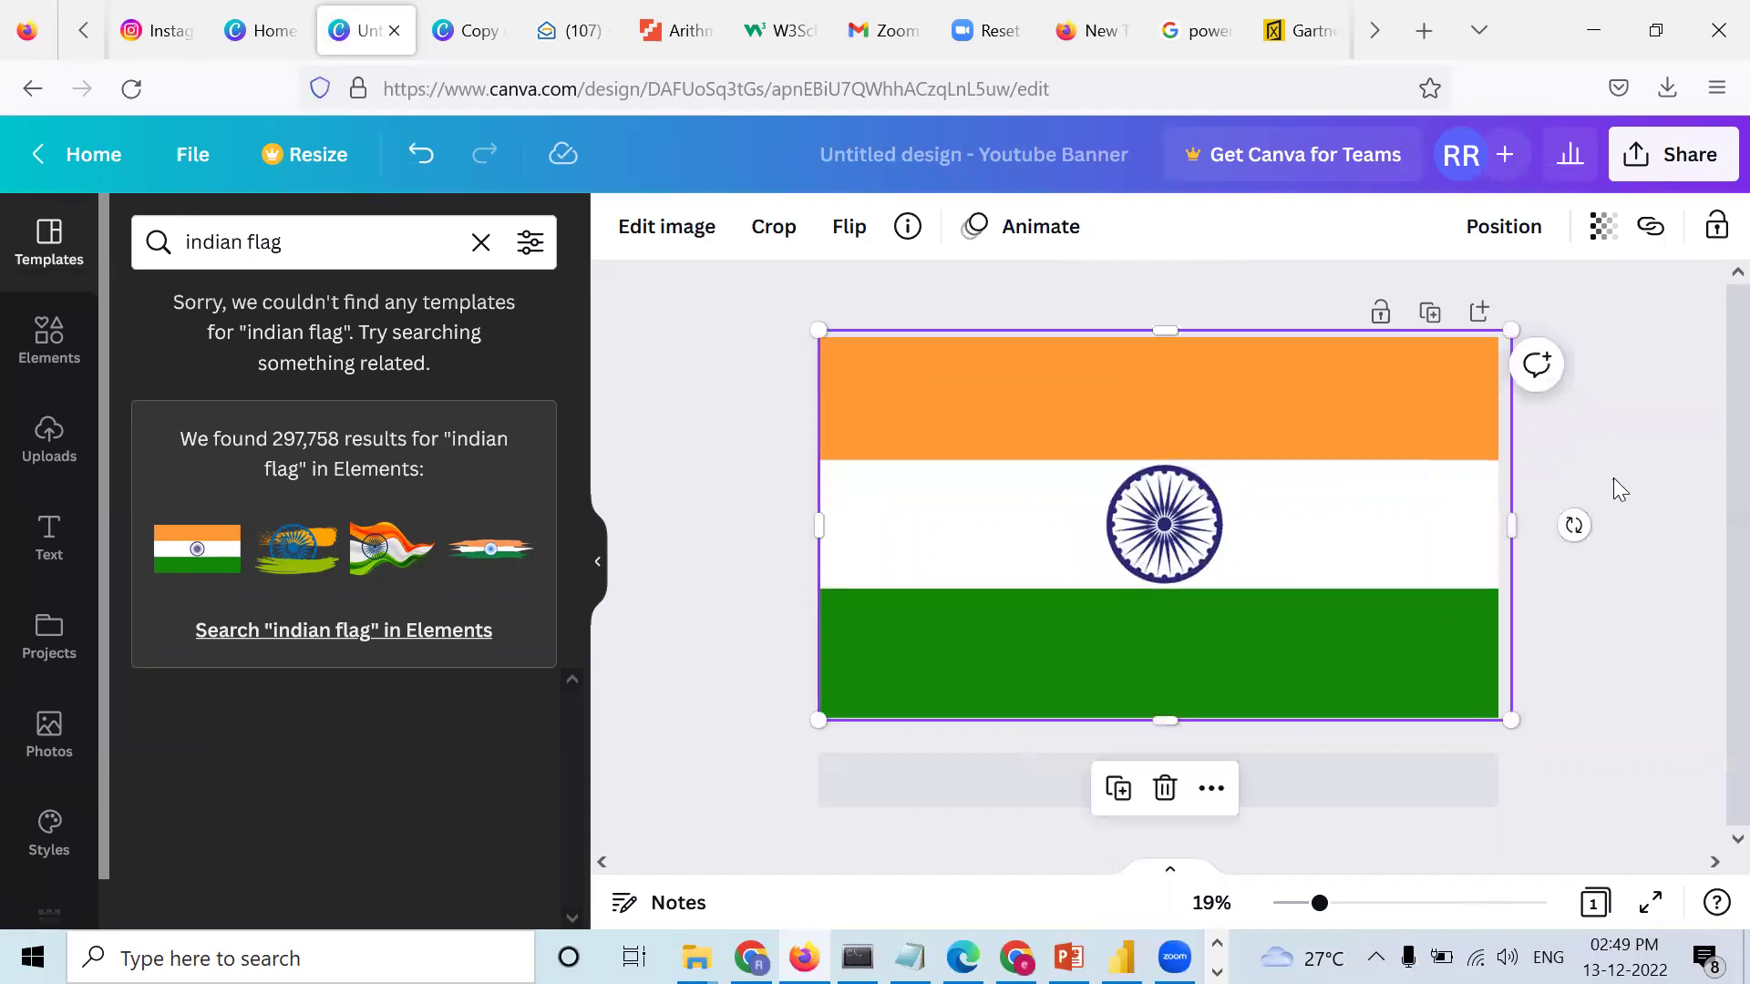
click(1612, 478)
Step: Download the YouTube Banner flag design as a PNG image
click(1685, 160)
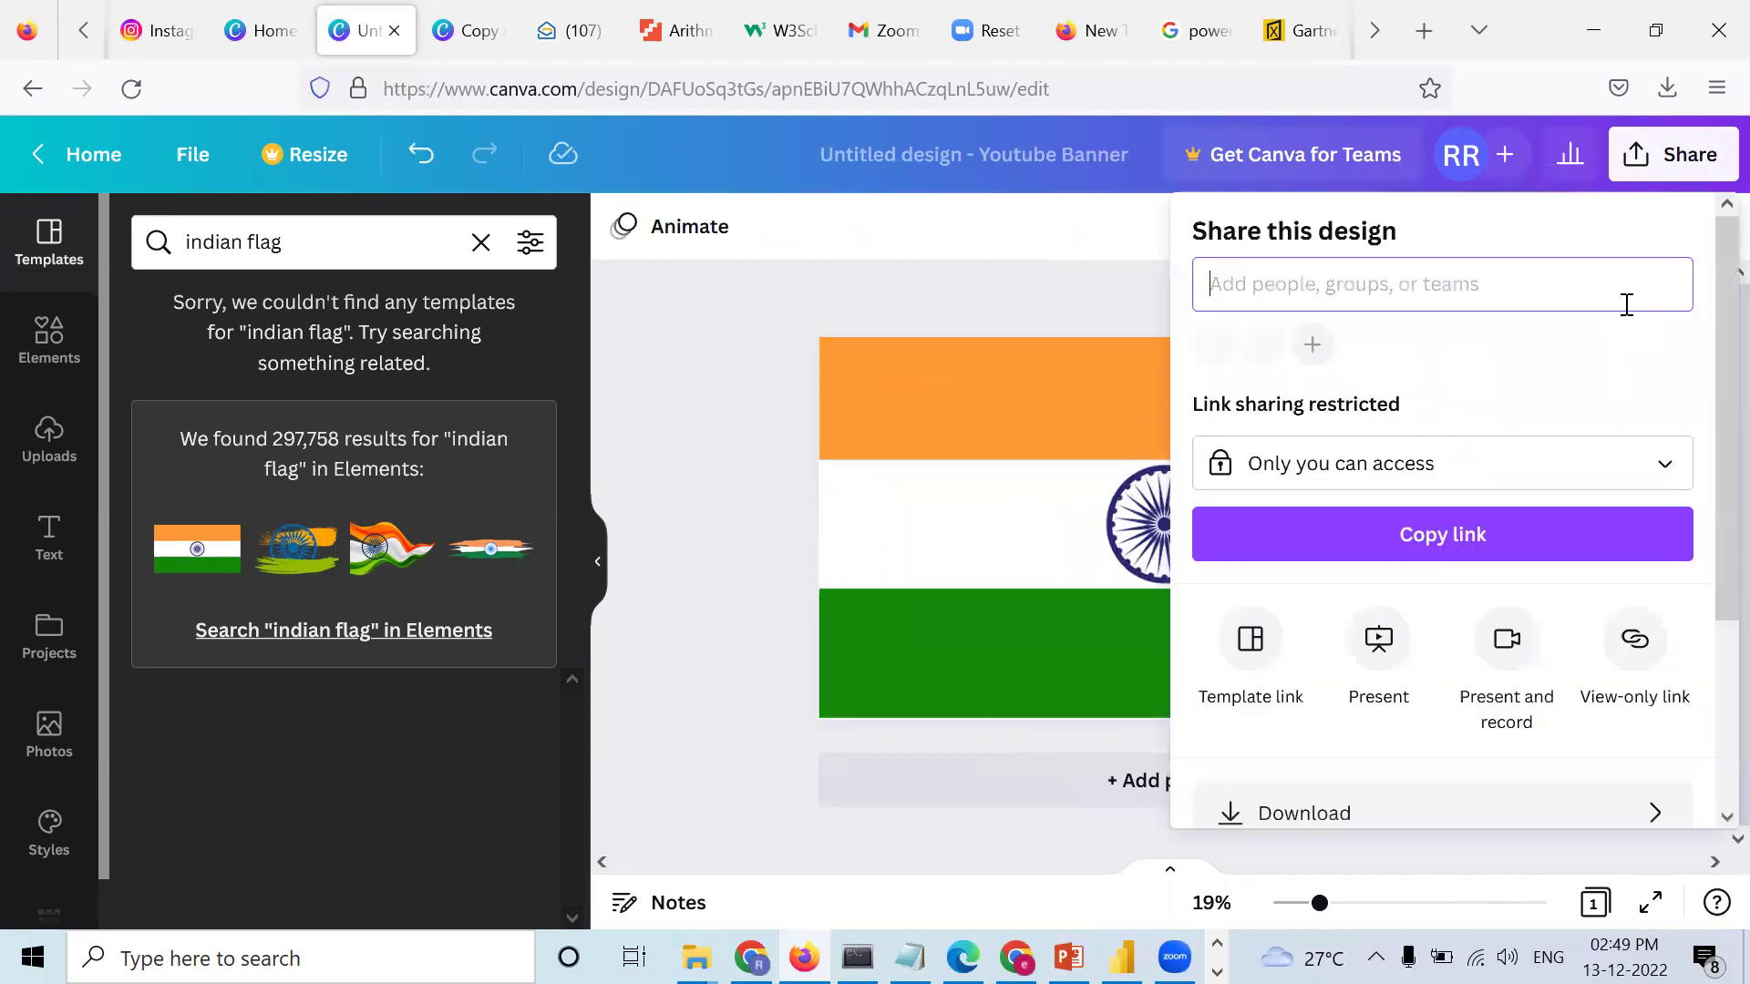
click(1509, 809)
click(1415, 673)
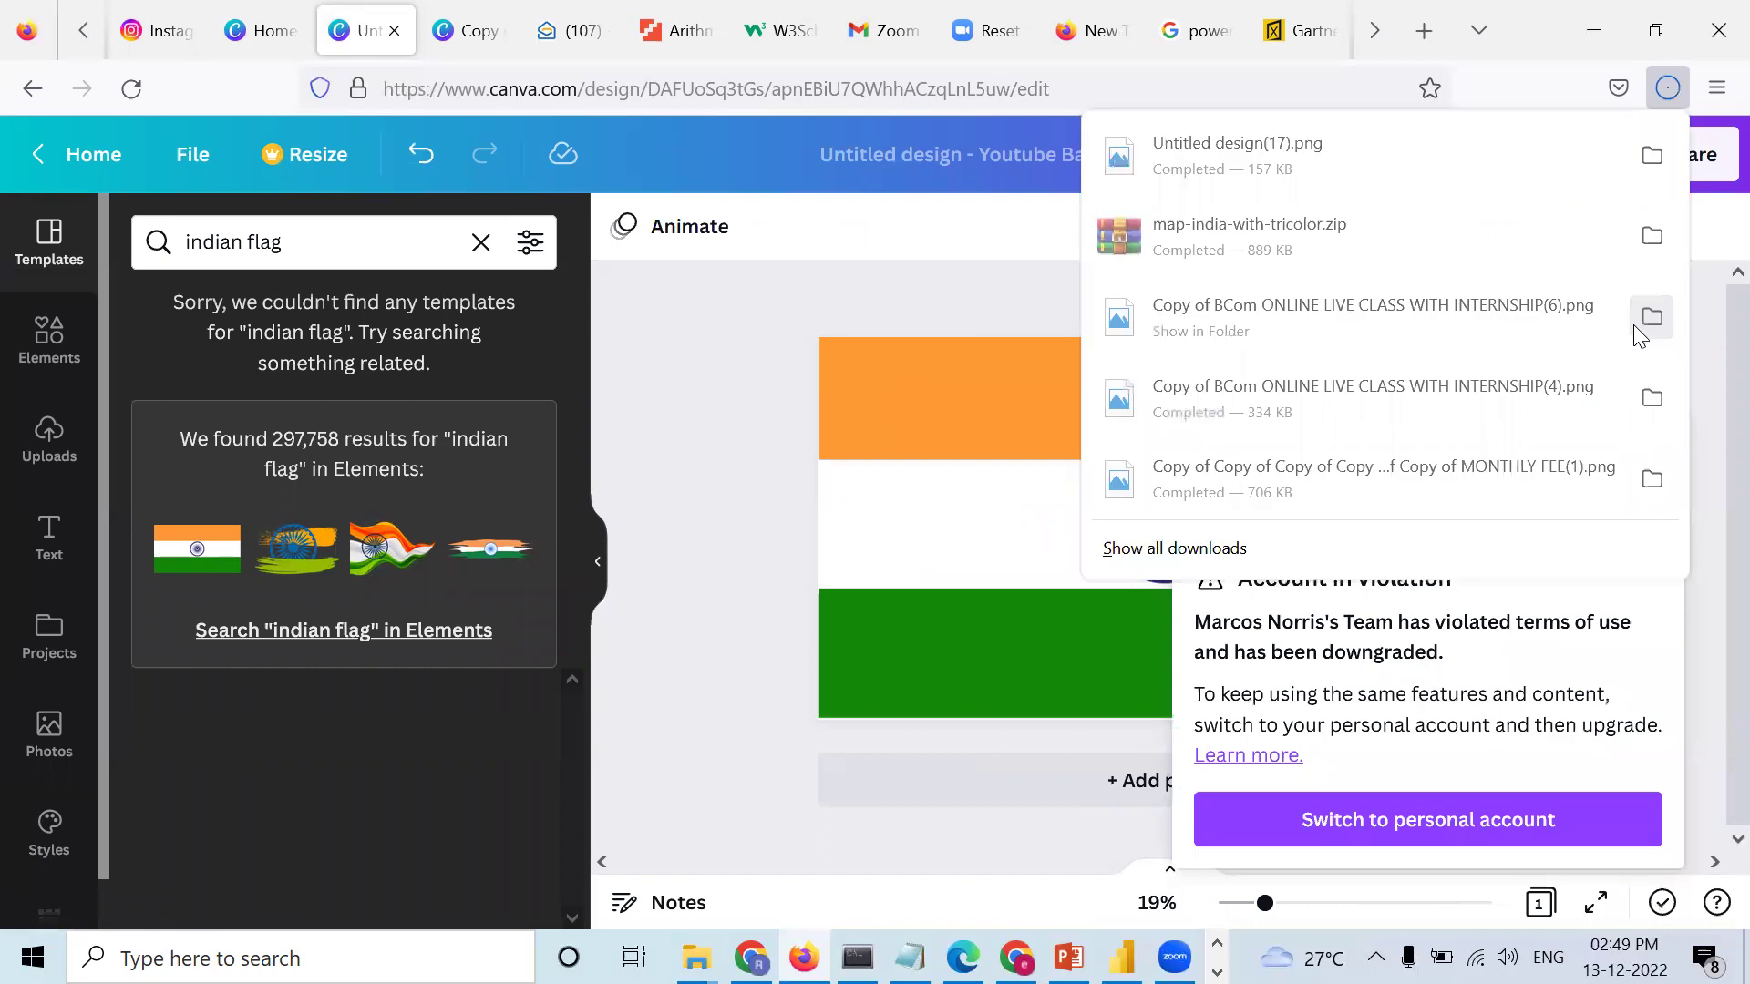
click(692, 609)
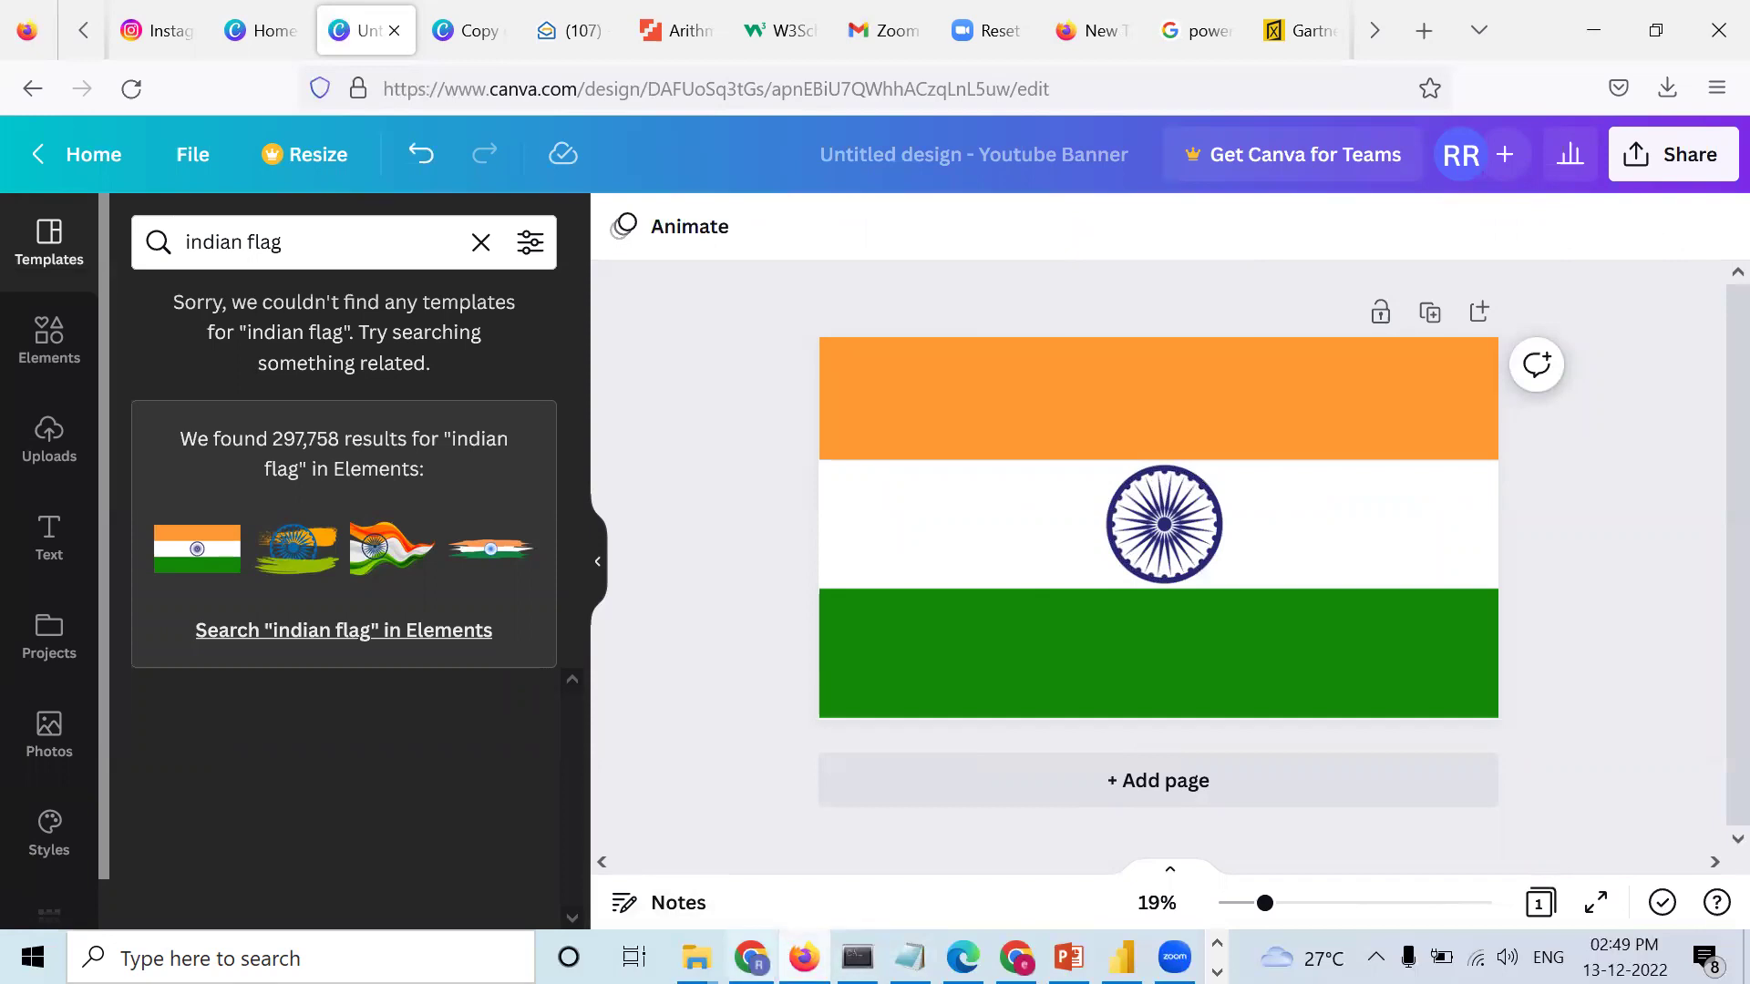
Step: Switch to Power BI Desktop and open the report page's canvas background settings
click(1122, 958)
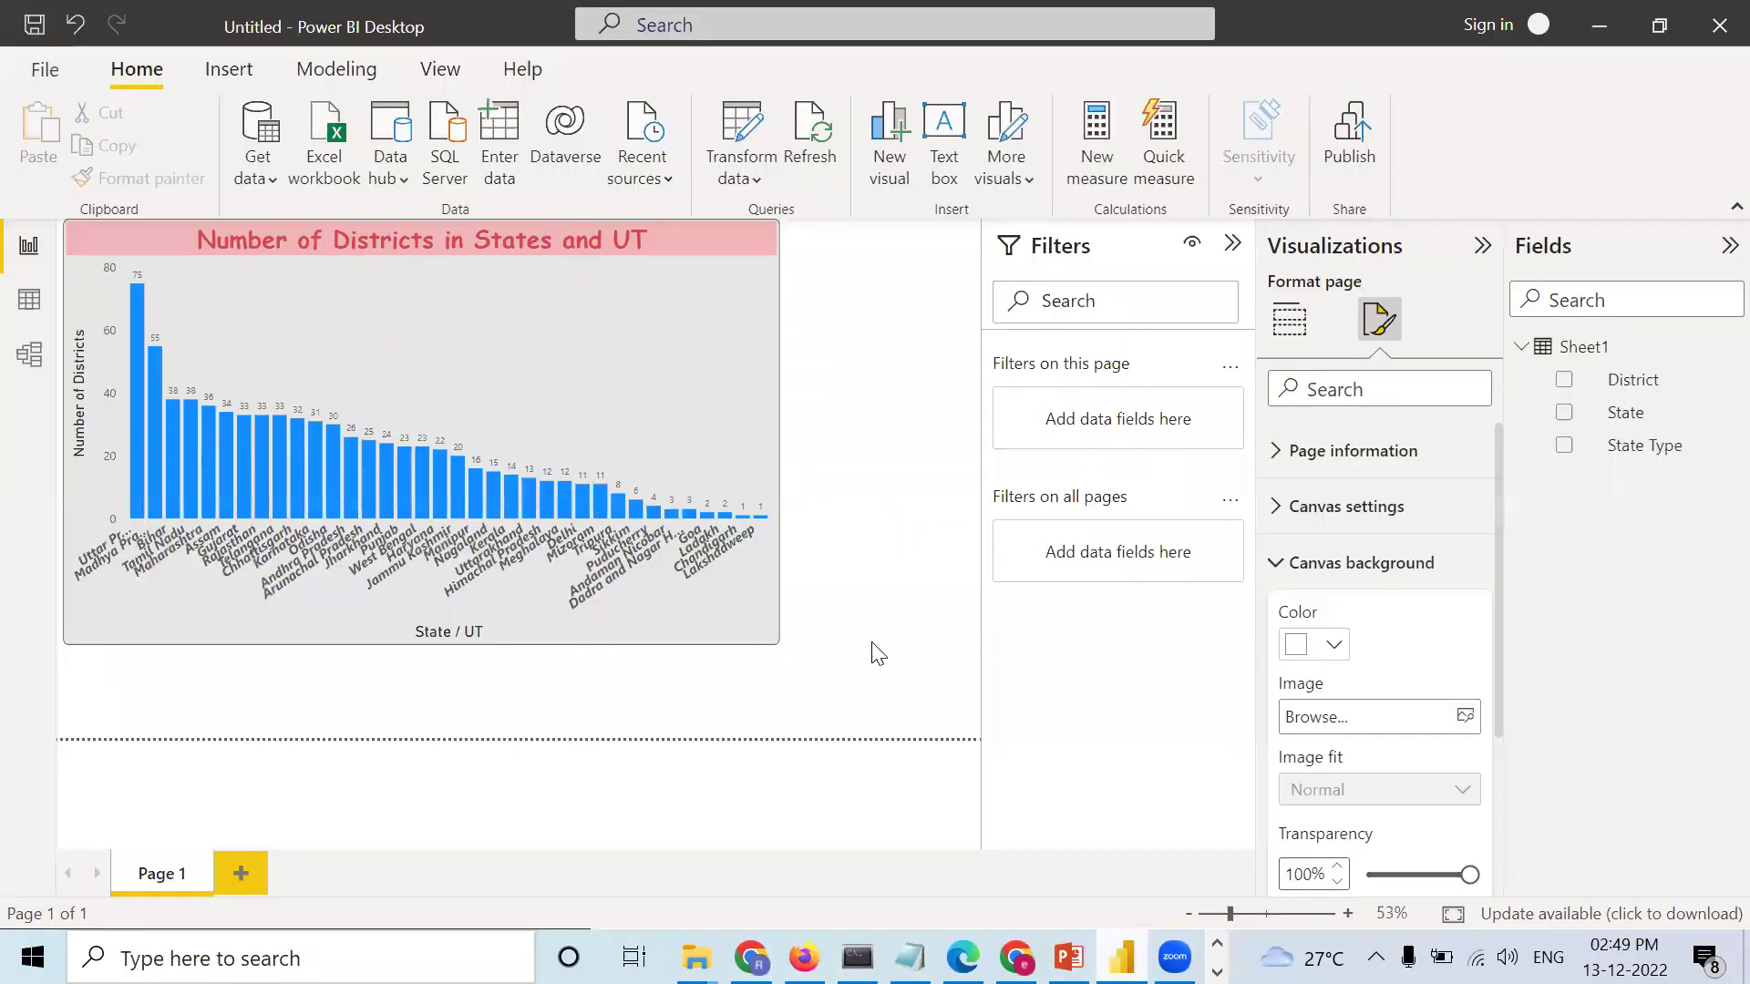
click(854, 493)
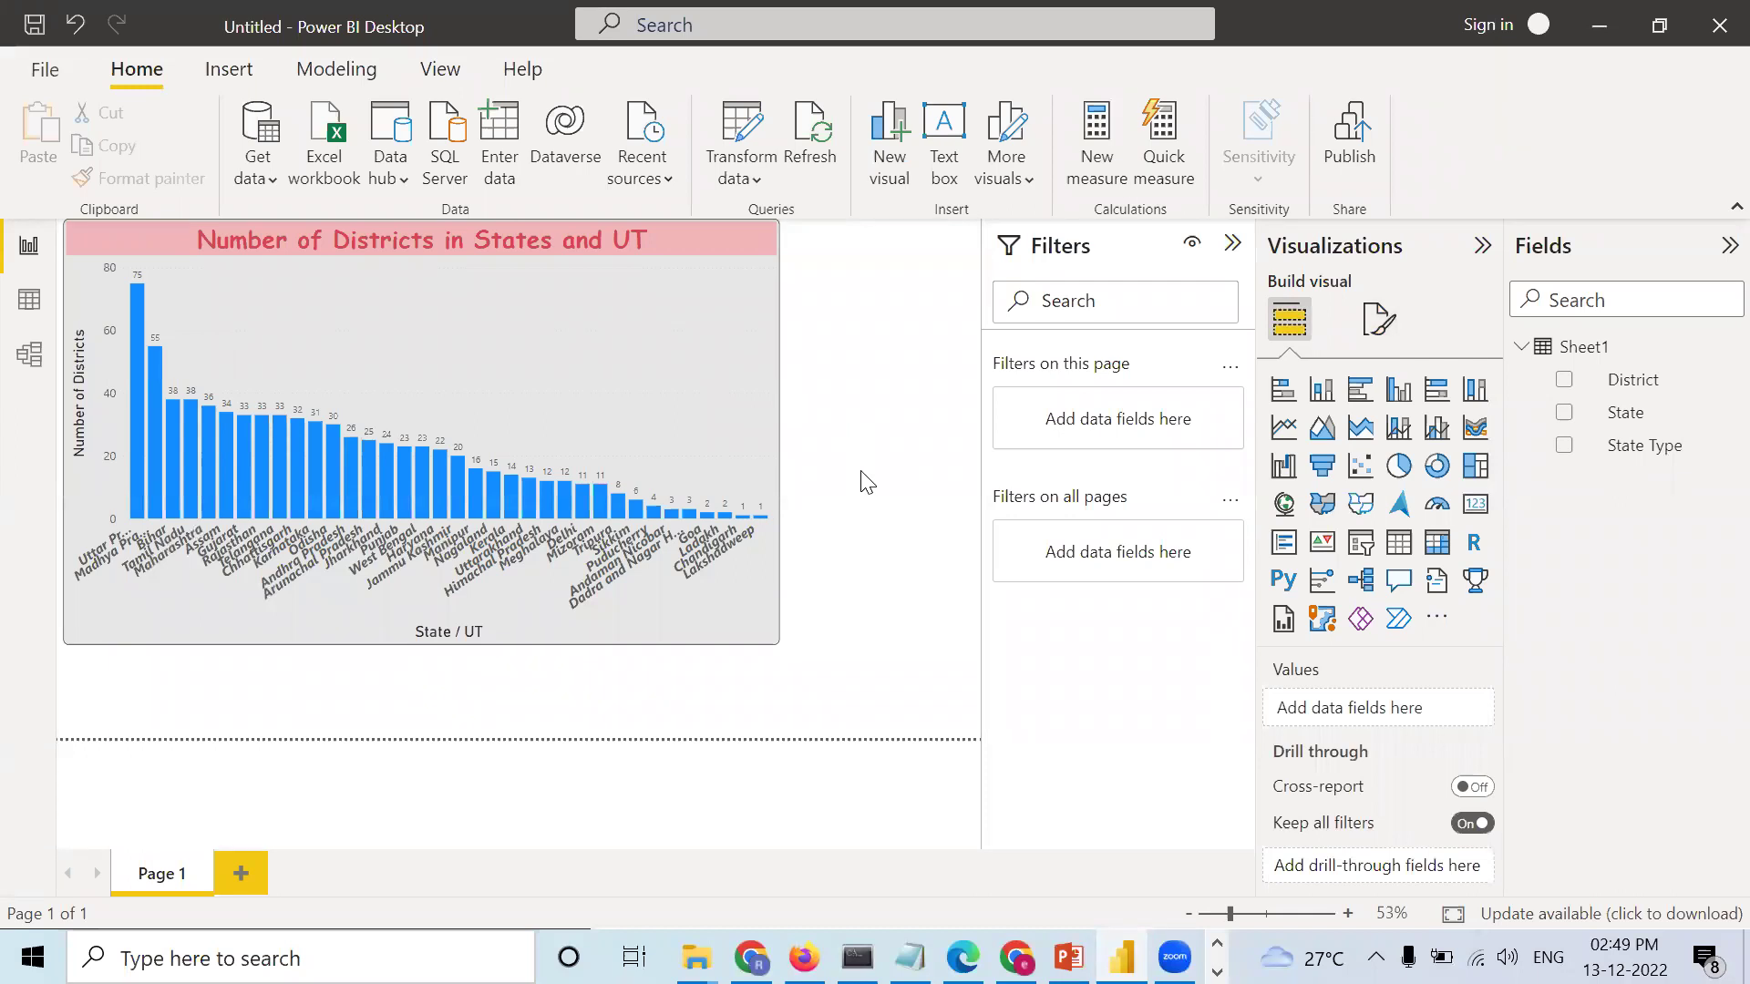
click(1381, 344)
click(1335, 561)
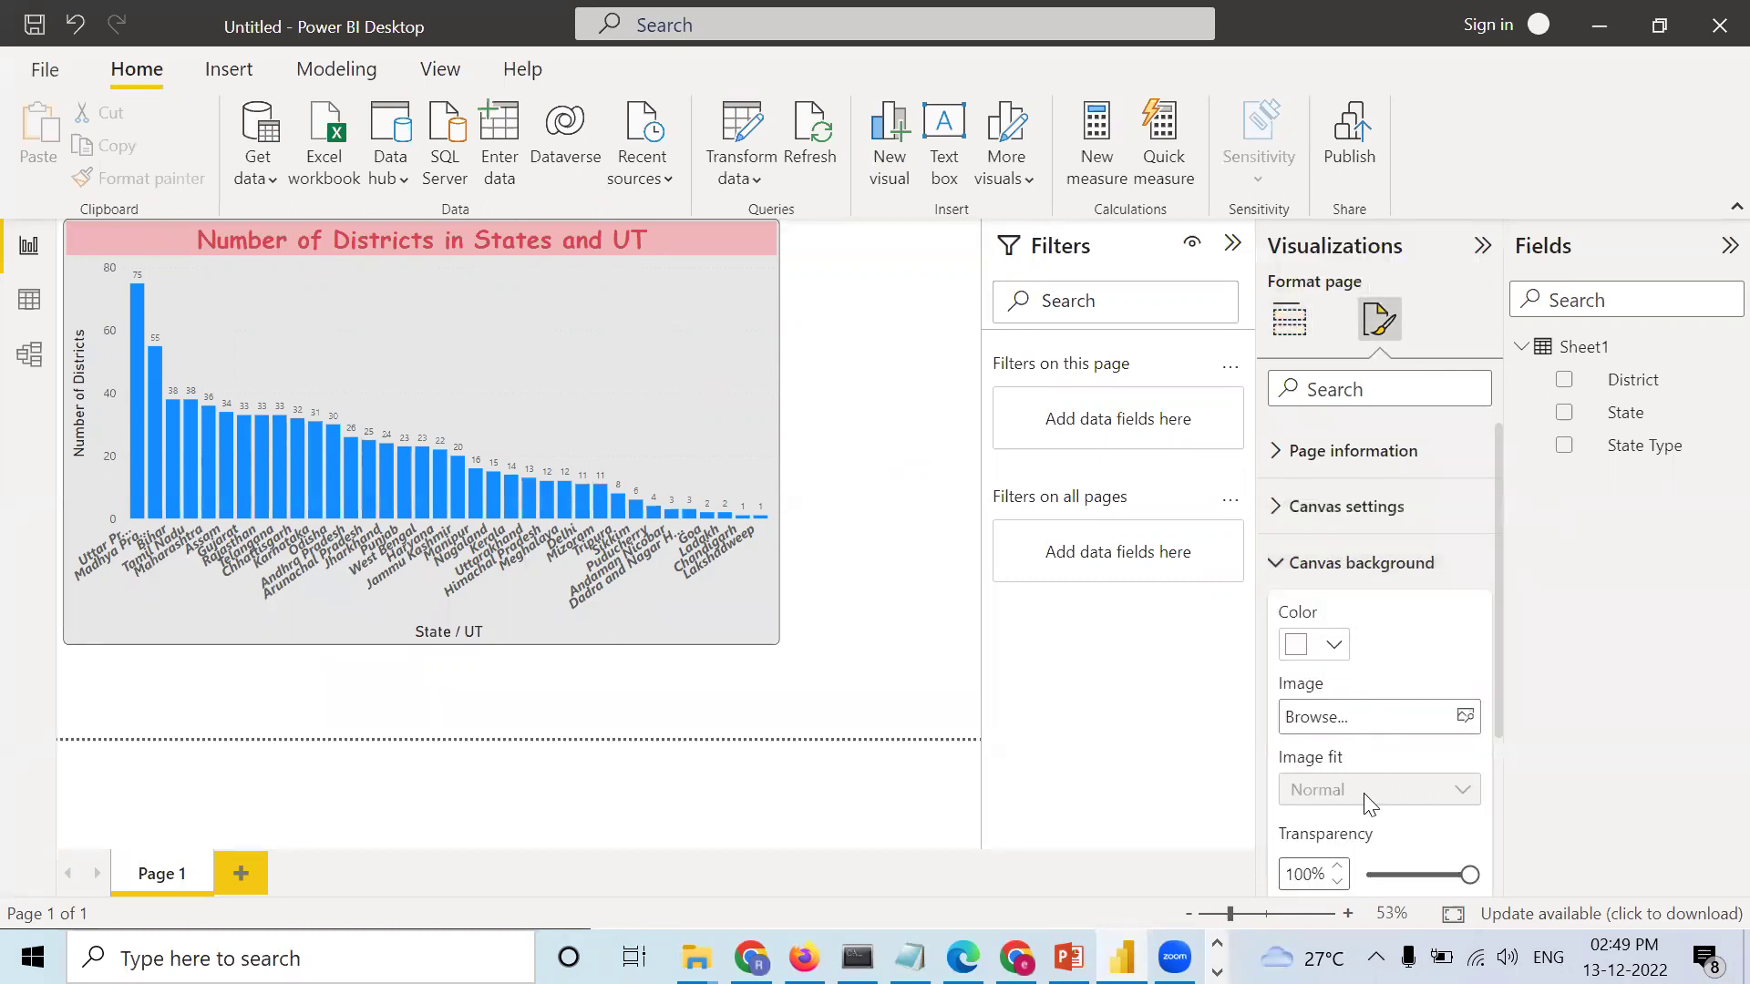
Step: Use the flag picture Untitled design(17) from Downloads as the canvas background image
click(1367, 719)
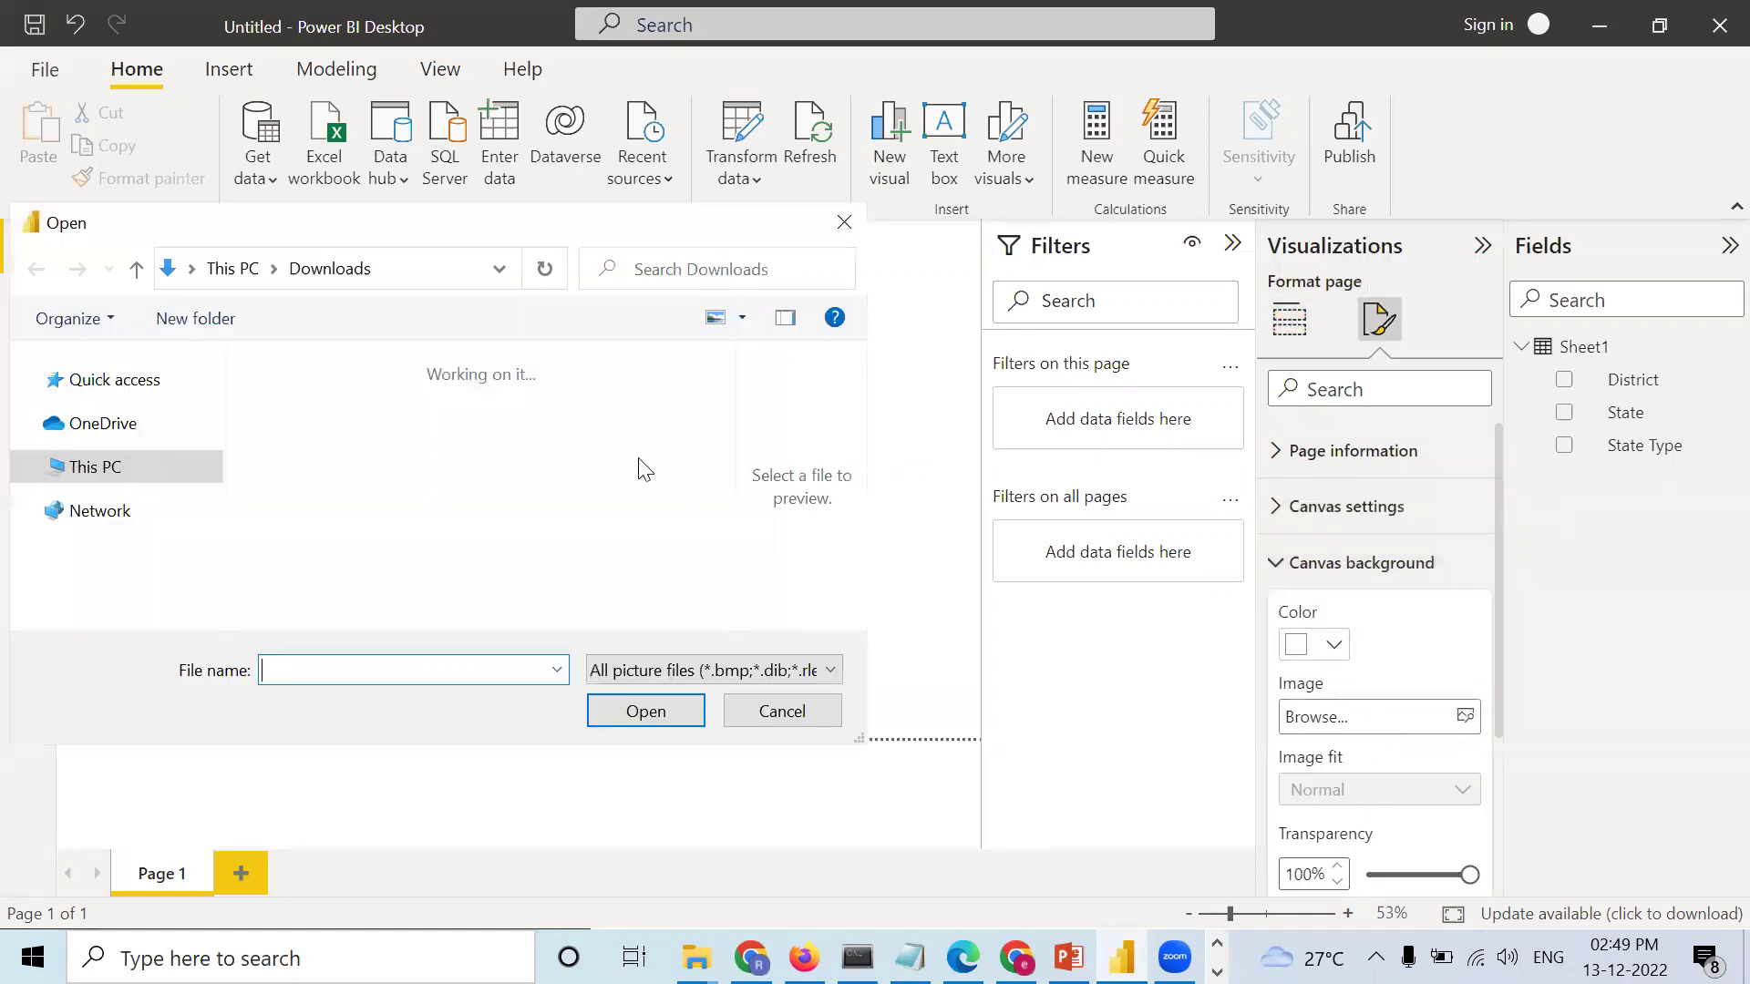
click(332, 501)
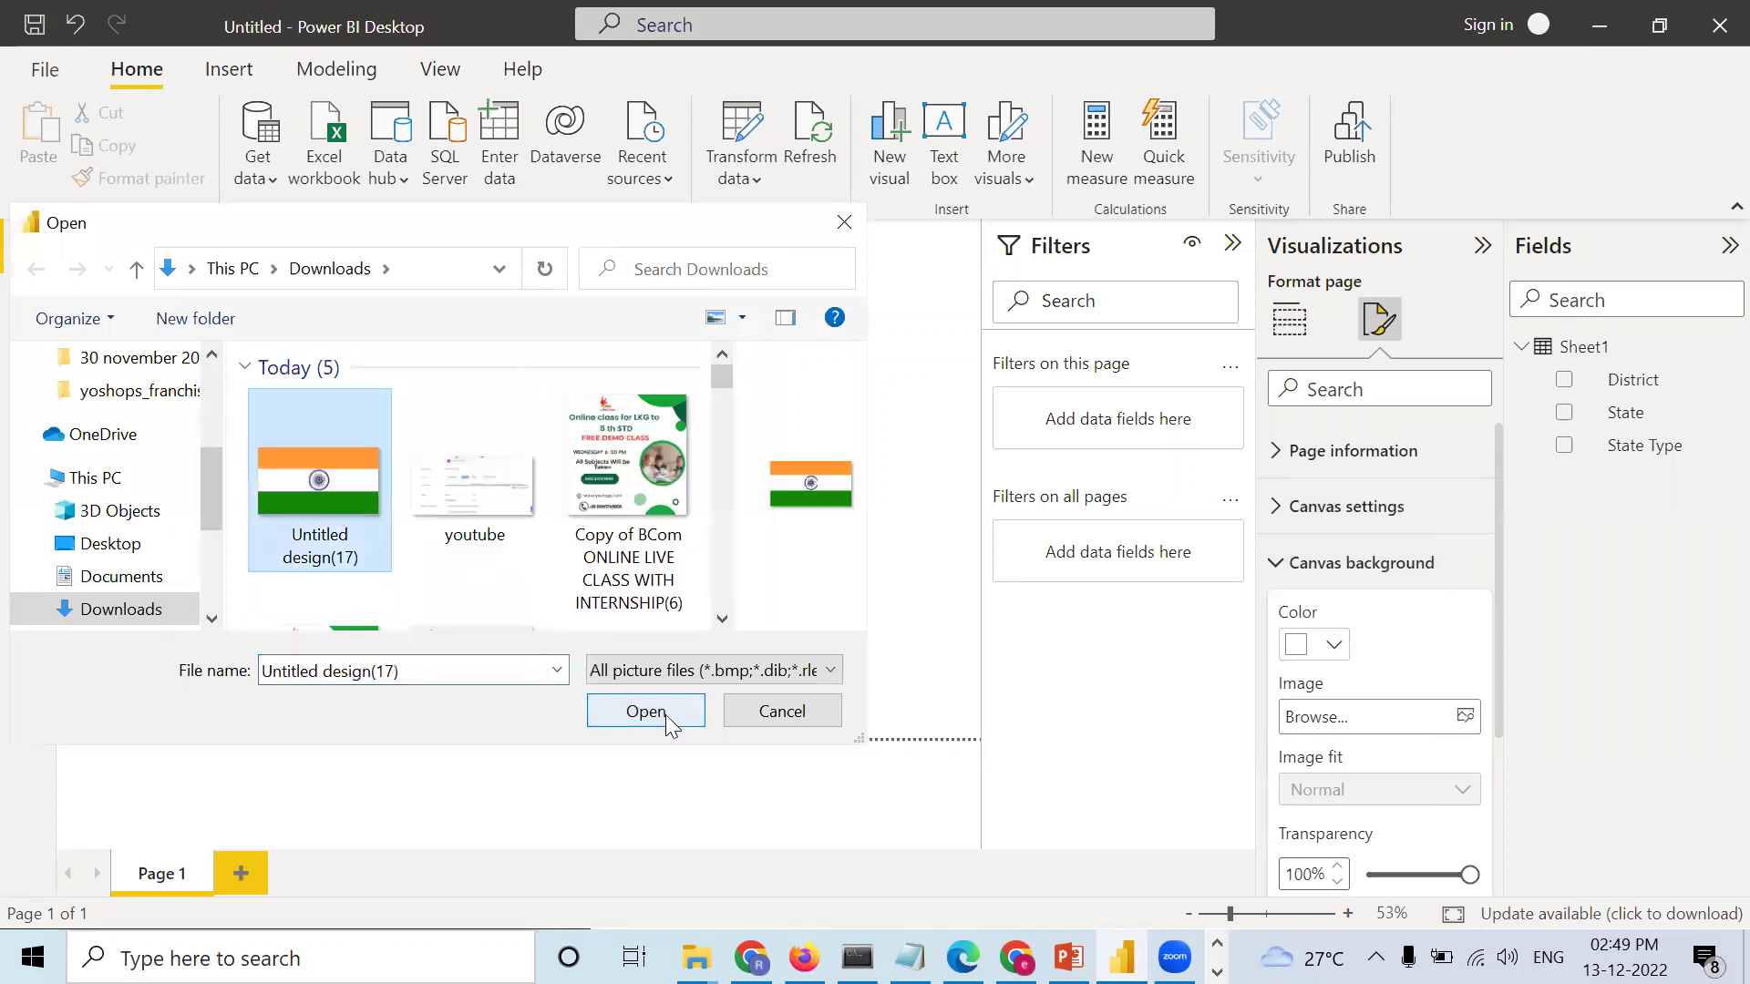
click(670, 719)
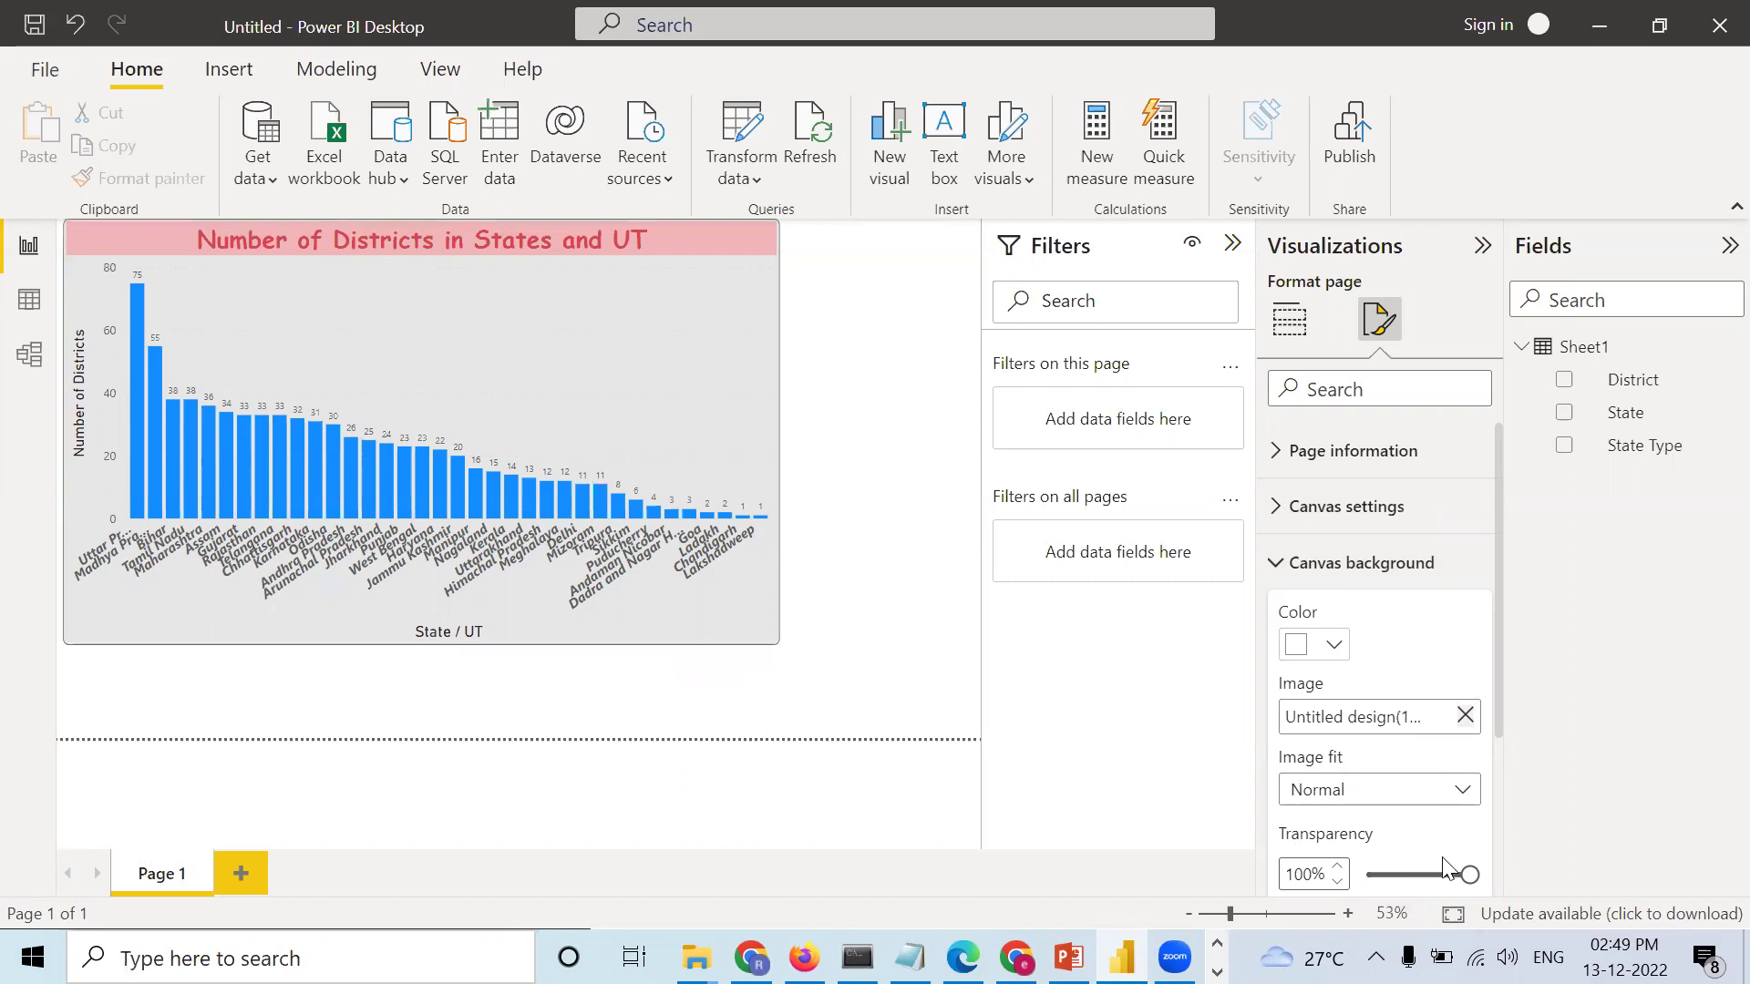
Step: Set the canvas background's transparency to 38% and remove its image
drag(1465, 875, 1403, 872)
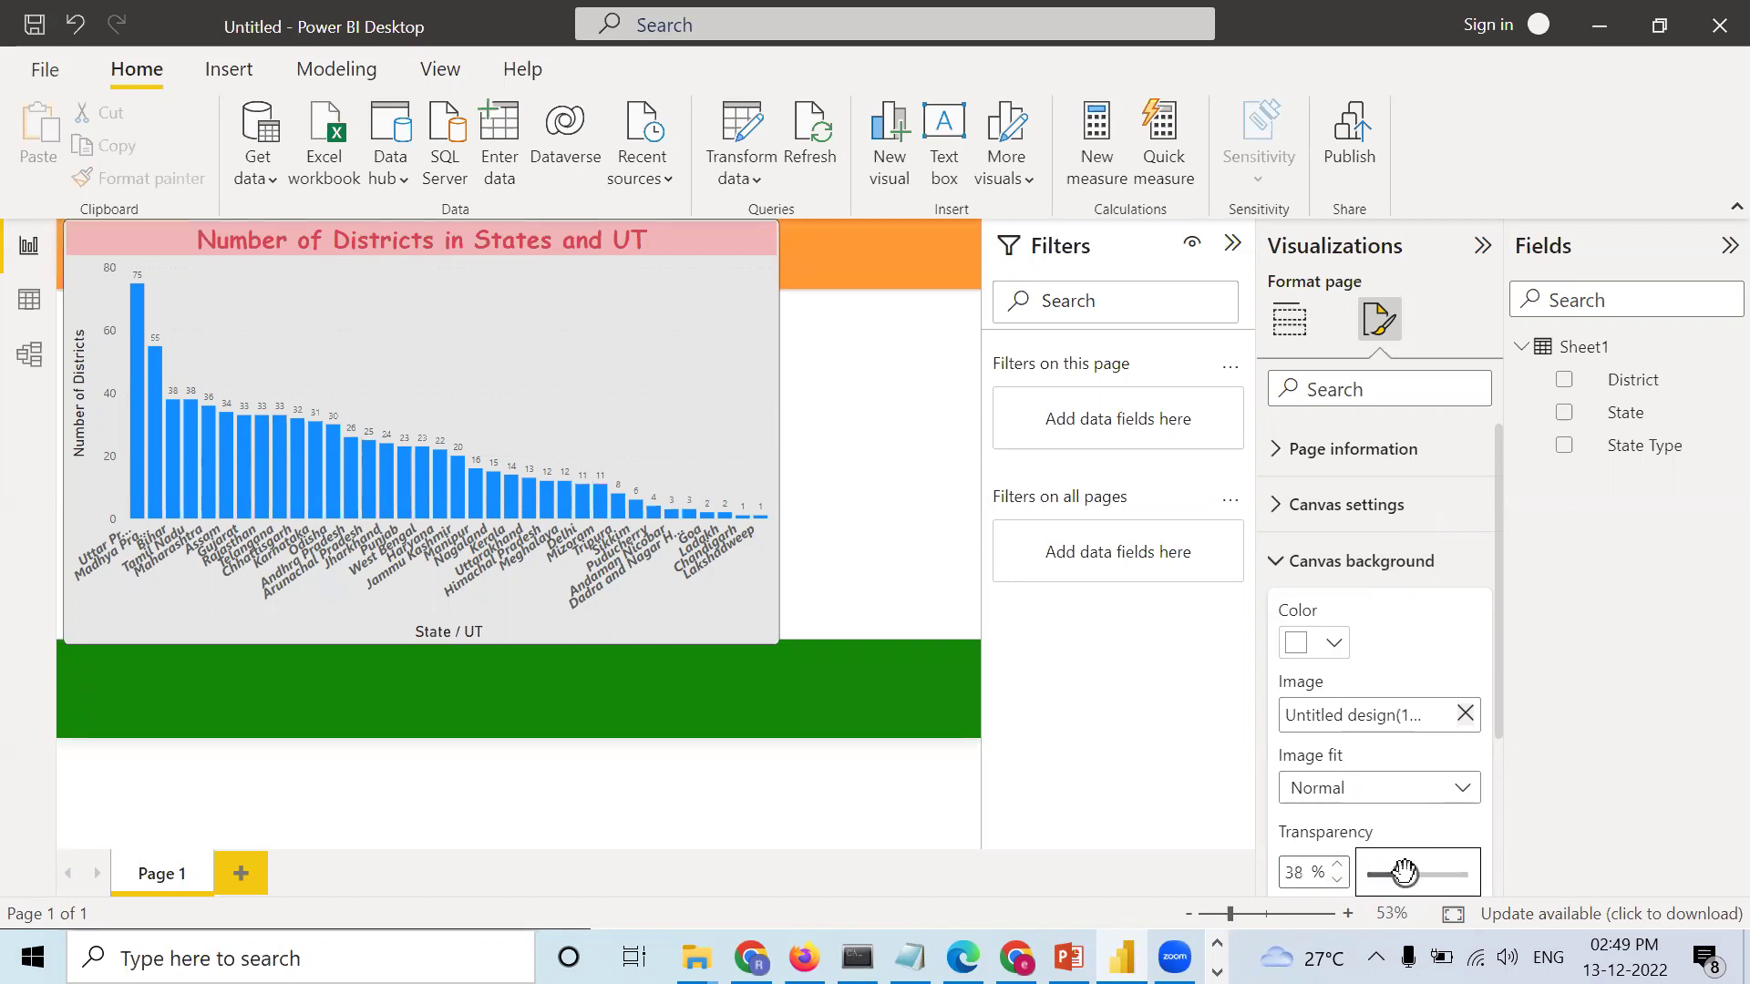
click(1464, 713)
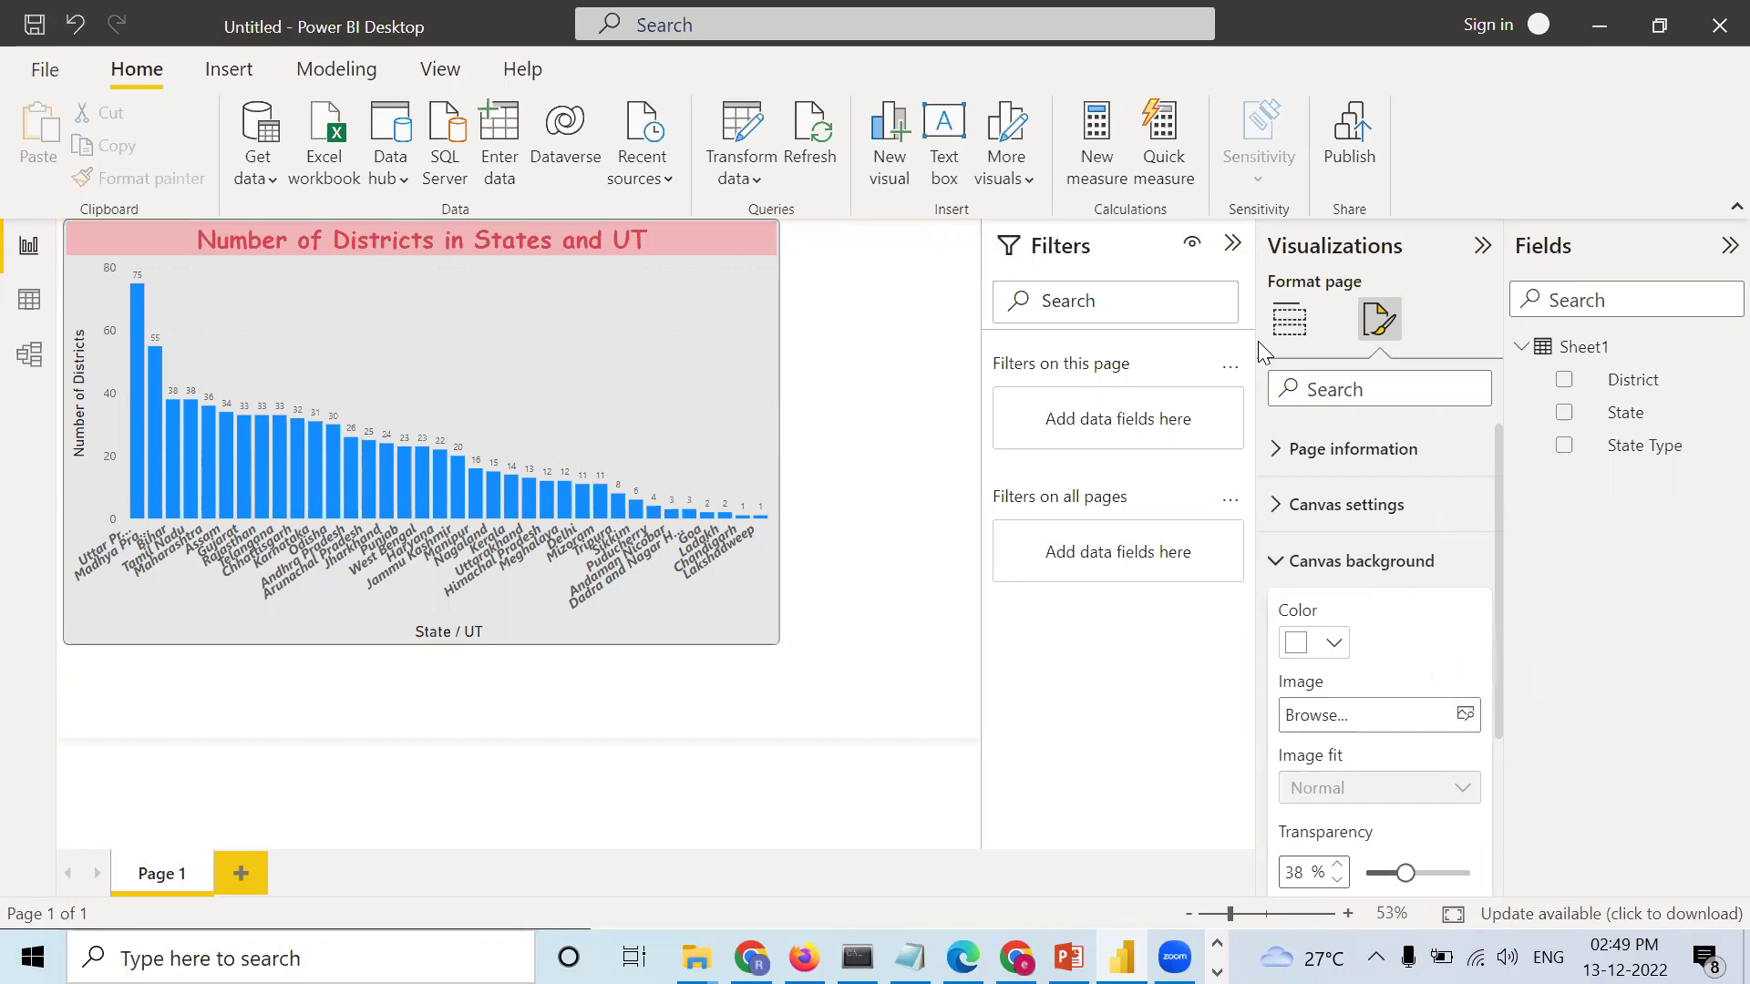
Step: Use the flag picture Untitled design(17) from Downloads as the districts chart's plot area background
click(609, 376)
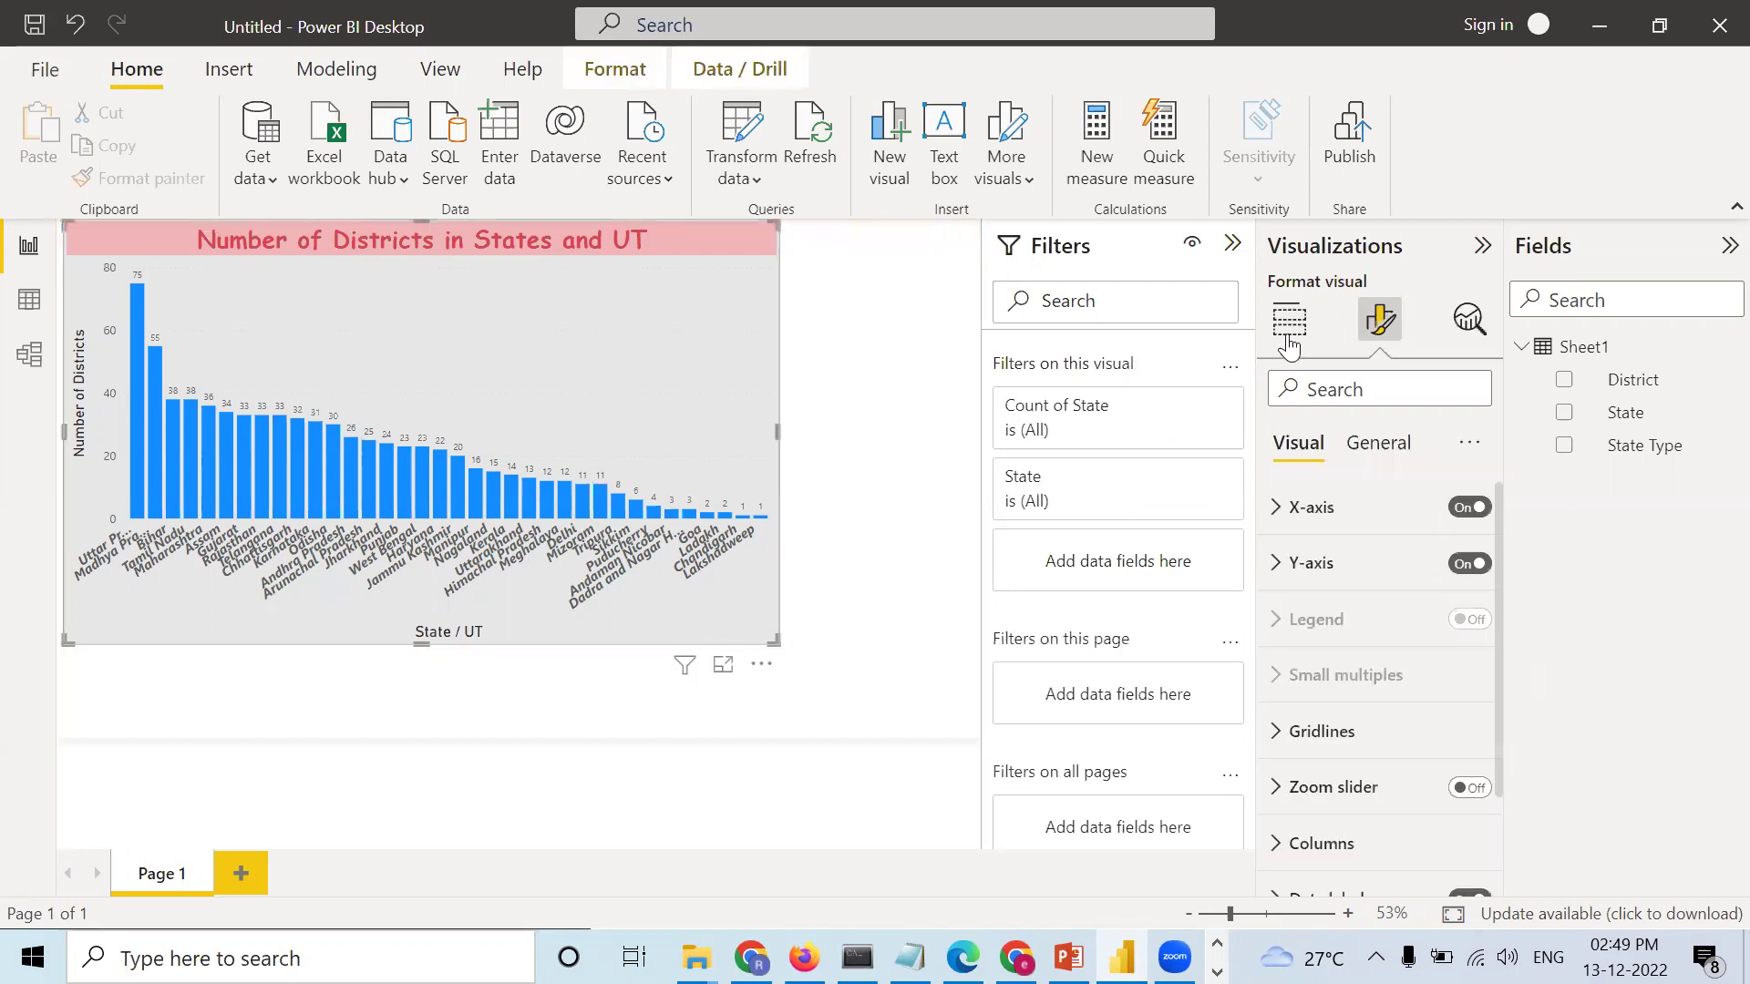
click(1288, 339)
click(1379, 319)
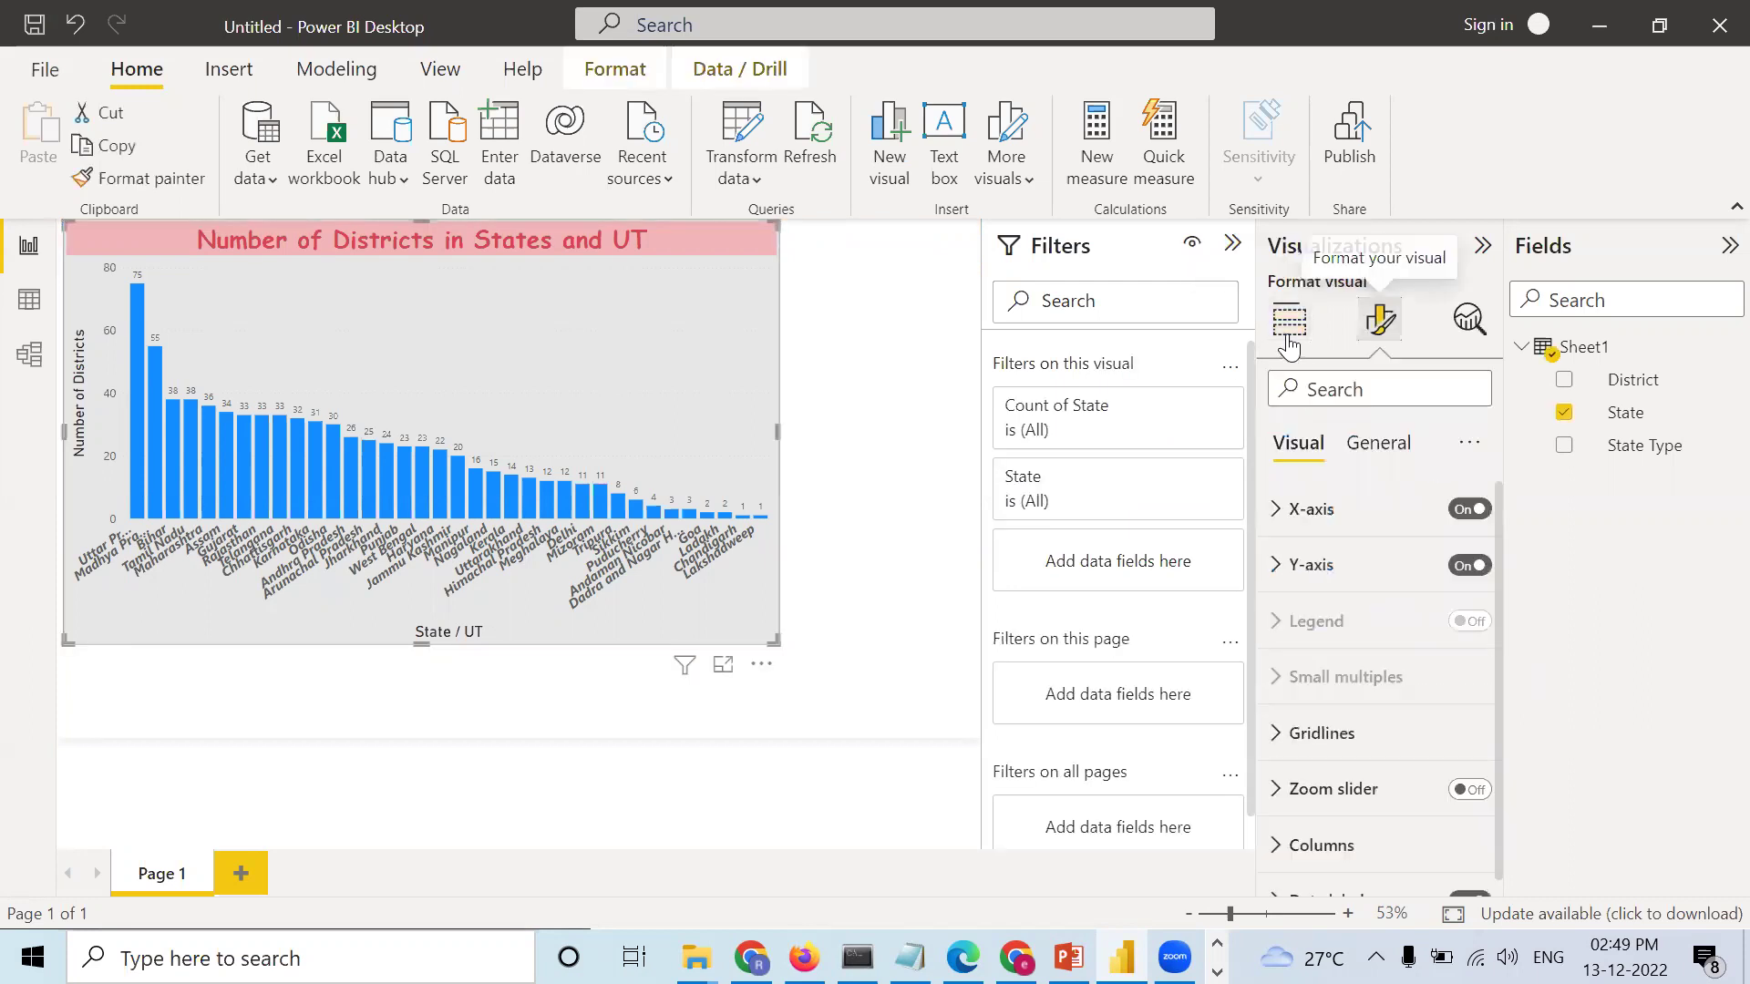
scroll(1358, 724, down, 2)
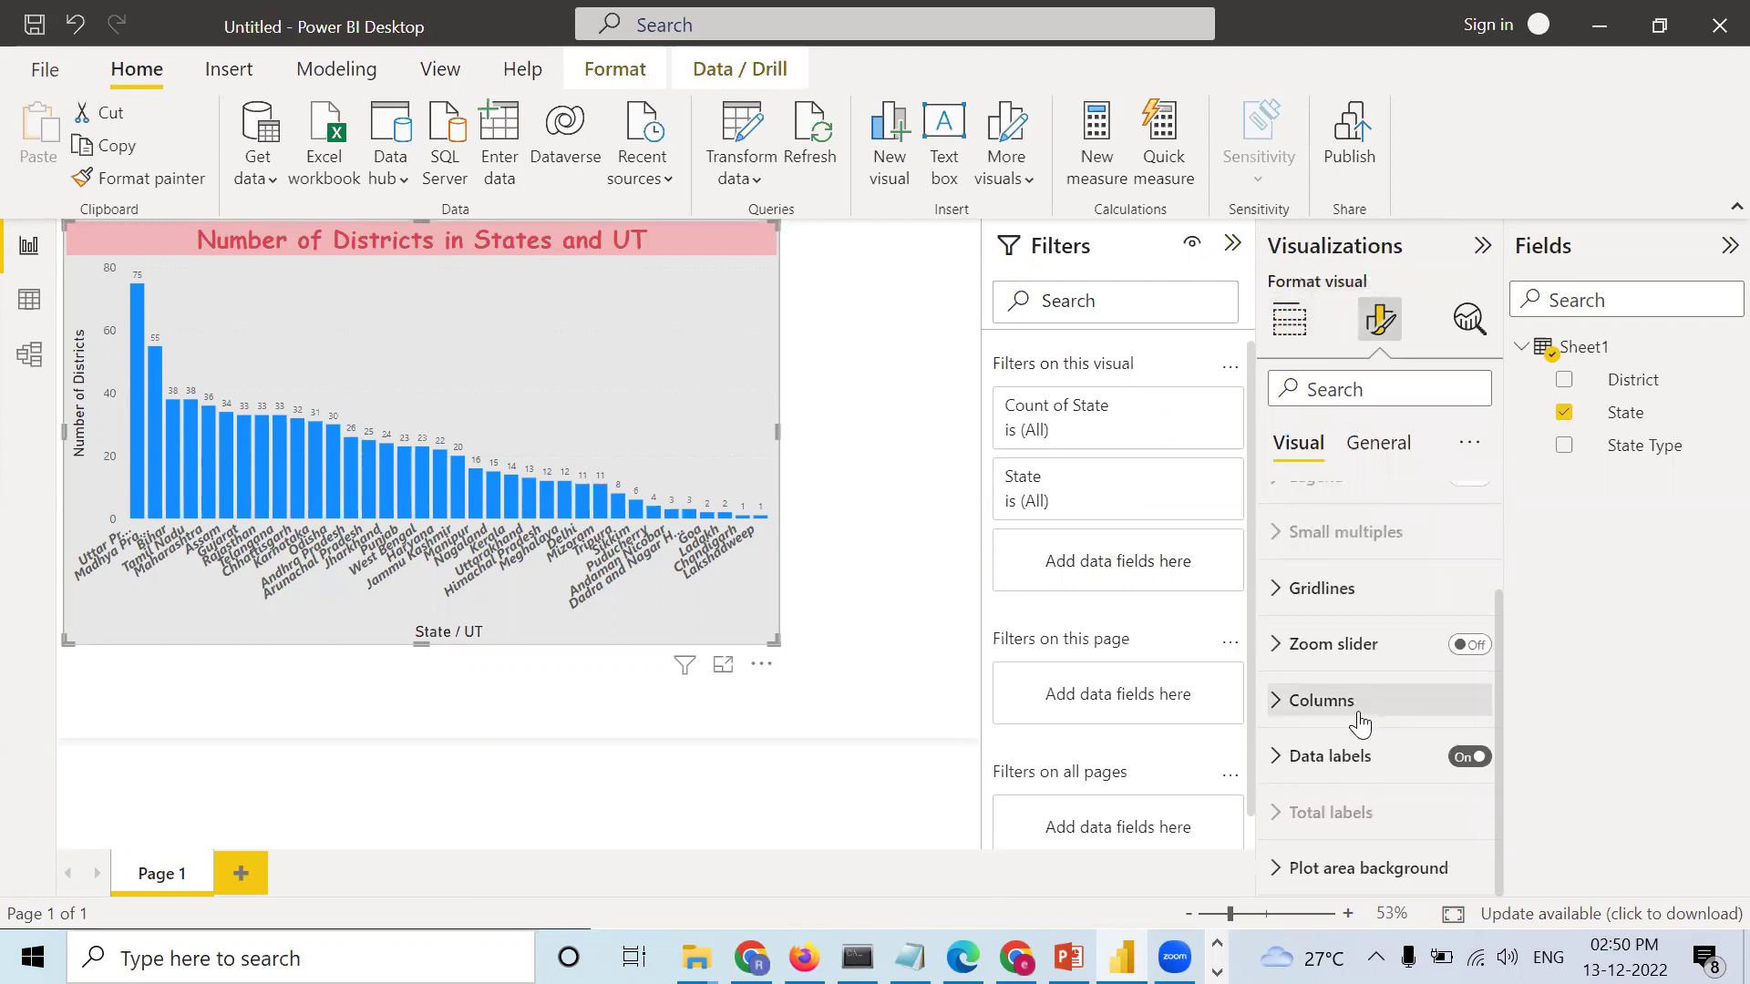
click(1374, 867)
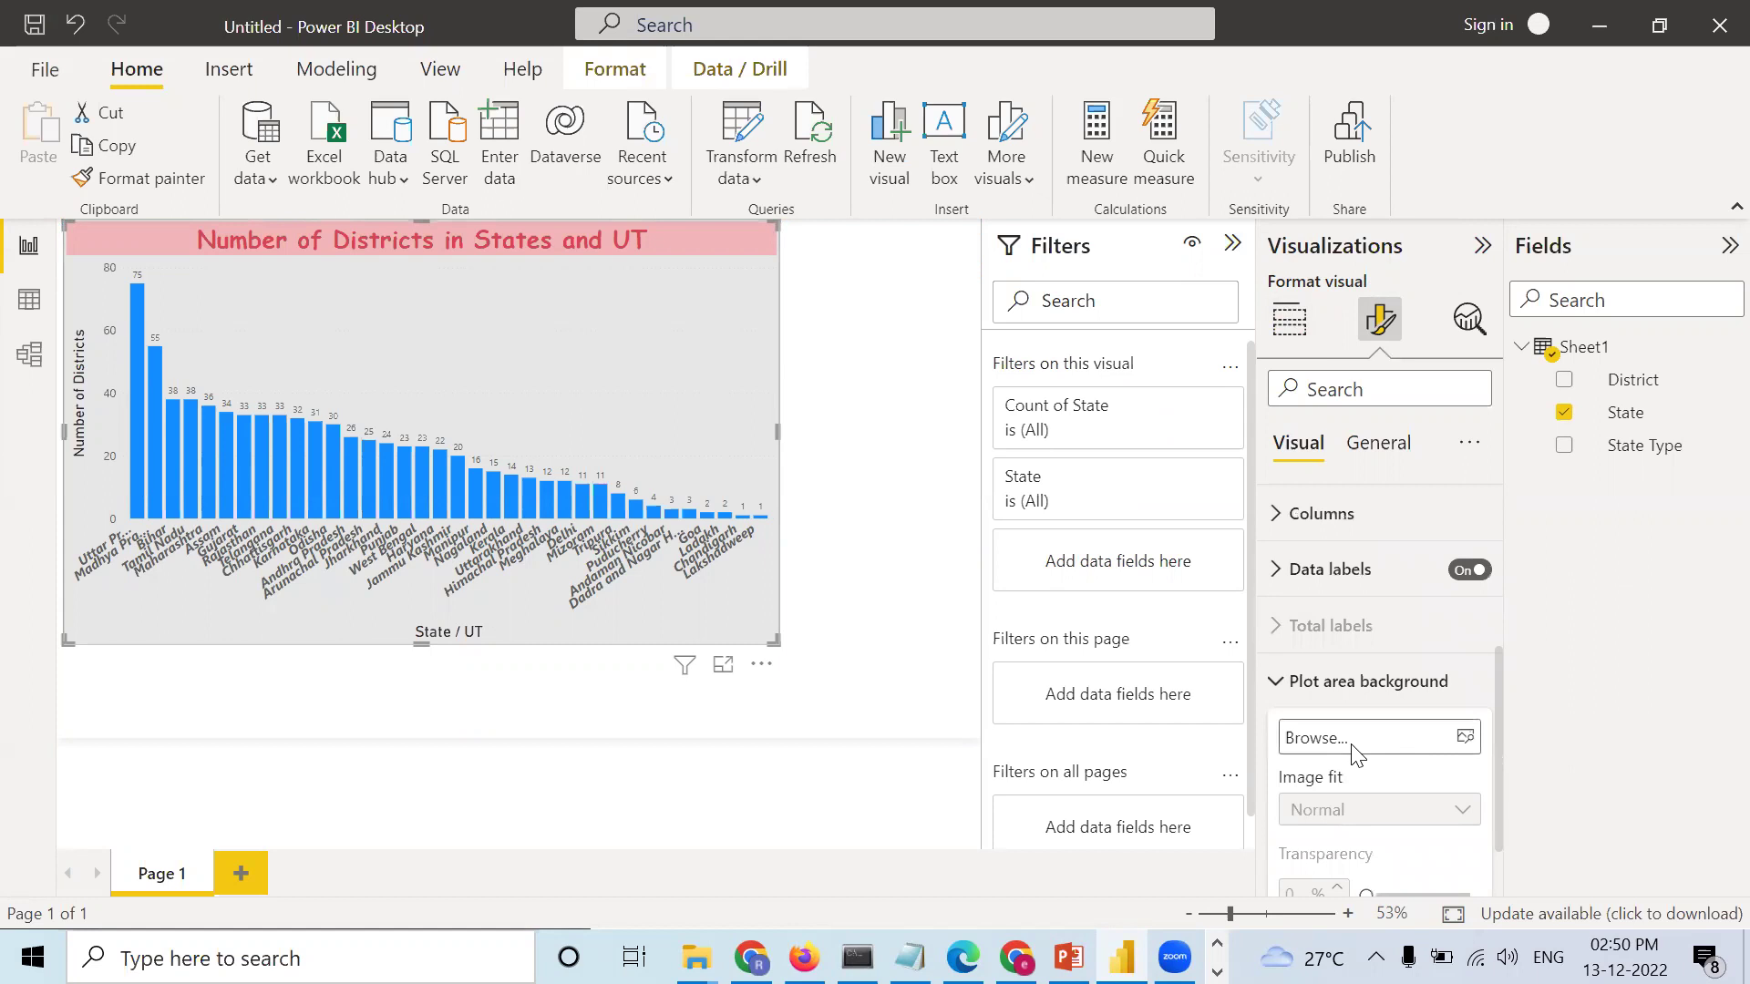
click(1353, 747)
click(336, 459)
click(646, 711)
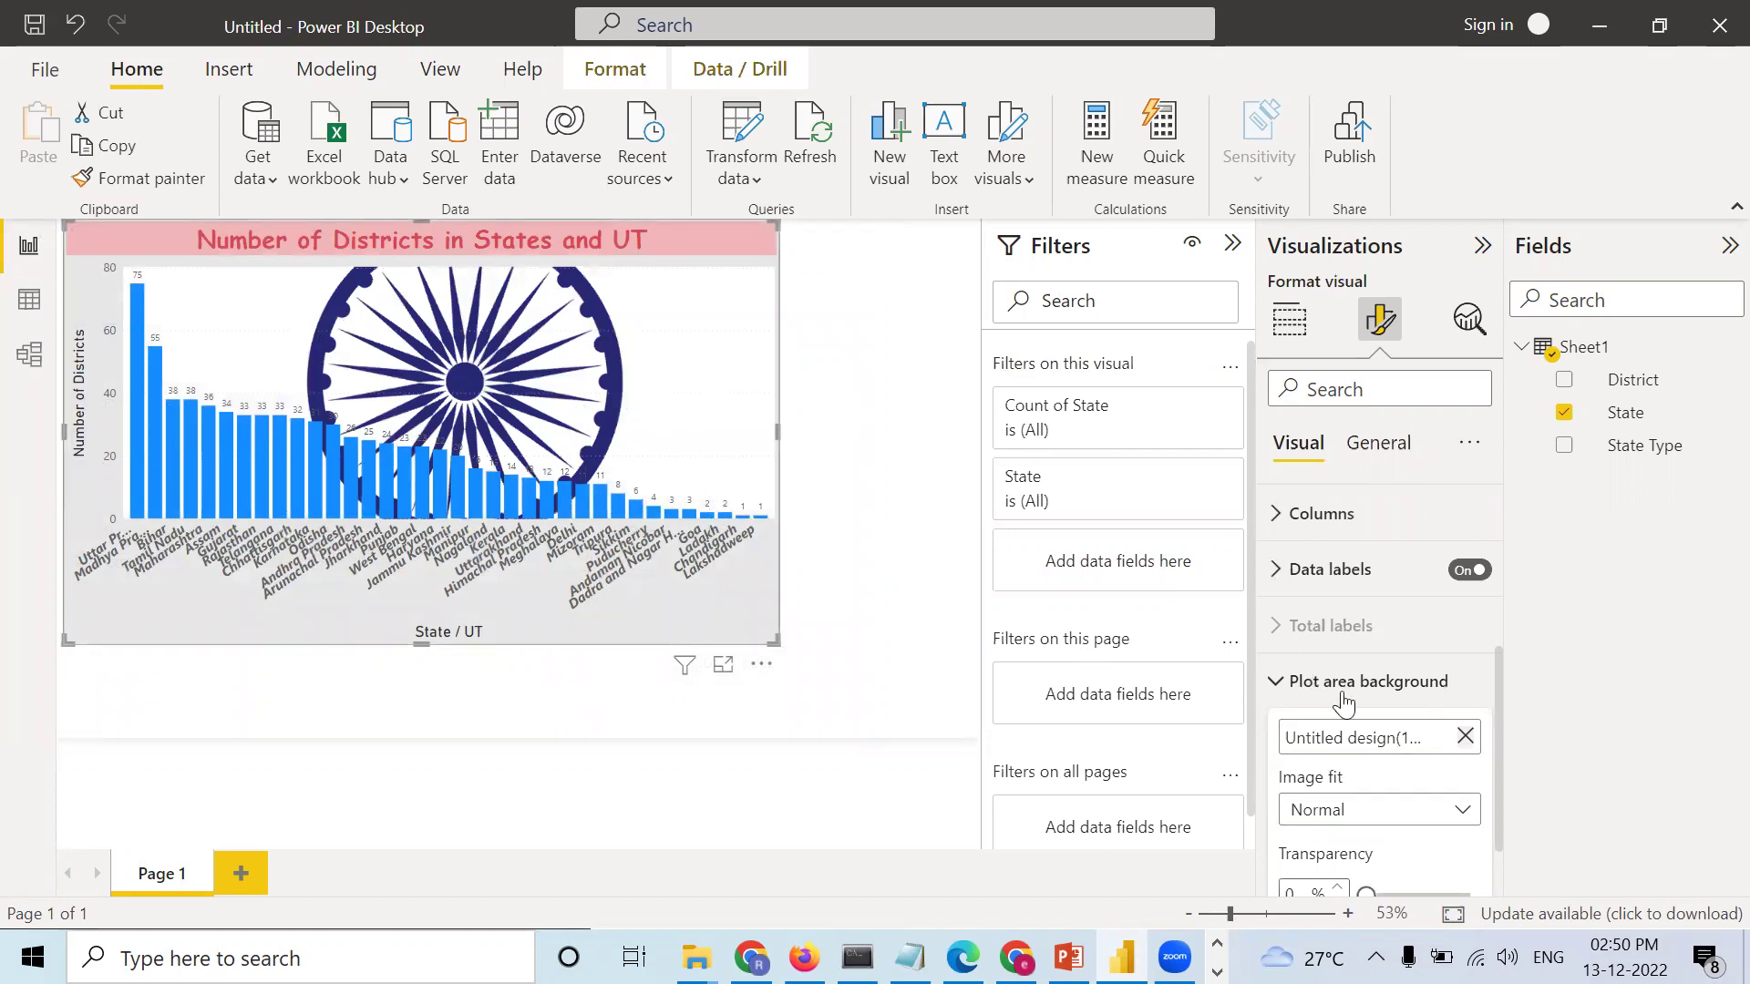
Step: Set the plot area background's image fit to Fit and its transparency to 81%
click(1373, 813)
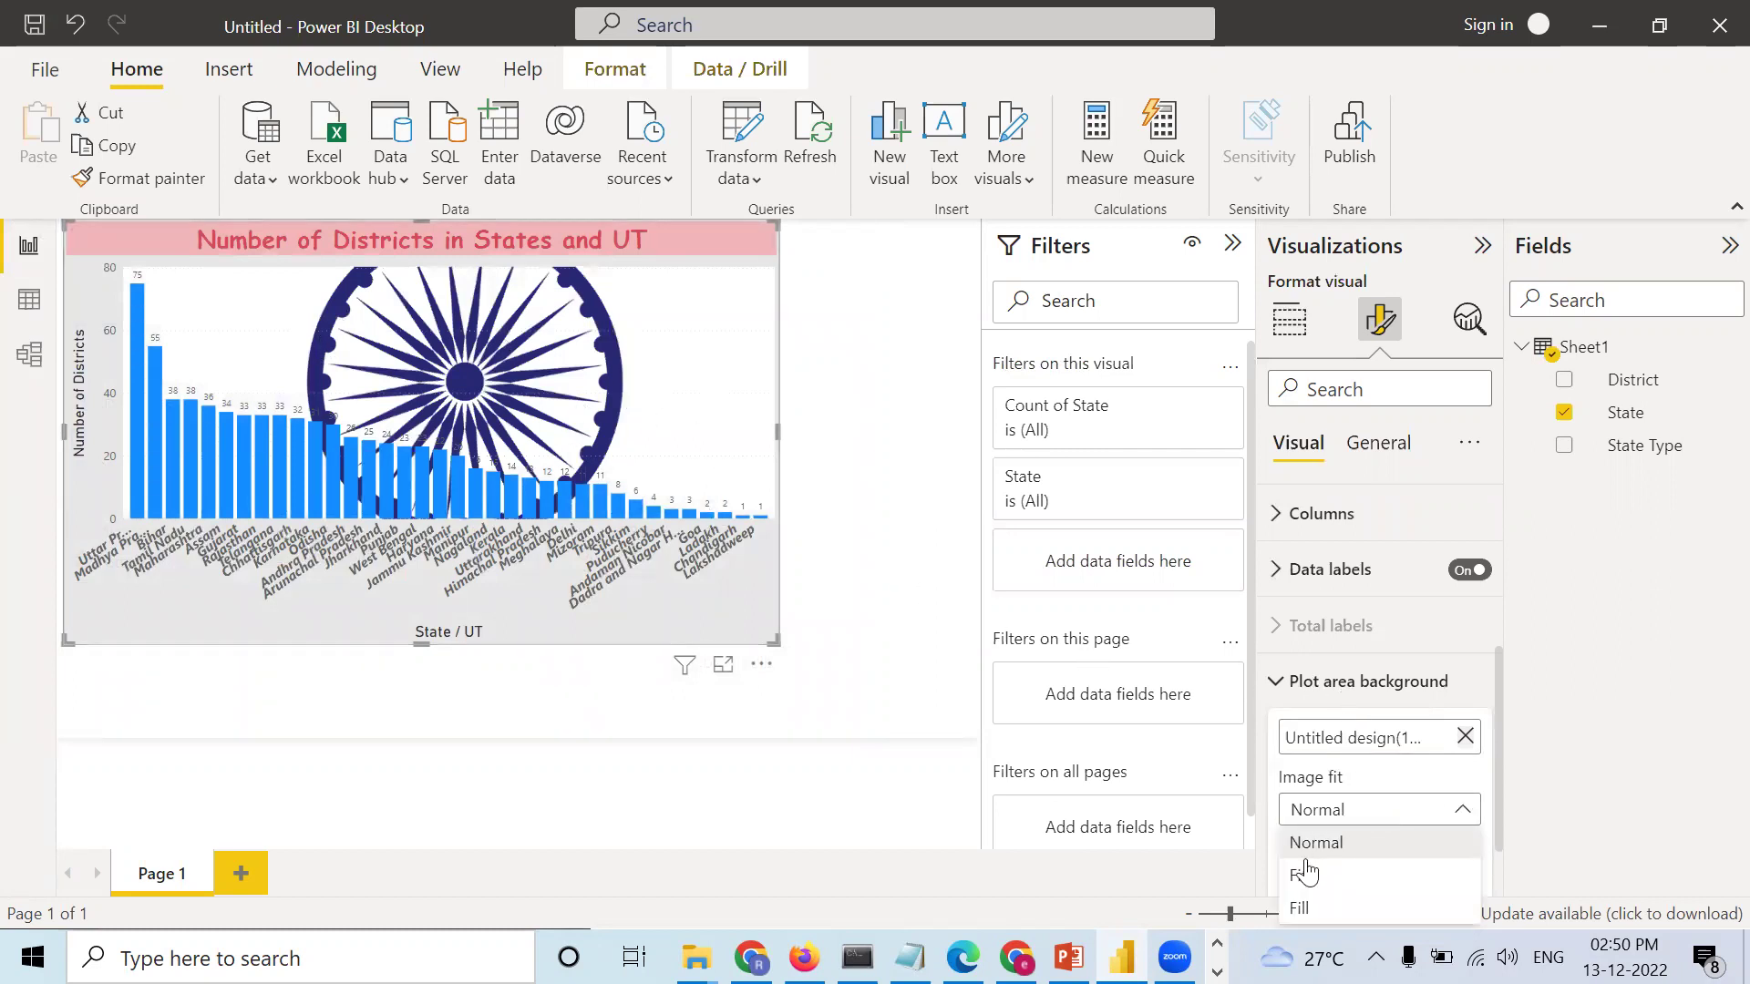
click(1306, 875)
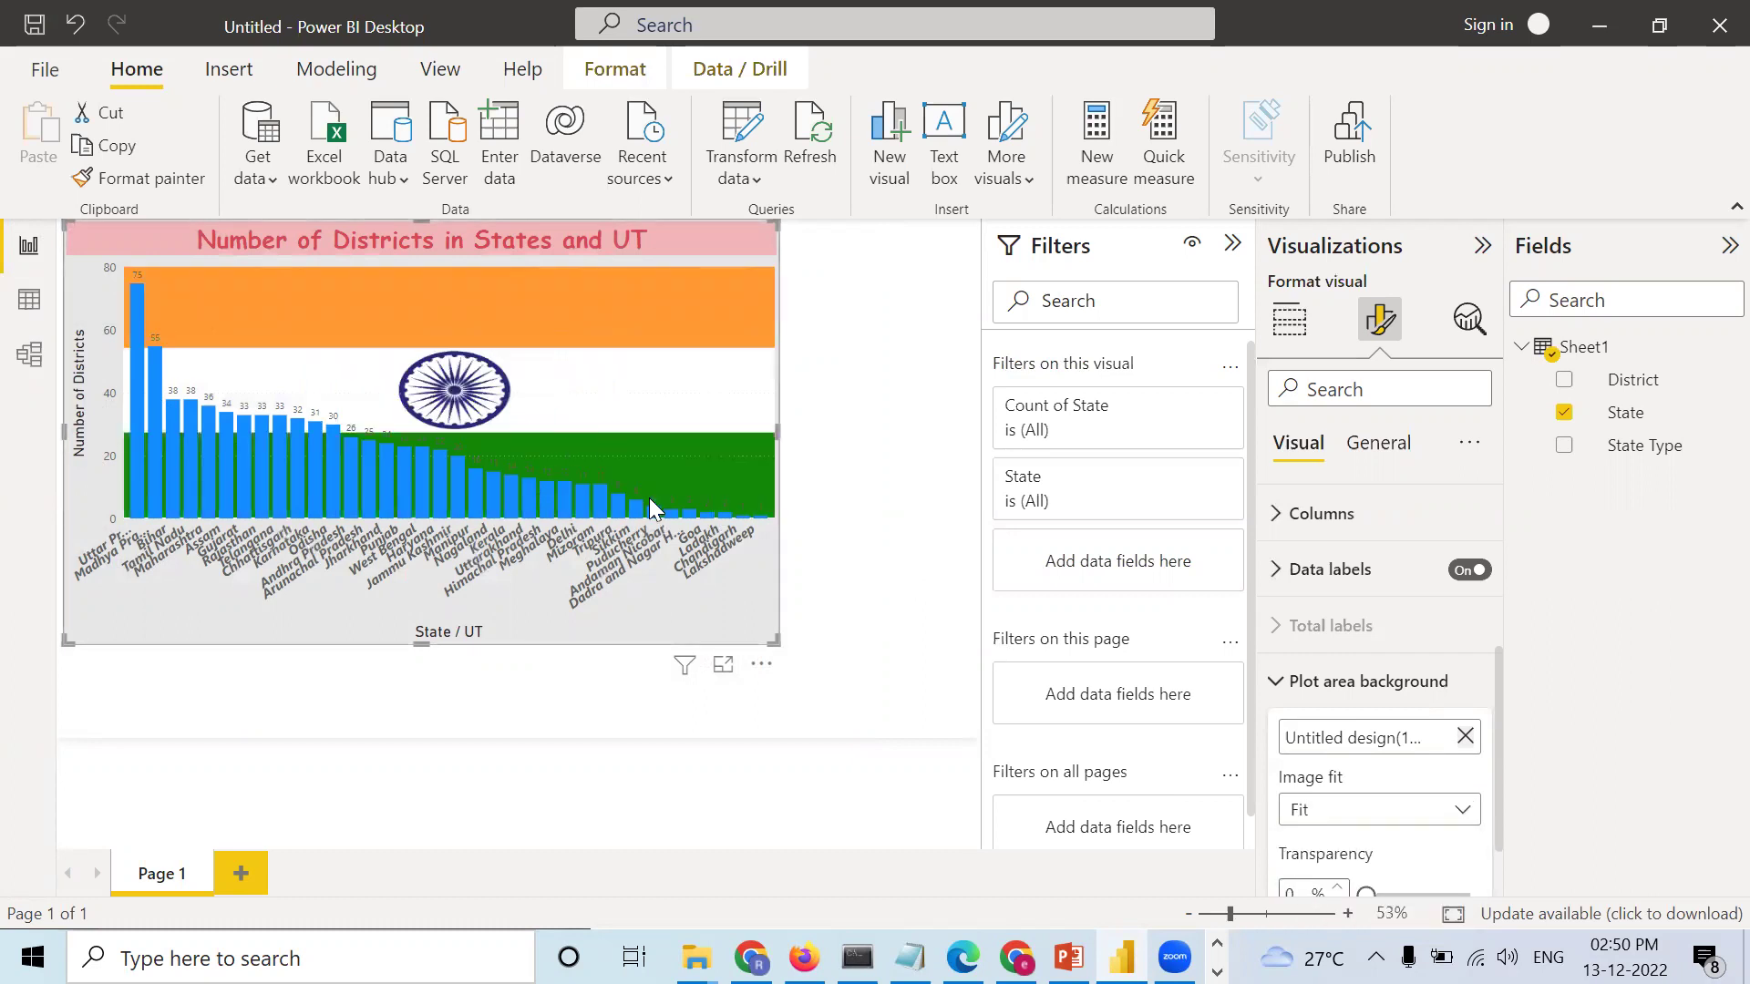
scroll(1301, 793, down, 1)
drag(1366, 805, 1424, 806)
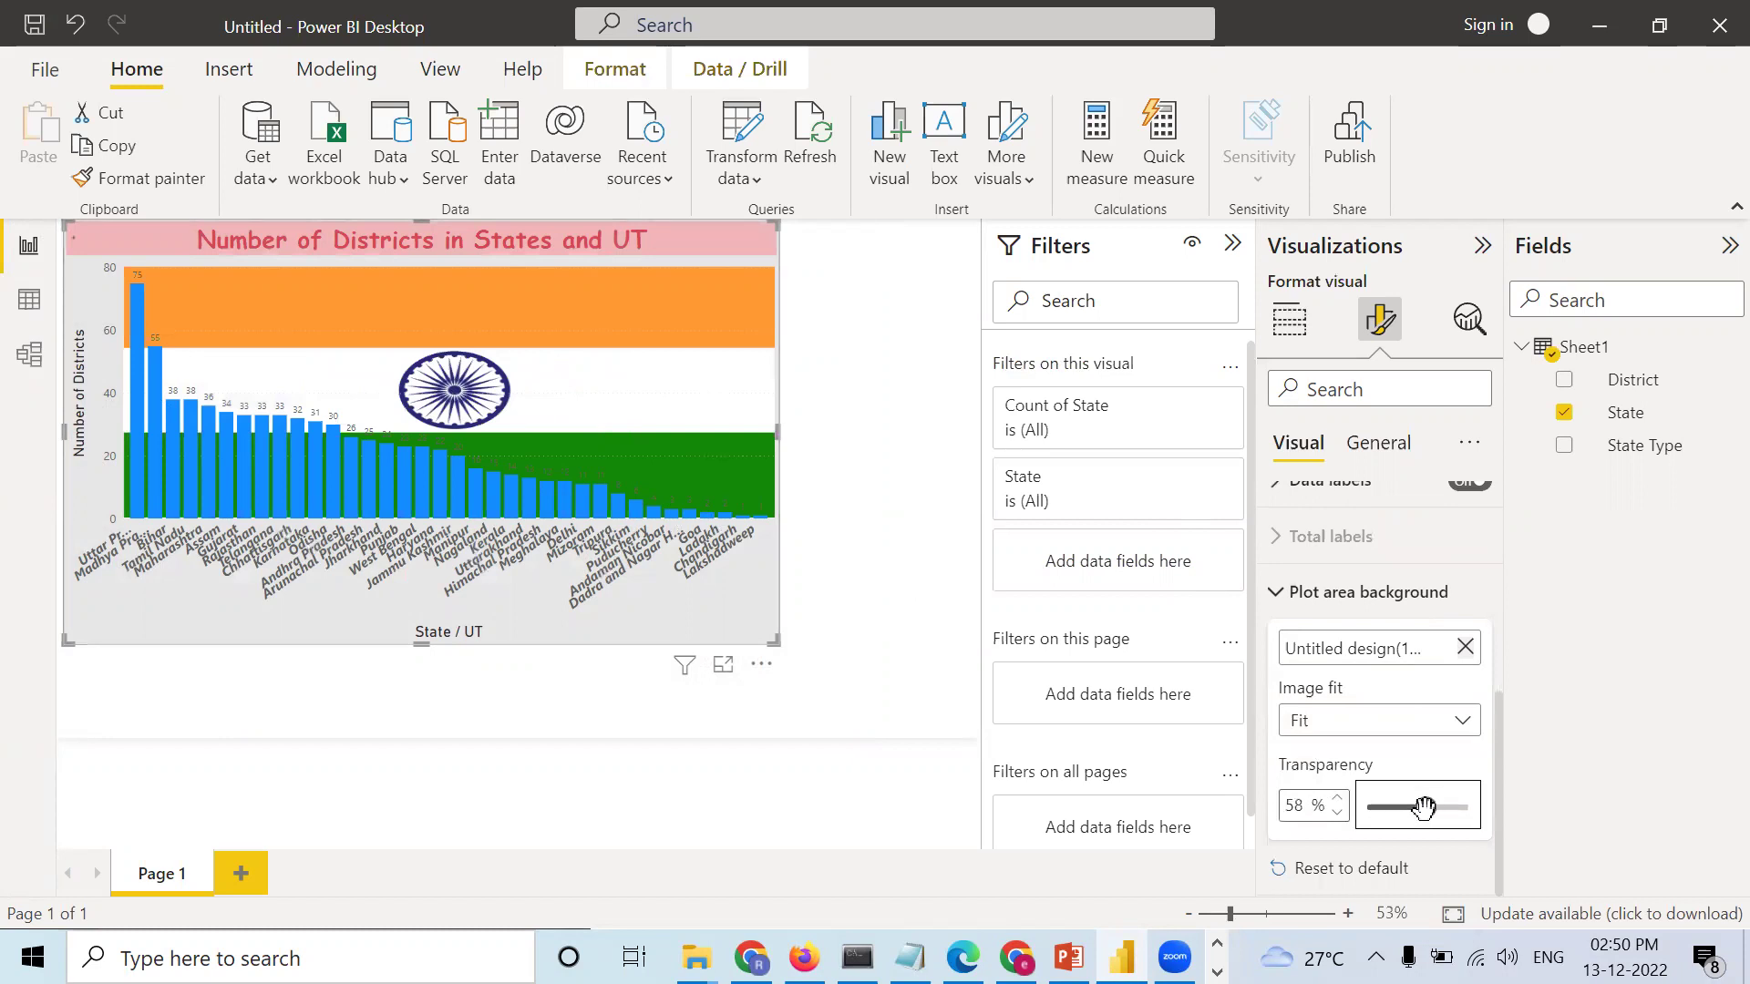
drag(1426, 807, 1449, 807)
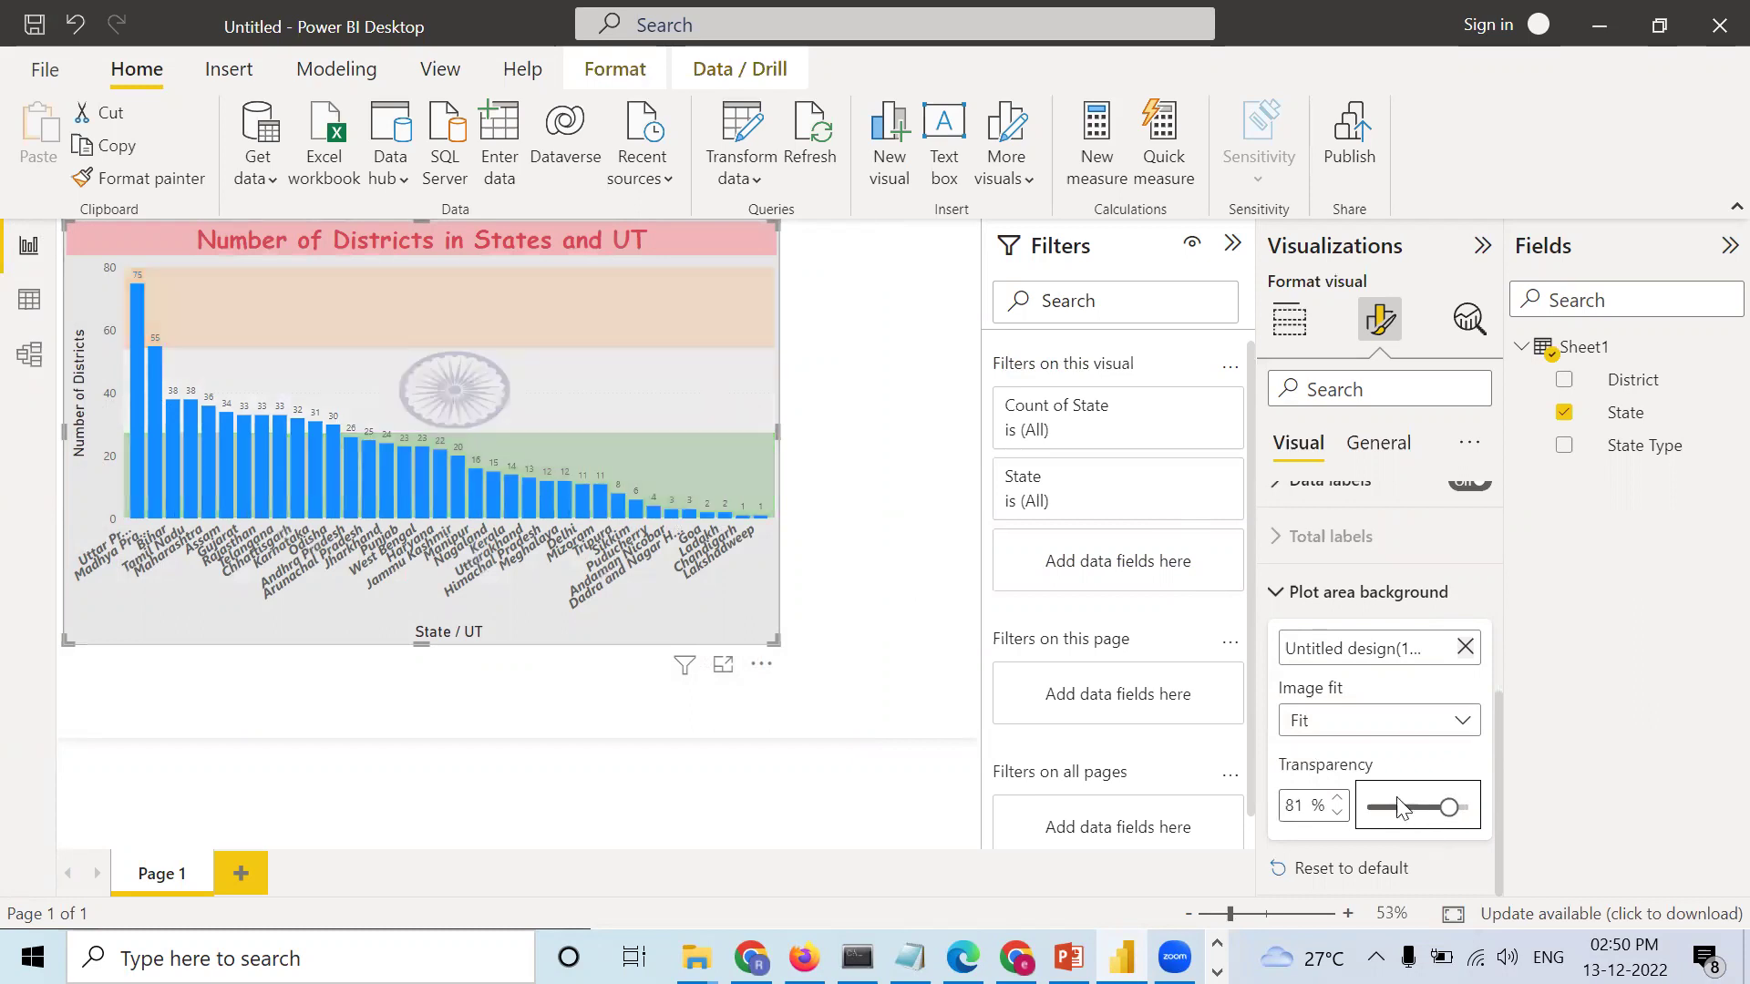
click(898, 466)
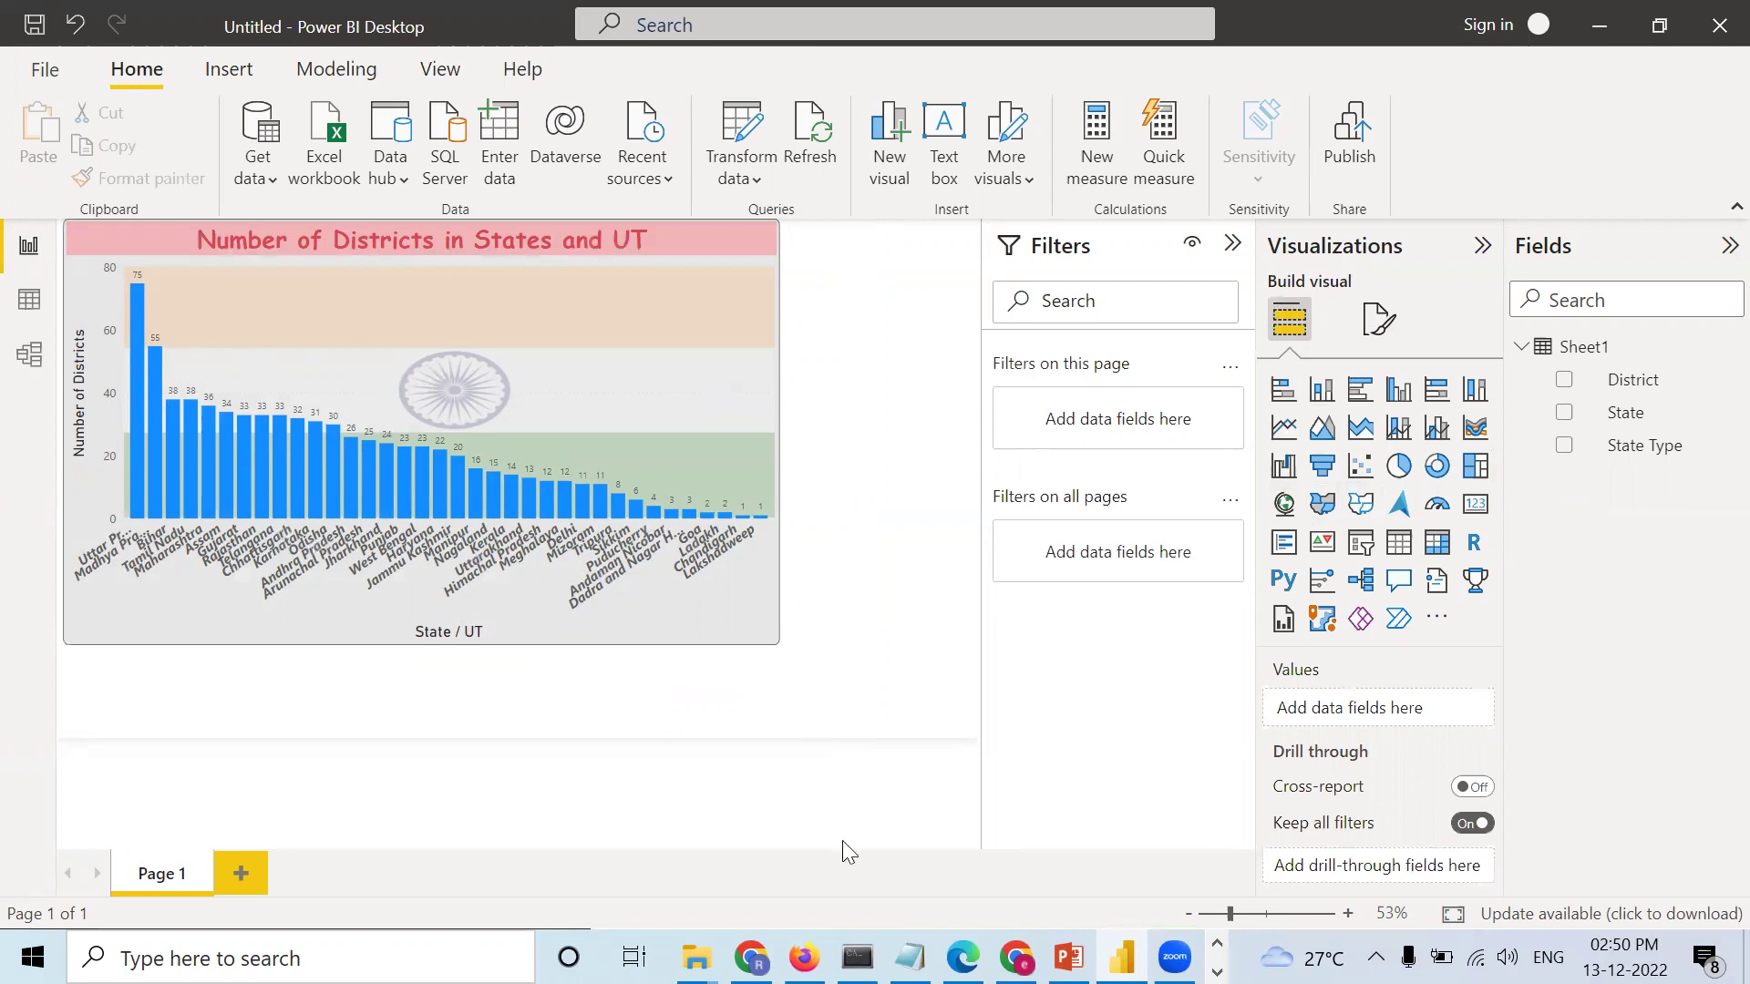
Step: Look at the Zoom meeting recording folder in File Explorer and return to the report
mouse_move(695, 957)
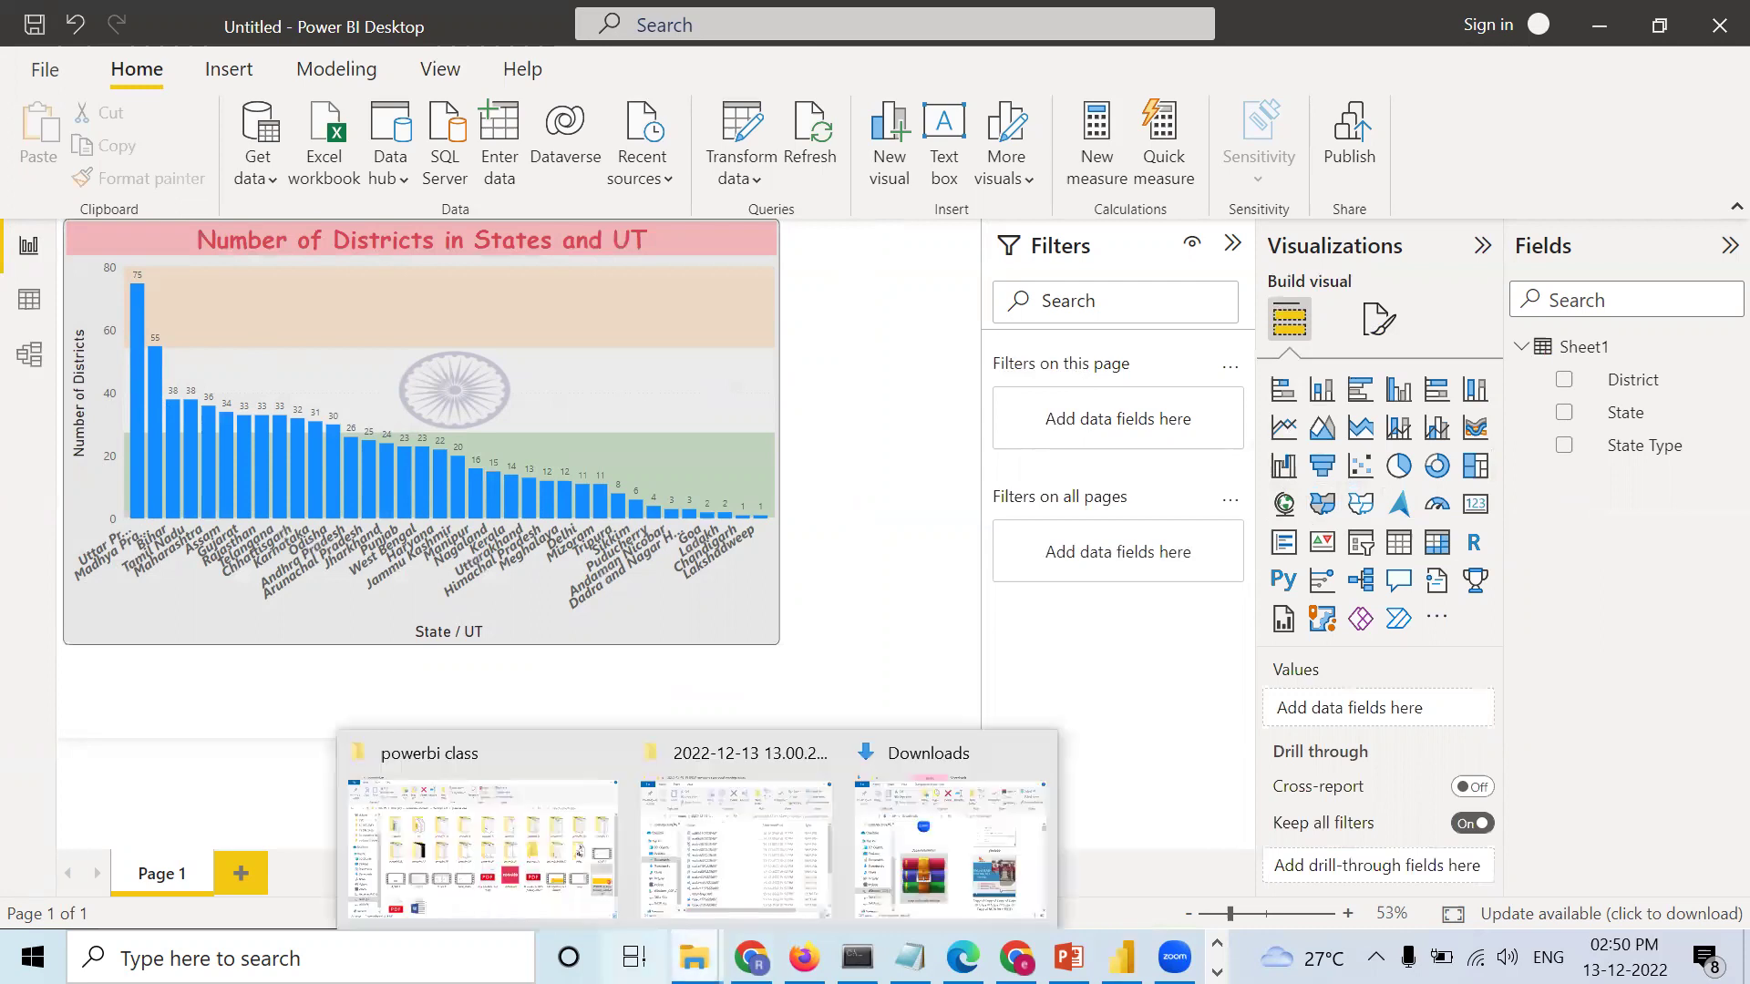
click(664, 877)
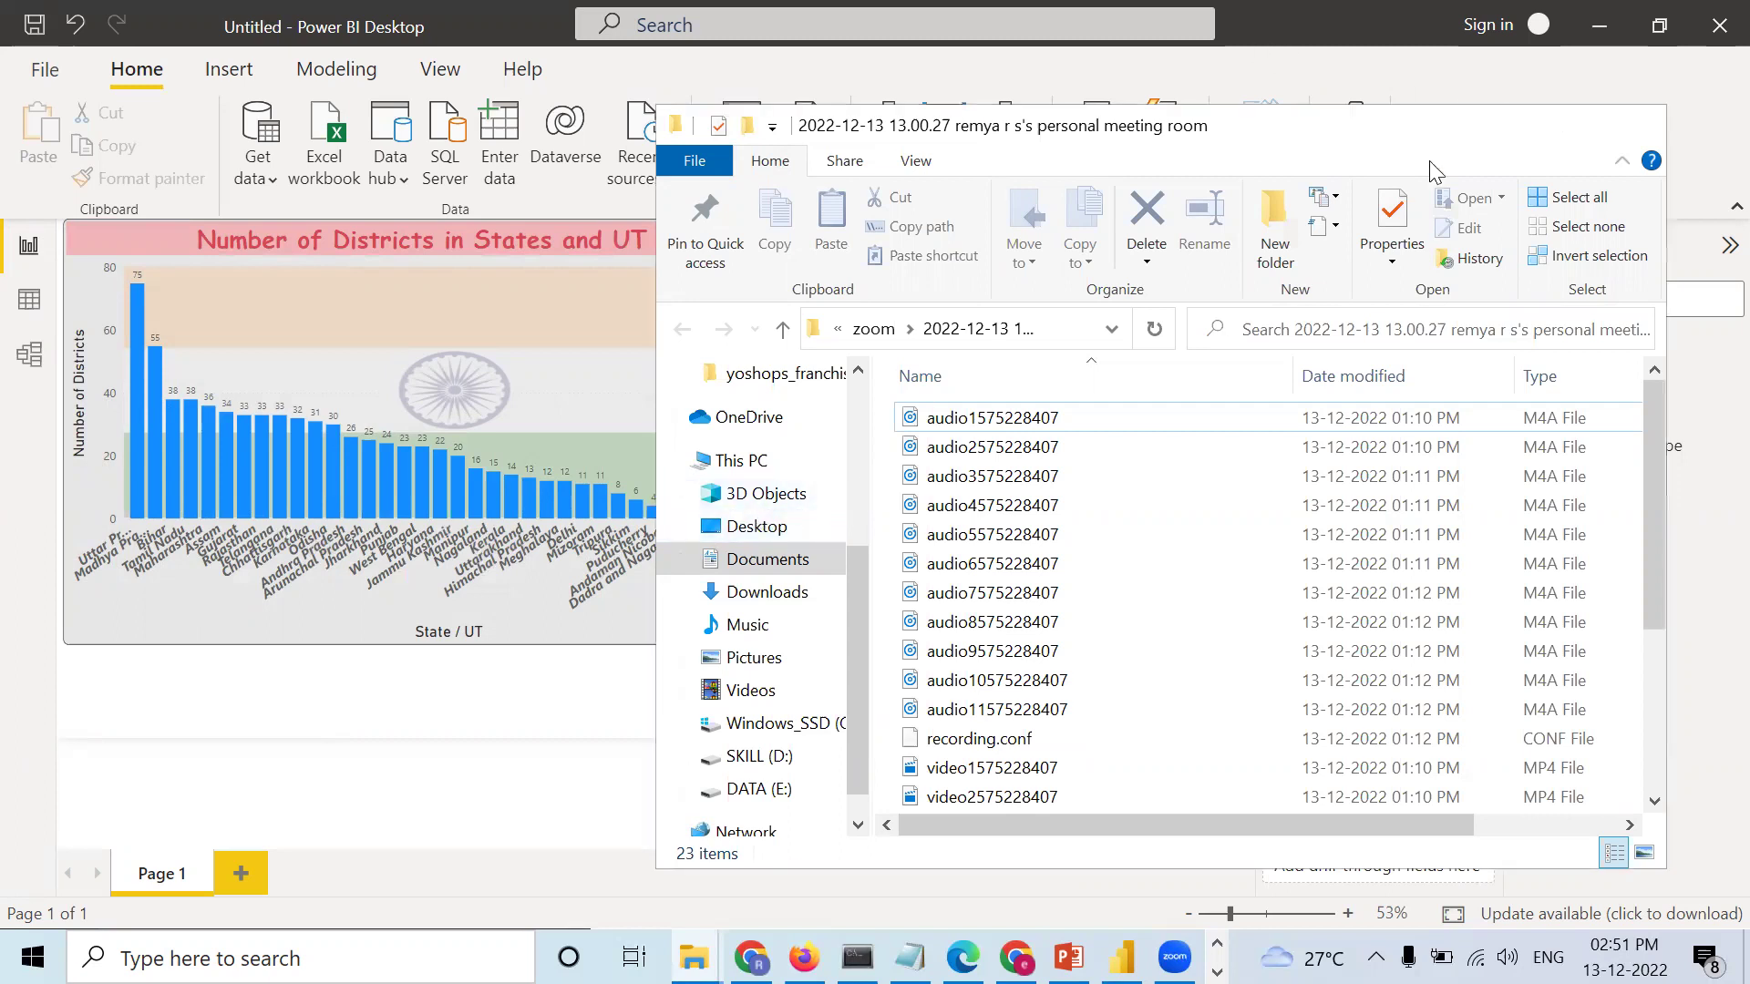
click(1504, 132)
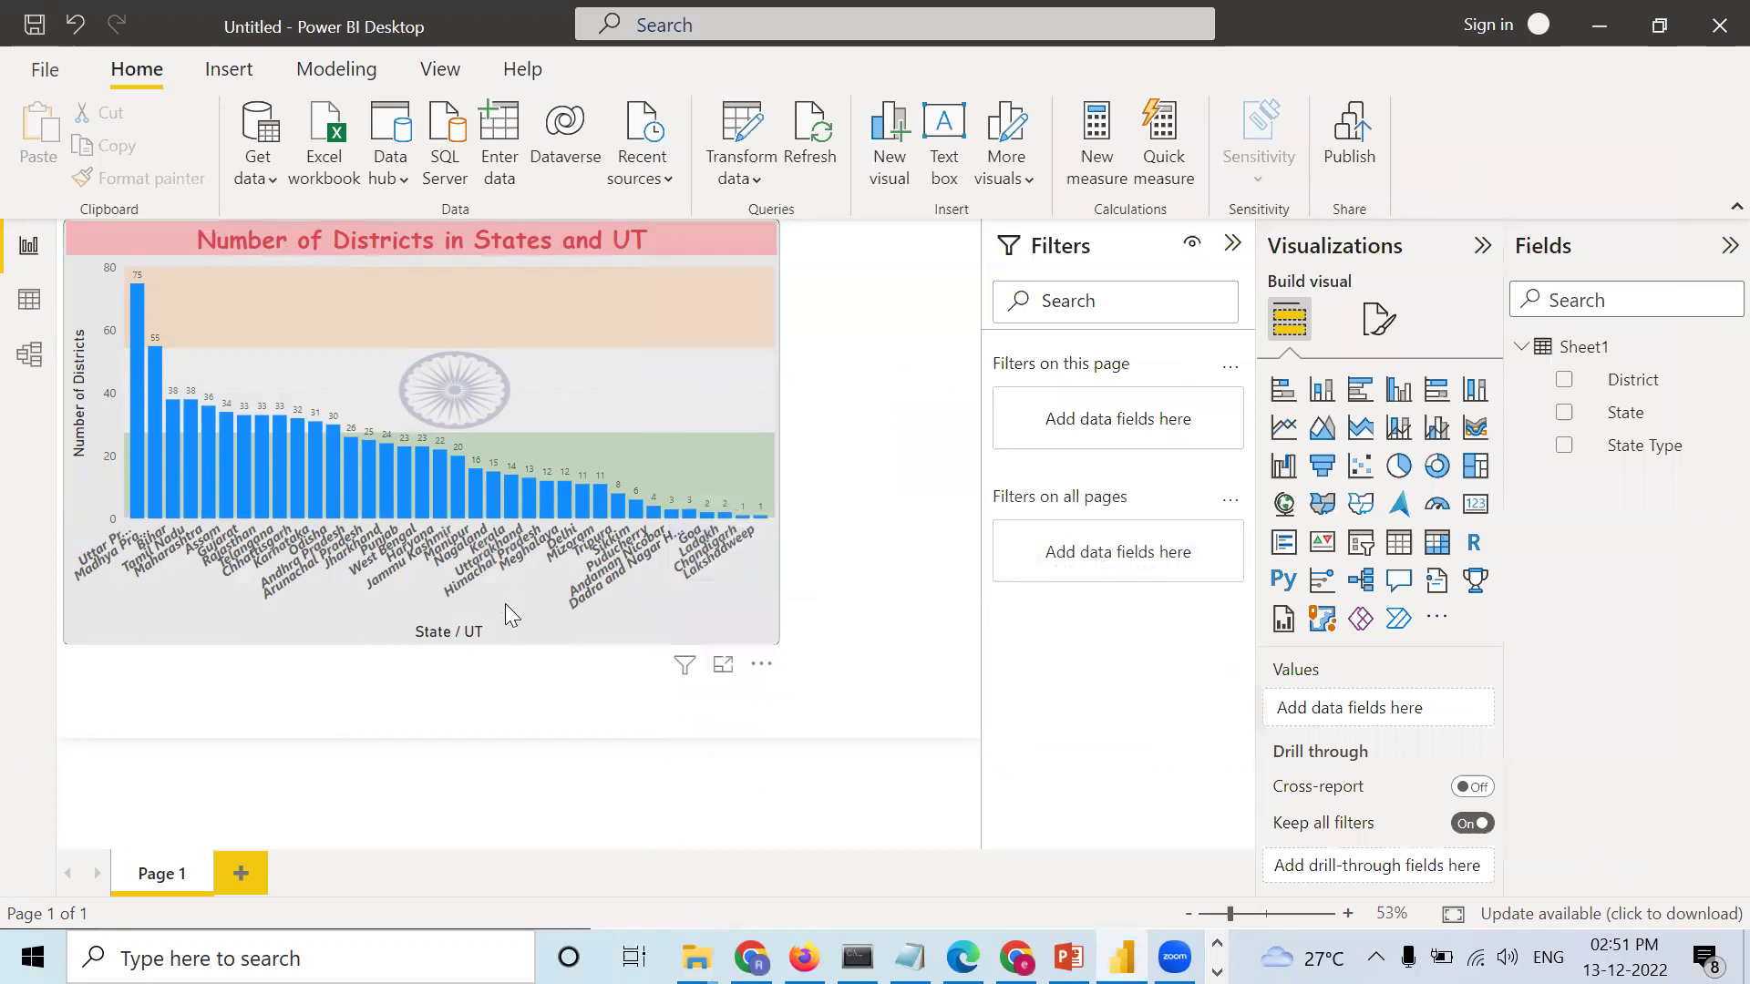